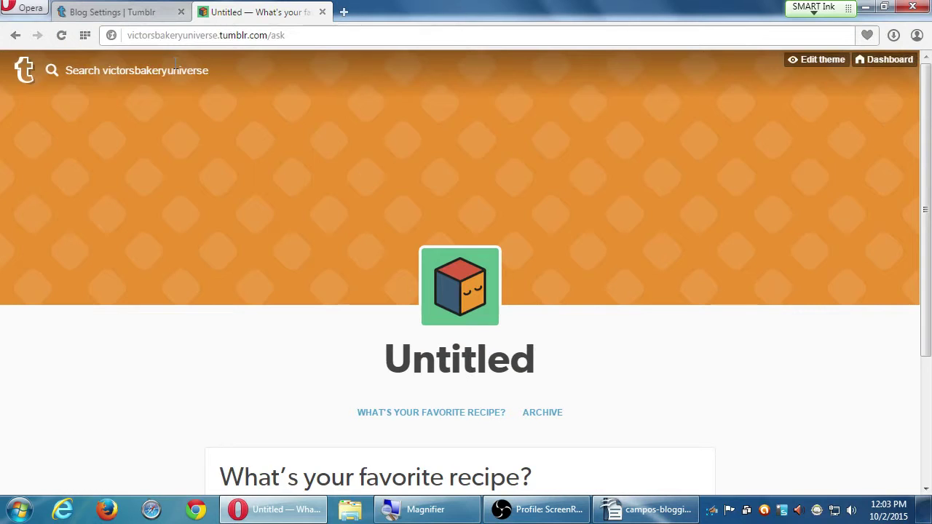
Look over the blog's public ask page from the header down to the question box.
scroll(170, 131, "down", 3)
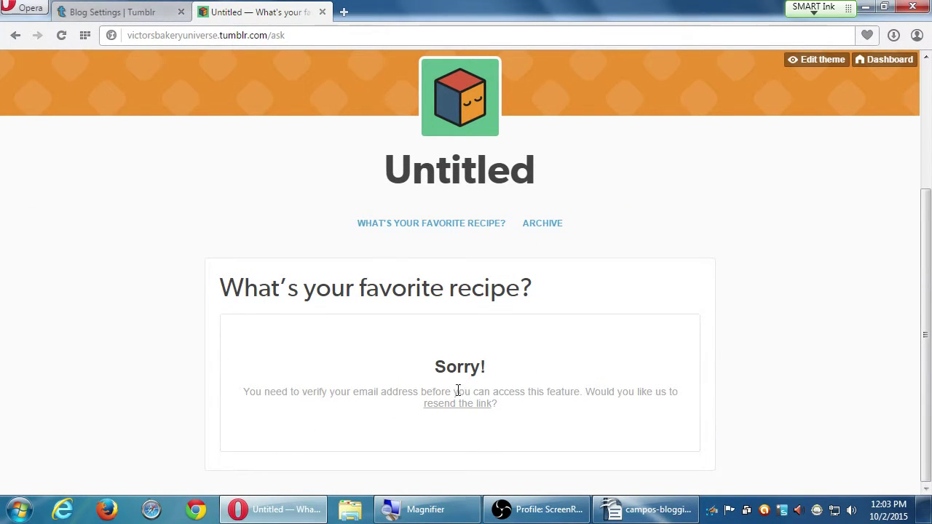
scroll(473, 419, "up", 3)
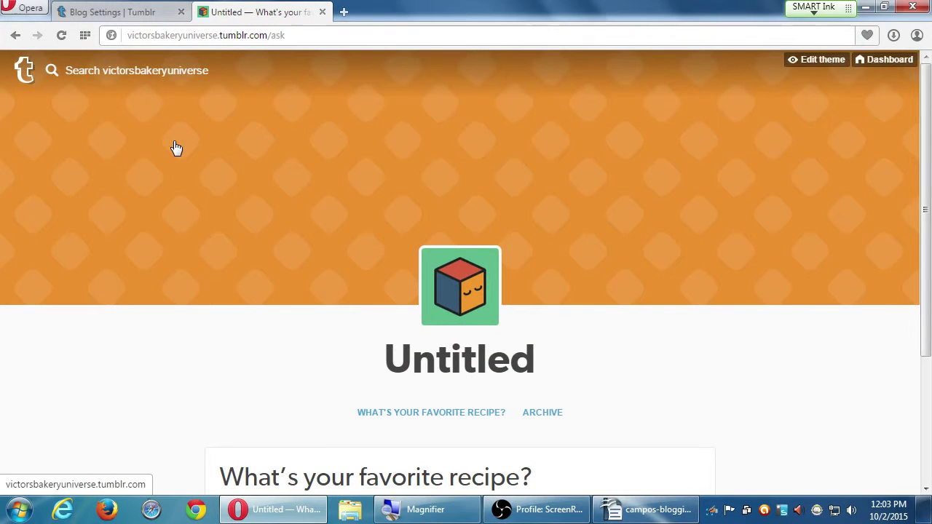
scroll(177, 135, "down", 3)
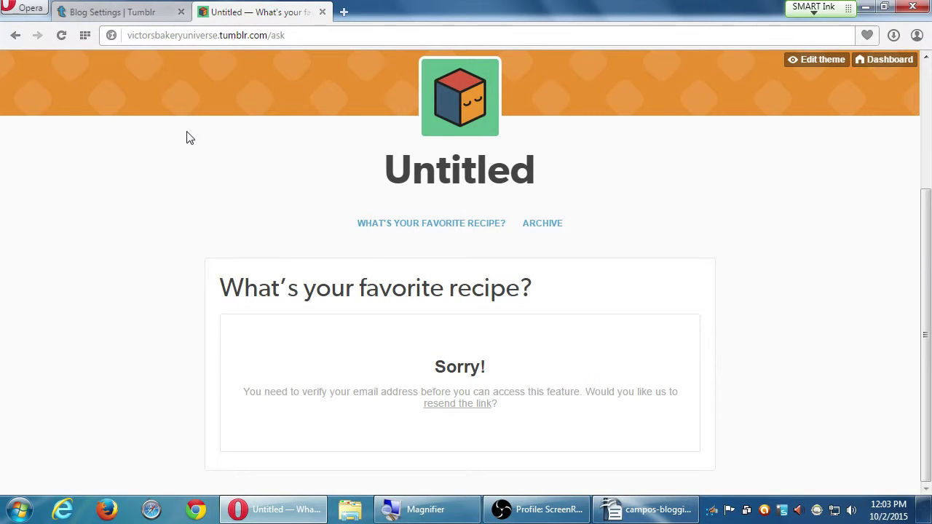
scroll(185, 182, "up", 3)
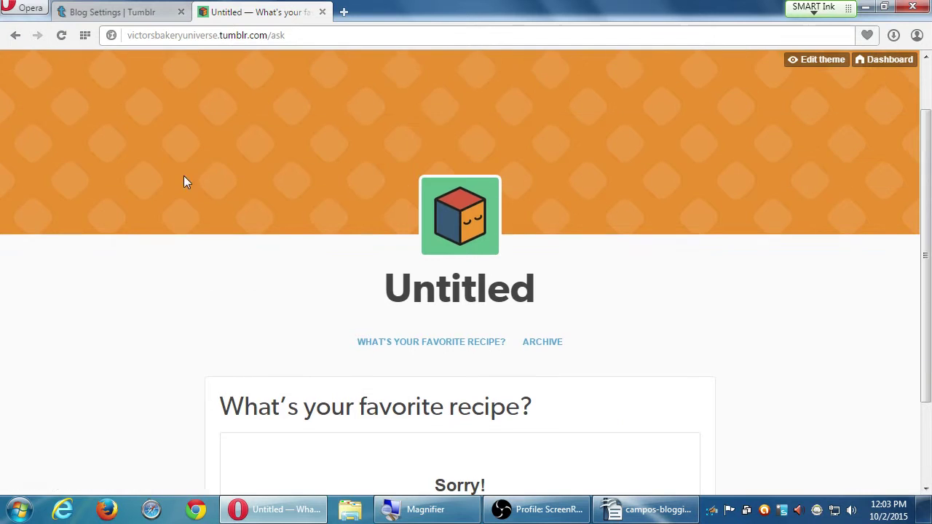
Return to the blog settings and enable letting people submit posts.
left_click(125, 18)
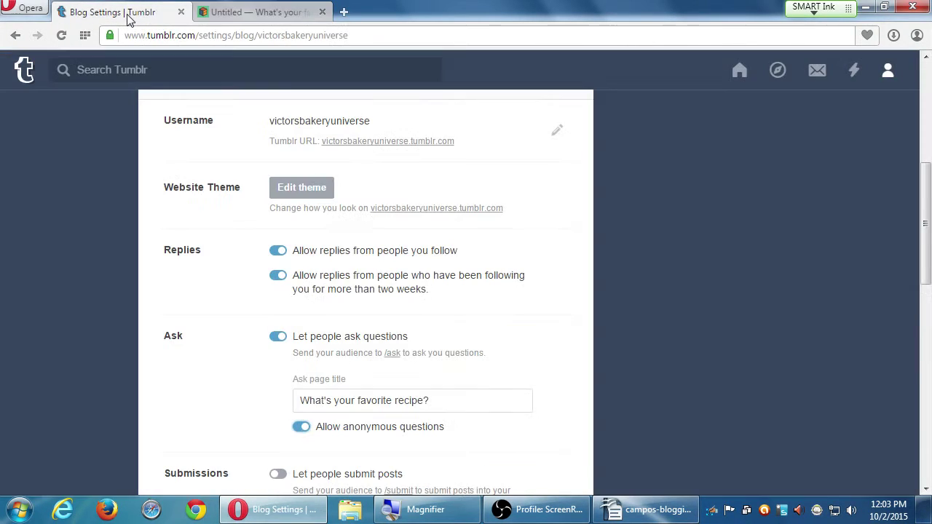
scroll(153, 256, "down", 1)
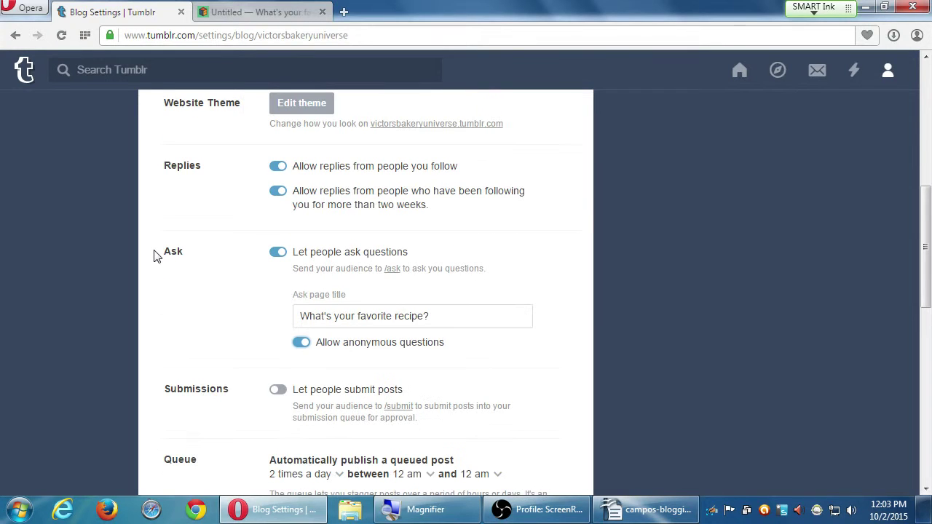
scroll(153, 257, "down", 1)
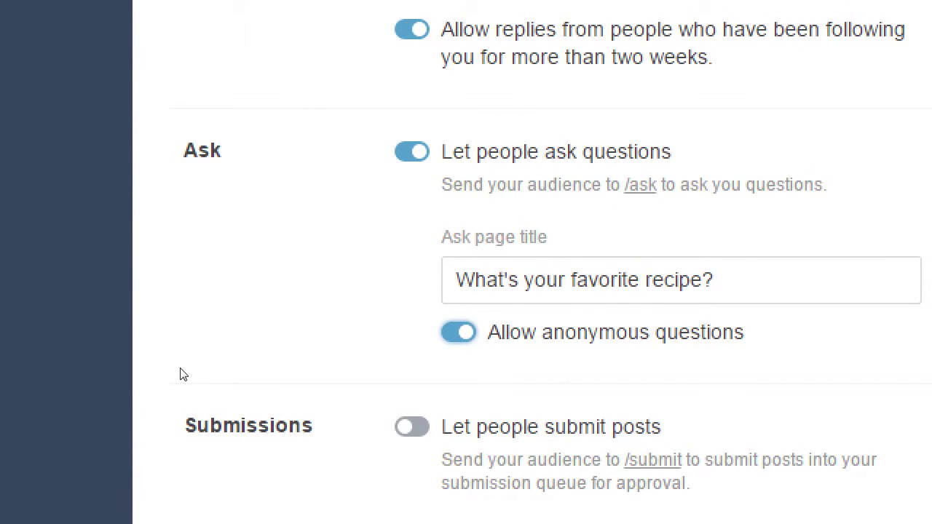
scroll(188, 364, "down", 1)
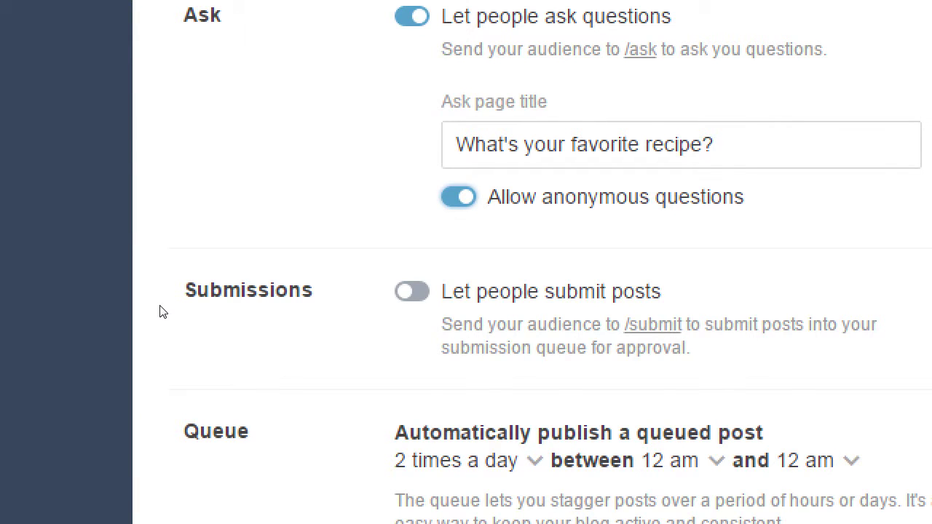
left_click(281, 284)
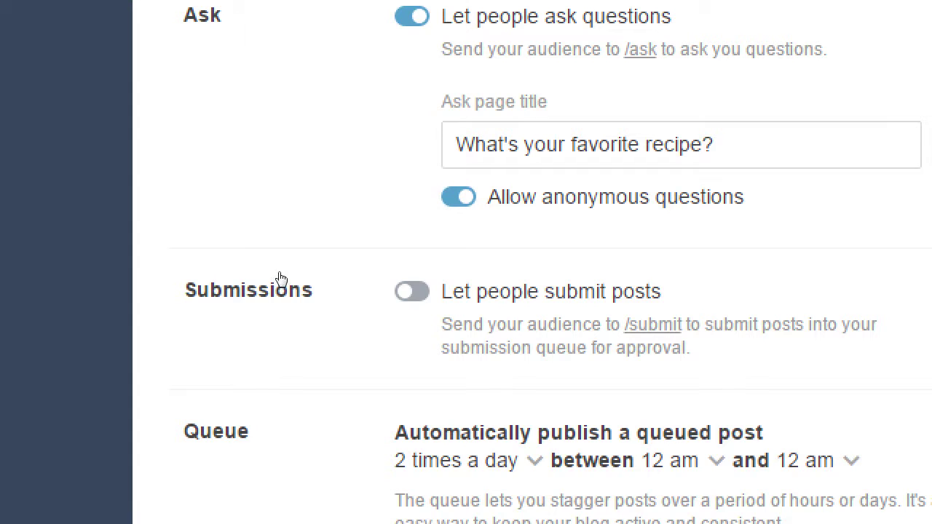
left_click(281, 278)
Set the submissions page title to "Send your fave recipes" and the submissions guidelines to "Only original recipes, please!".
scroll(349, 313, "down", 1)
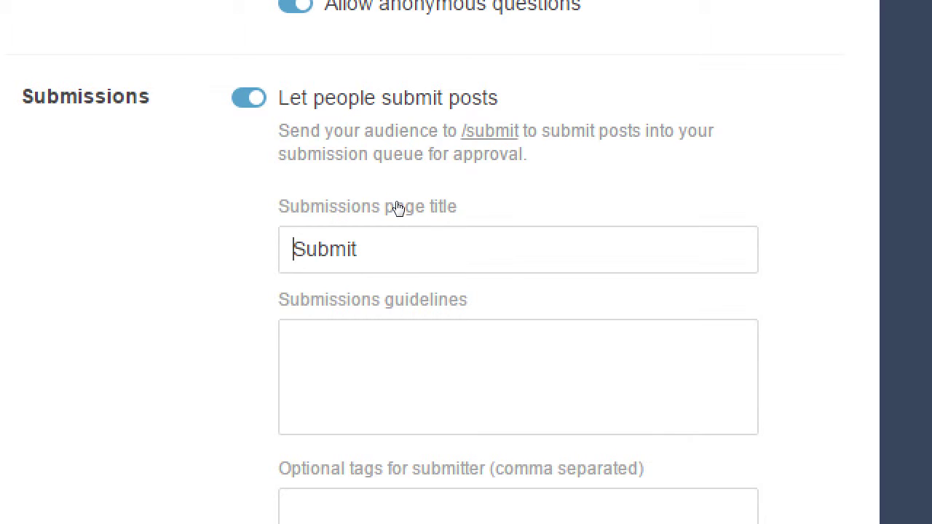
key("ctrl+a")
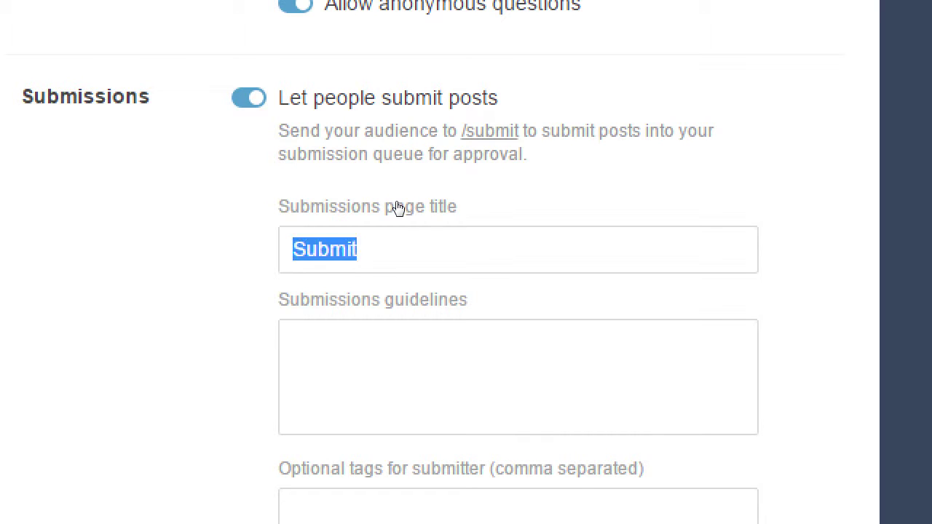
type("Send y")
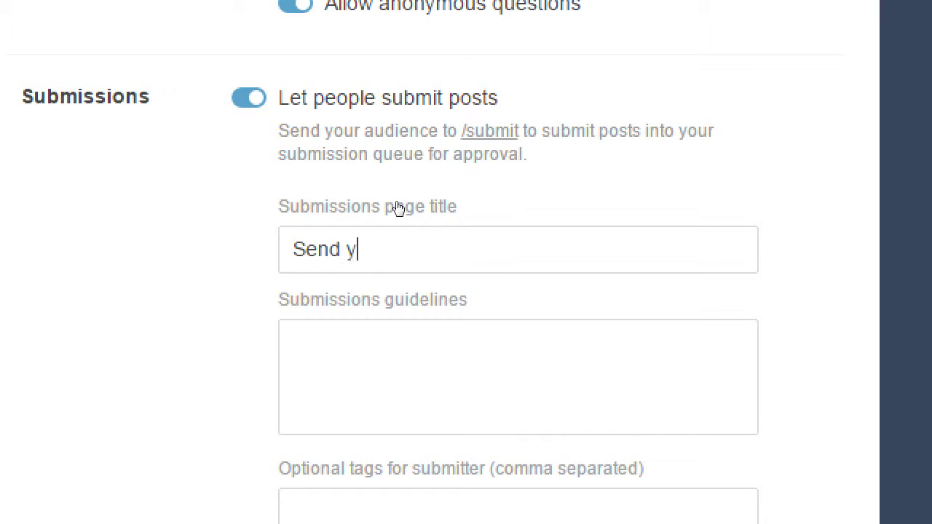
type("our fave recipes")
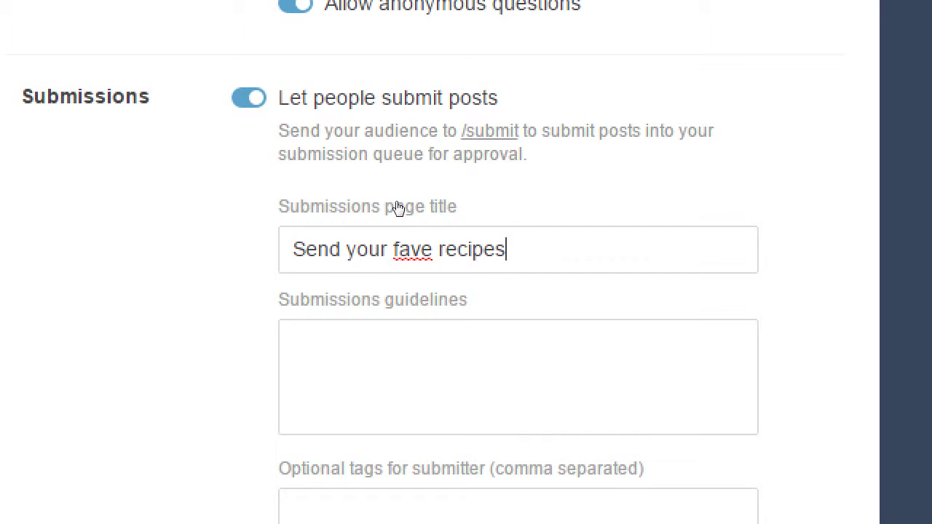
key("Tab")
type("Only original re")
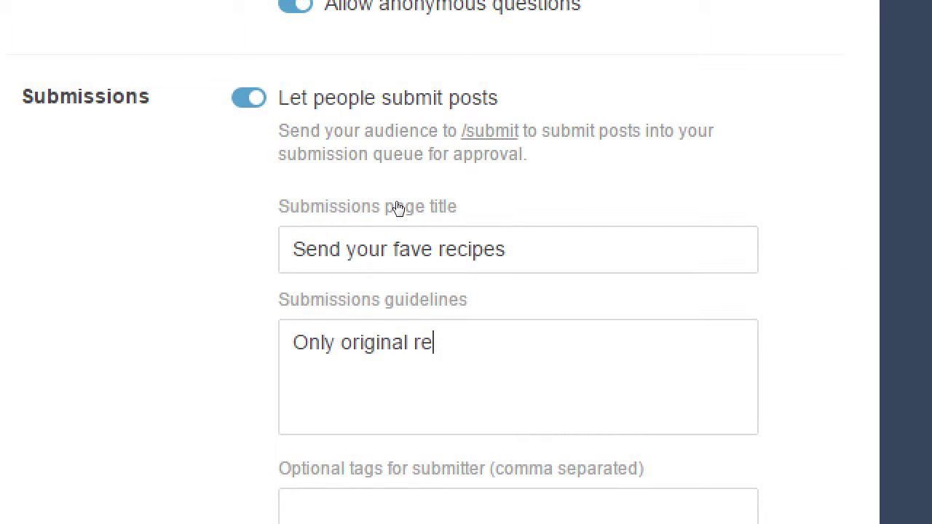
type("cipes, please!")
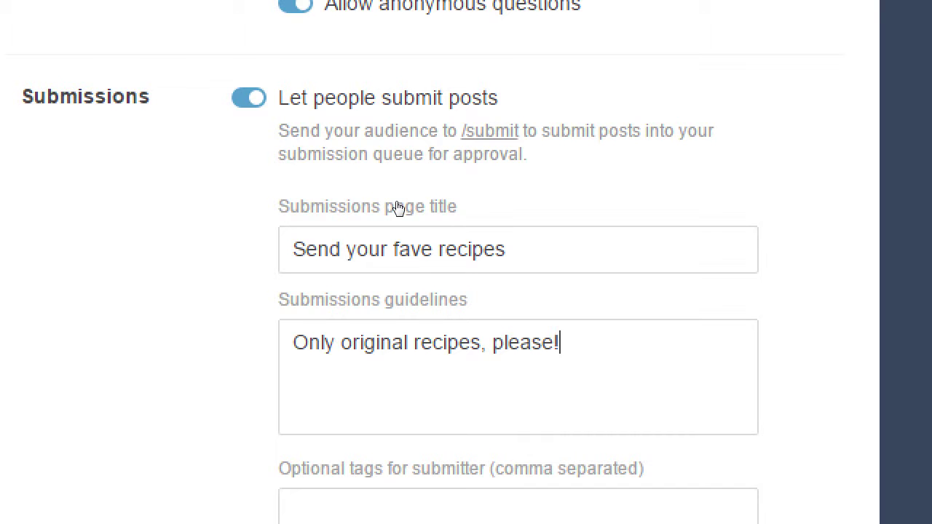
Disallow the Quote and Link post types for submissions.
scroll(370, 467, "down", 2)
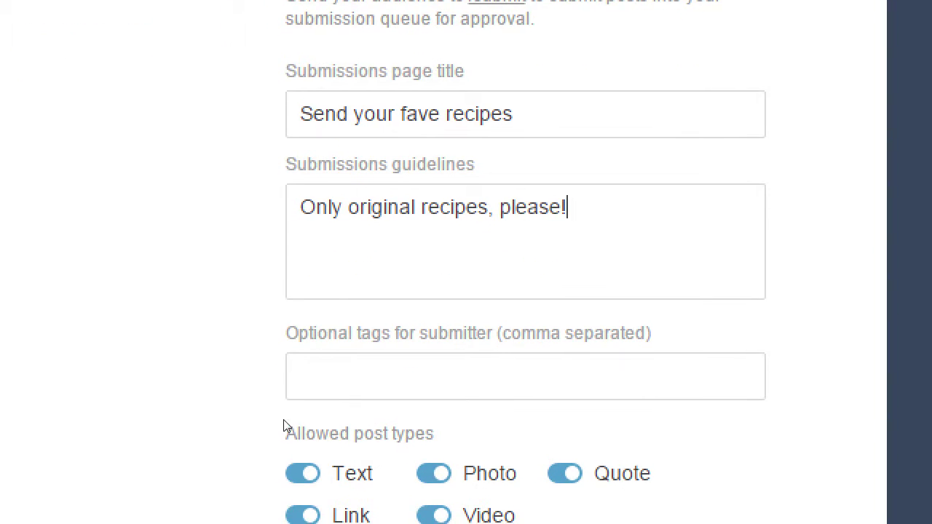
scroll(284, 481, "down", 1)
scroll(291, 481, "up", 2)
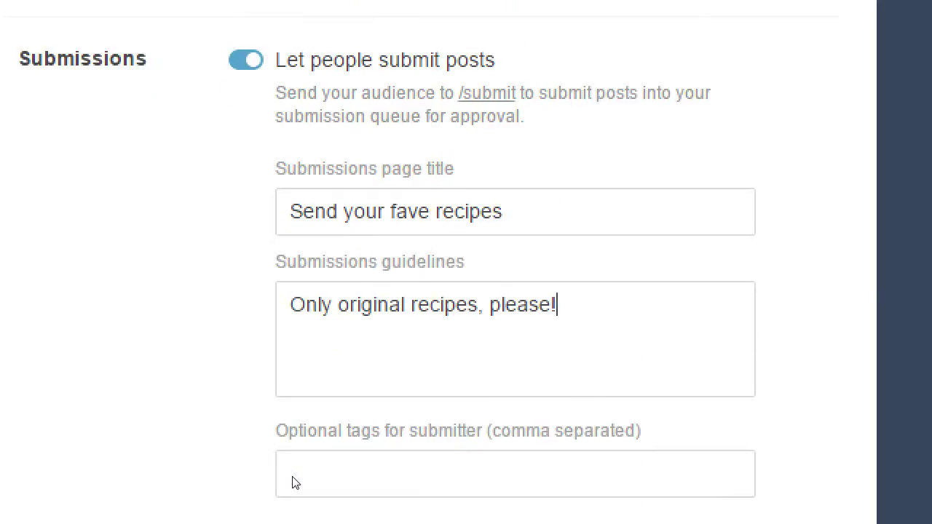
scroll(295, 483, "down", 9)
scroll(323, 281, "up", 4)
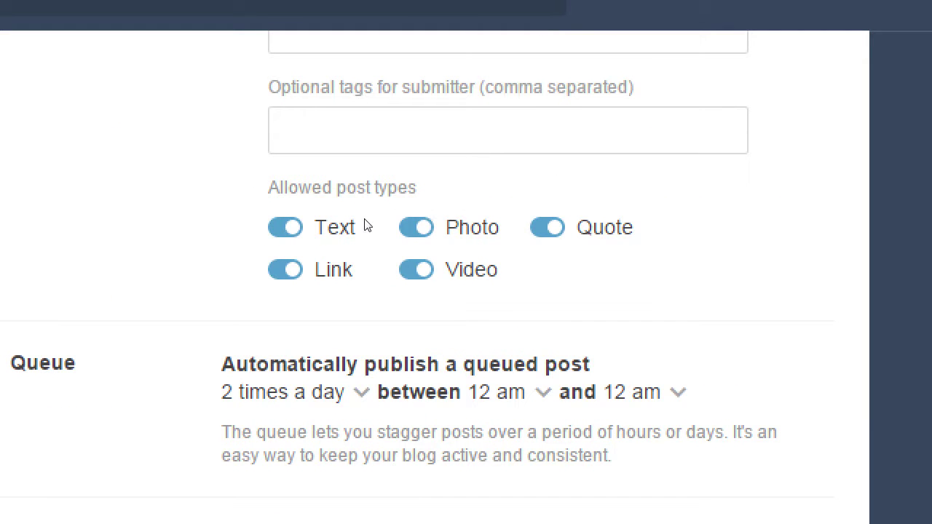
key("space")
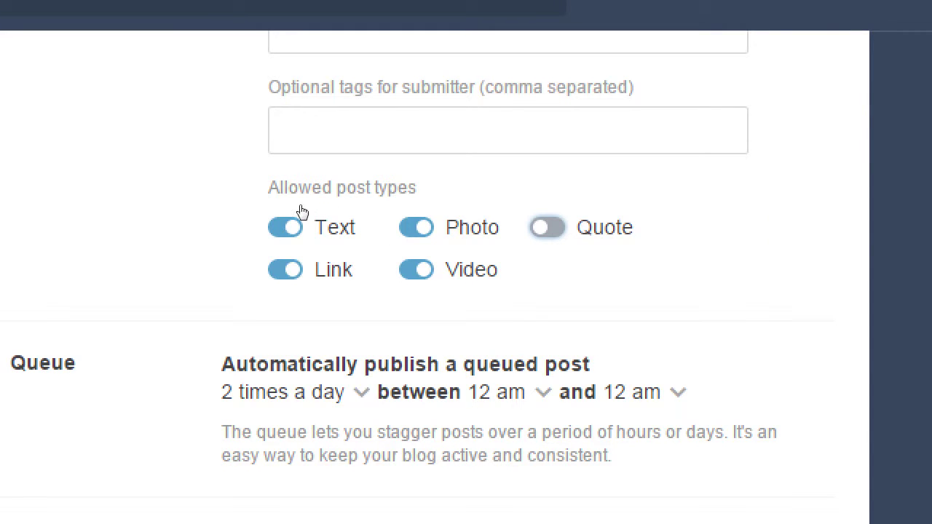
key("Tab")
key("space")
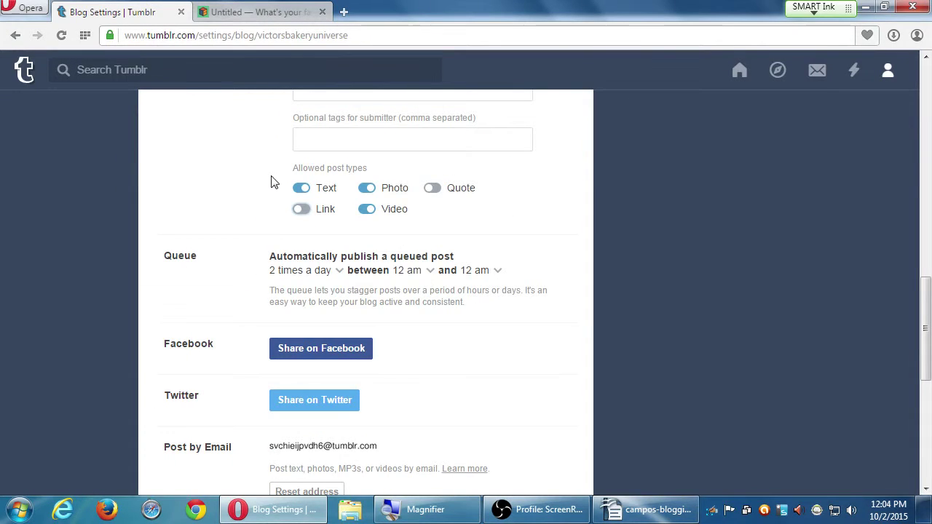
Open the blog's /submit page in a new browser tab, reusing the ask page's address with "ask" replaced by "submit".
scroll(297, 259, "up", 4)
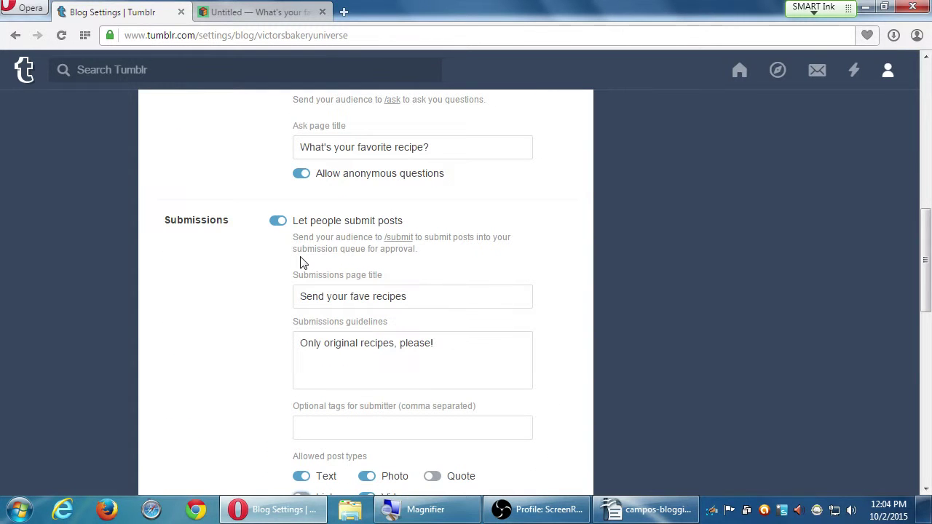
left_click(275, 18)
left_click(290, 36)
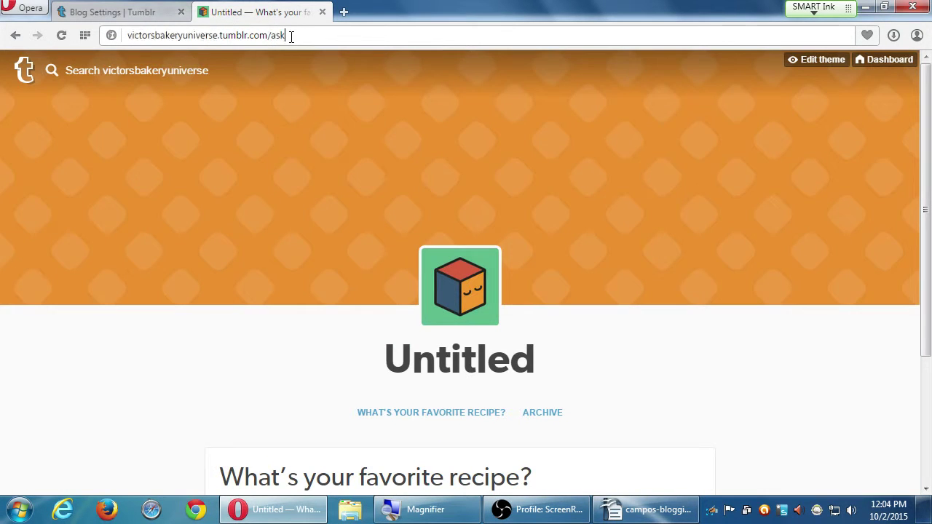
key("ctrl+a")
key("ctrl+c")
key("ctrl+t")
key("ctrl+v")
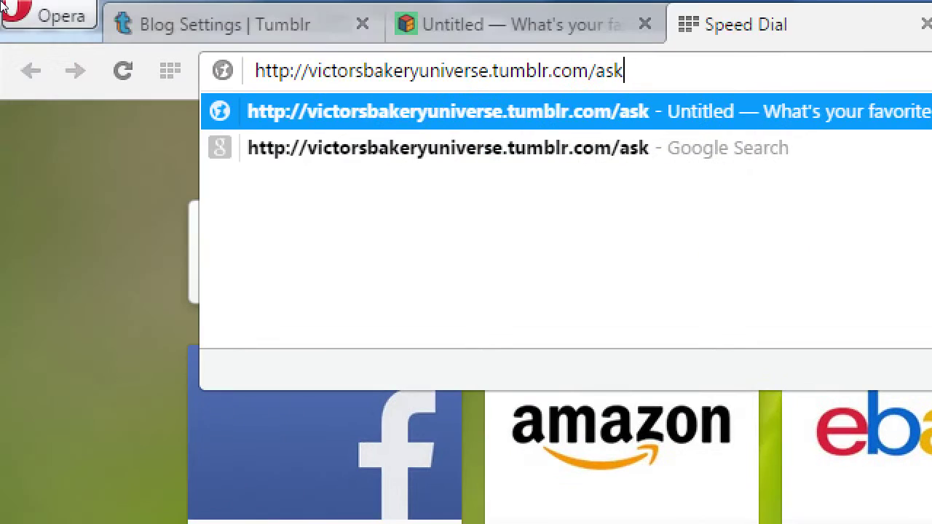
key("ctrl+shift+Left")
type("submit")
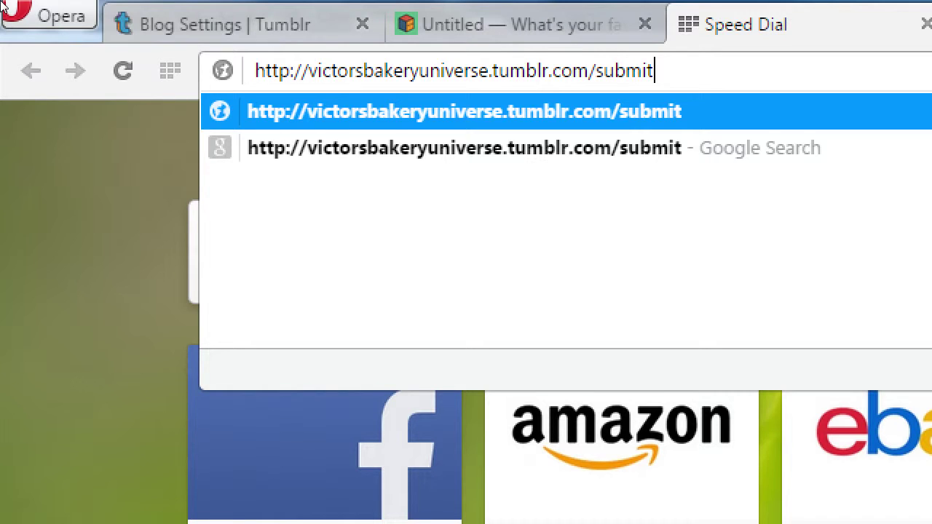
key("Return")
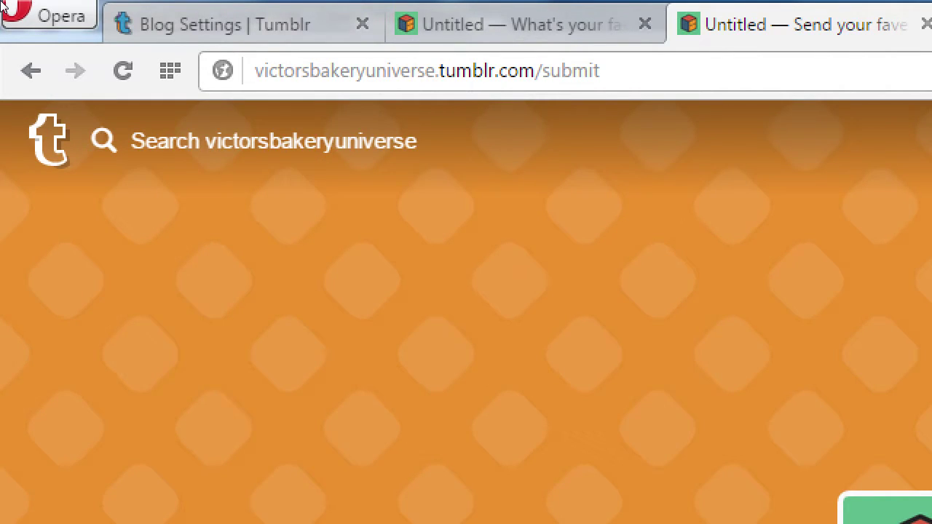
Examine the submission page's title, guidelines and web address.
scroll(231, 152, "down", 2)
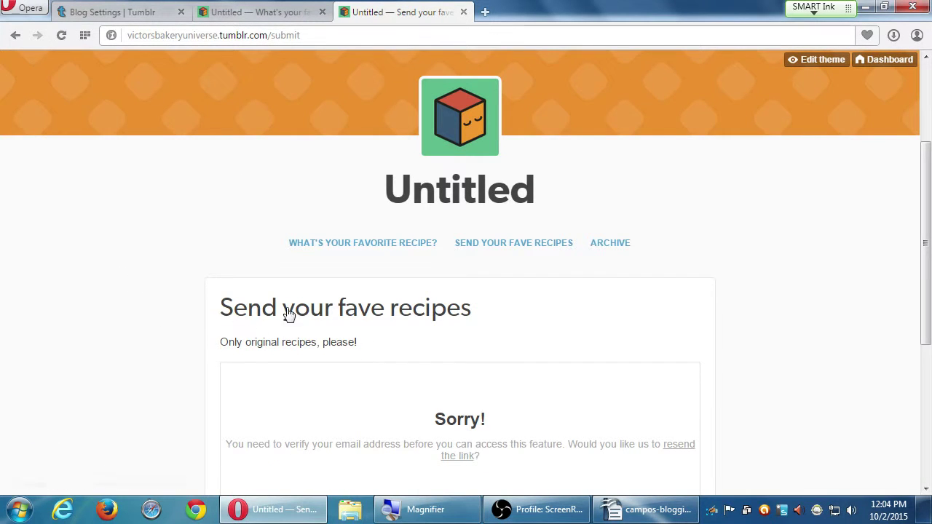
scroll(357, 329, "down", 2)
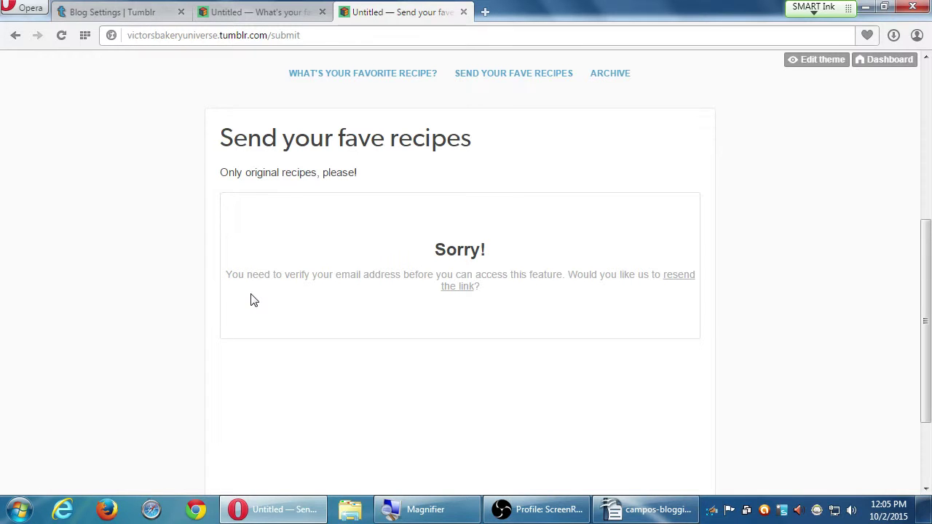
key("super+equal")
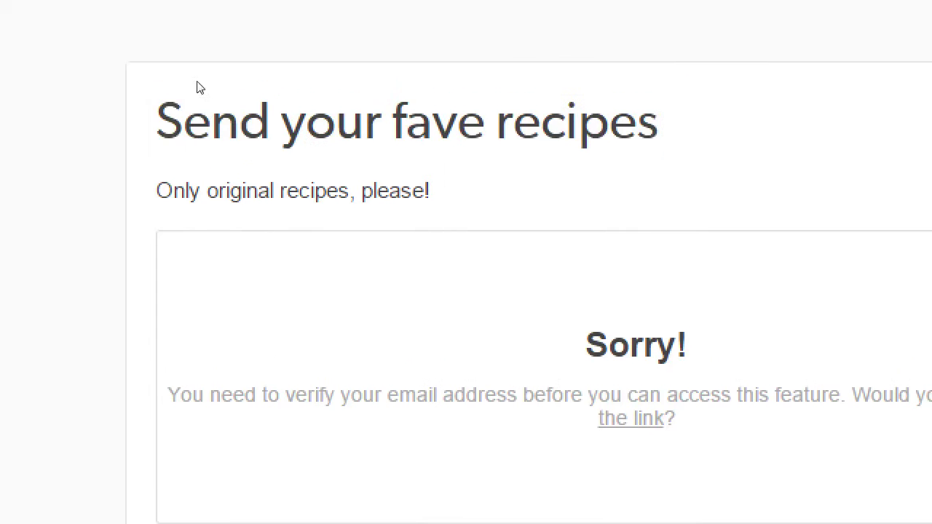
scroll(198, 177, "up", 3)
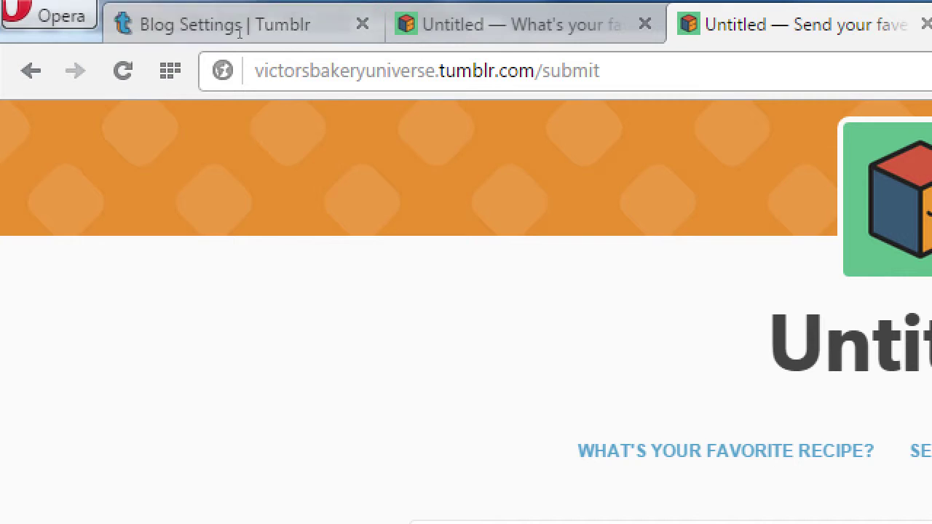
key("ctrl+l")
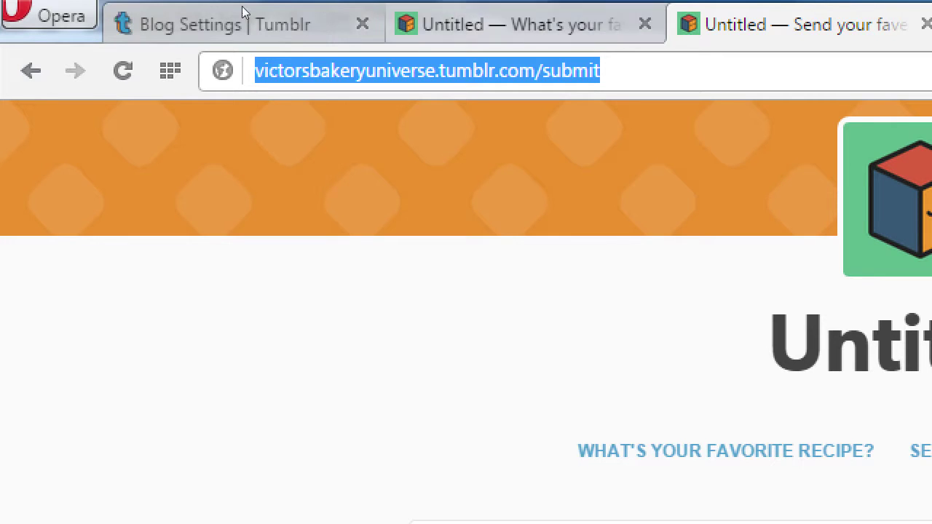
Return to the blog settings and set the queue to automatically publish a queued post once a day.
left_click(148, 14)
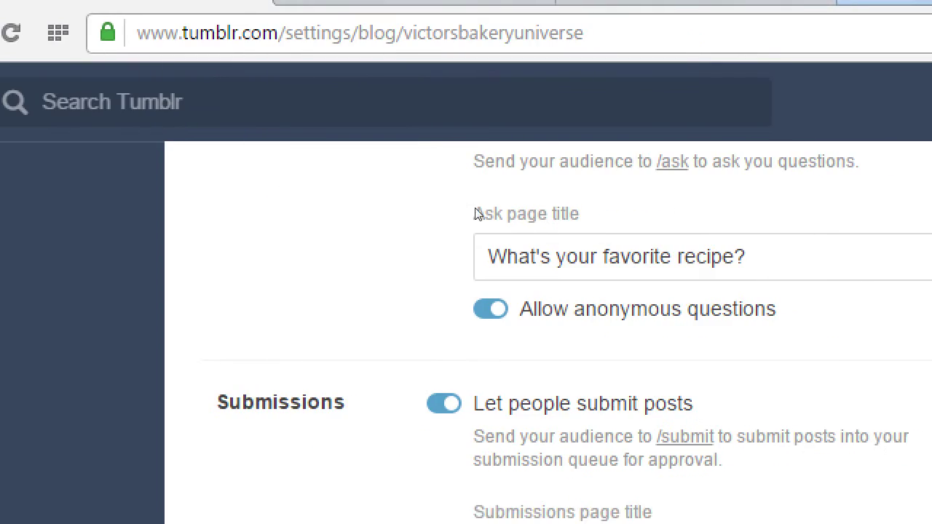
scroll(564, 348, "down", 3)
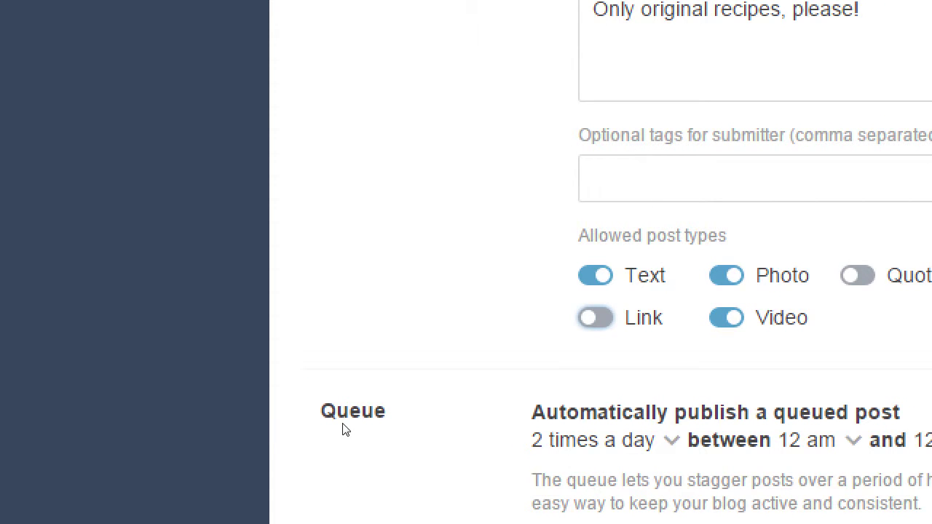
scroll(581, 453, "down", 3)
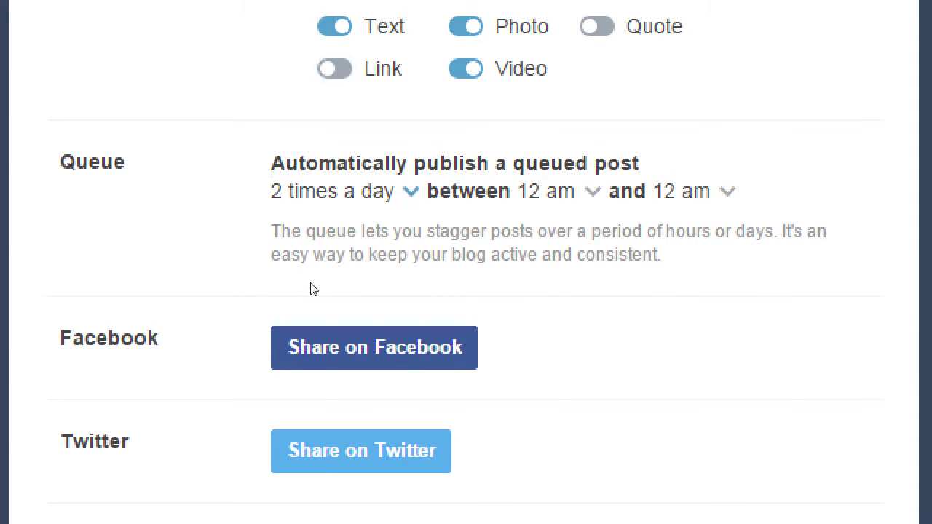
left_click(332, 191)
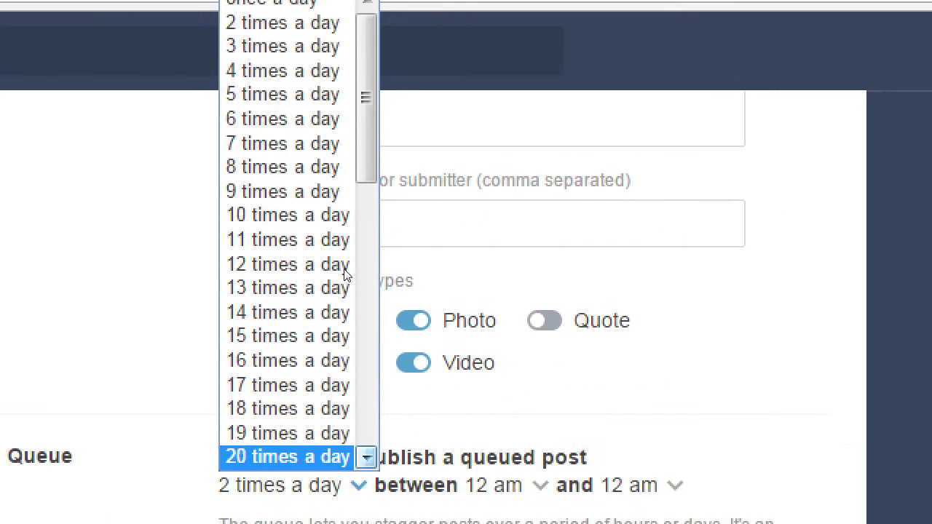
scroll(379, 510, "down", 10)
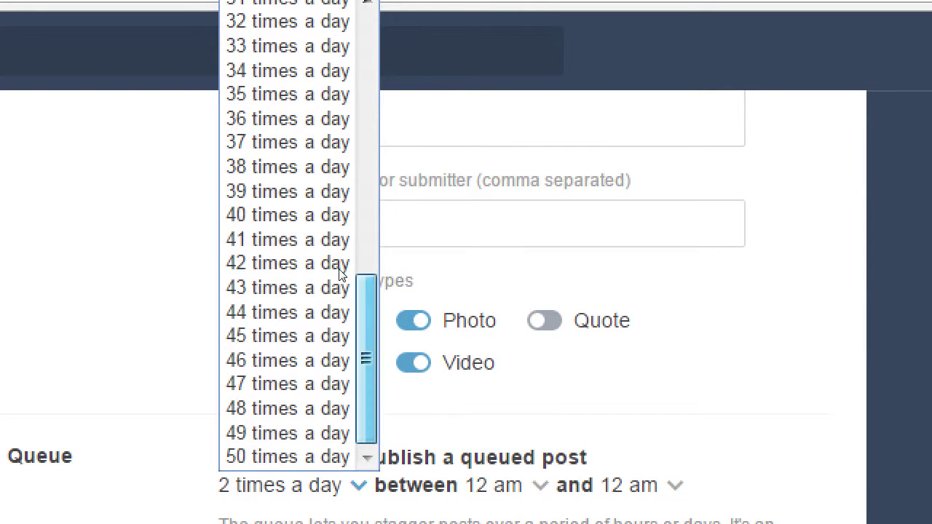
scroll(345, 20, "up", 10)
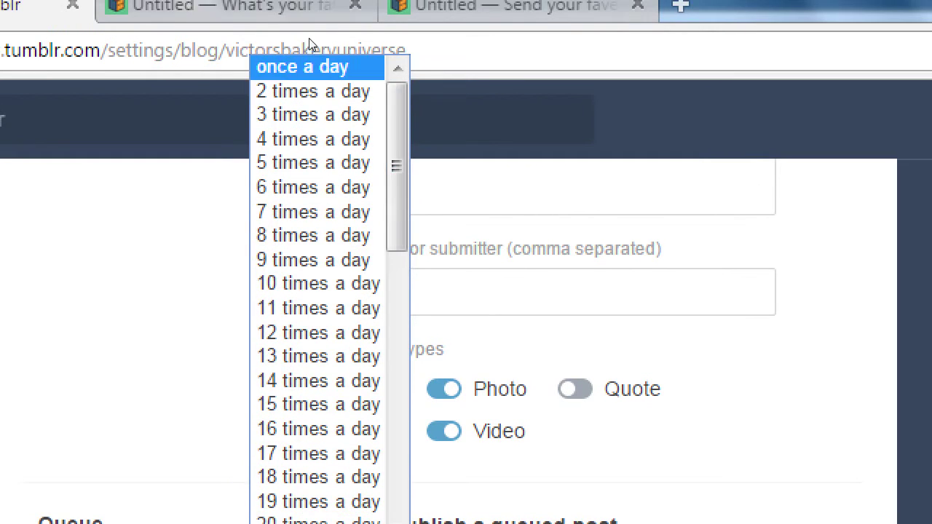
left_click(292, 22)
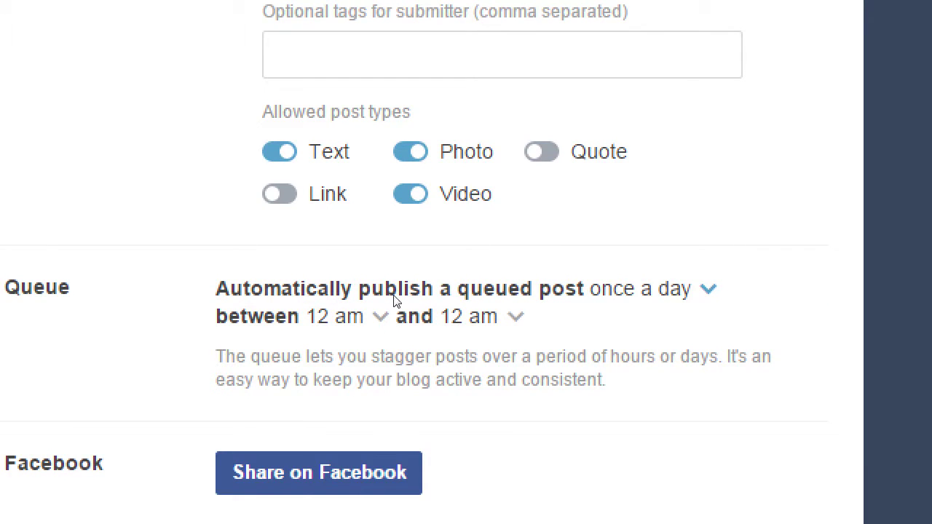
Set the queue's publishing window to between 1 pm and 5 pm.
left_click(354, 313)
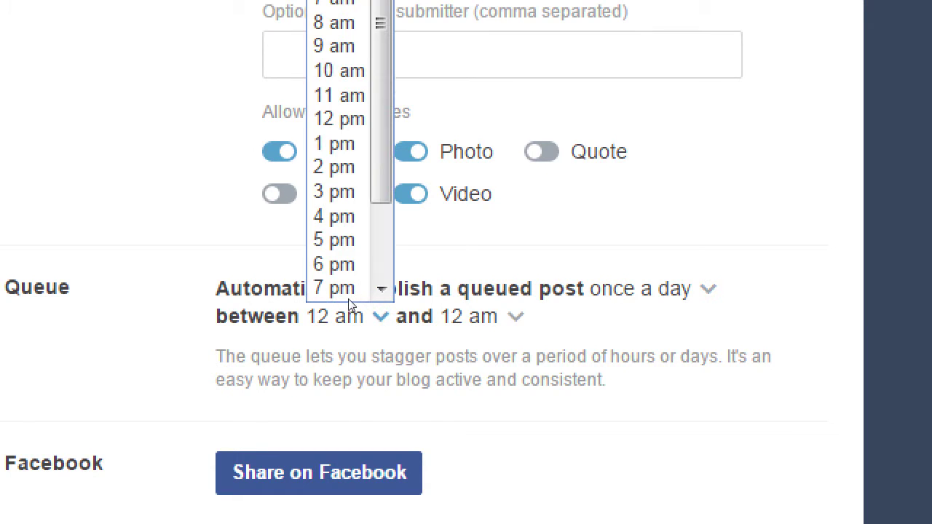
key("Return")
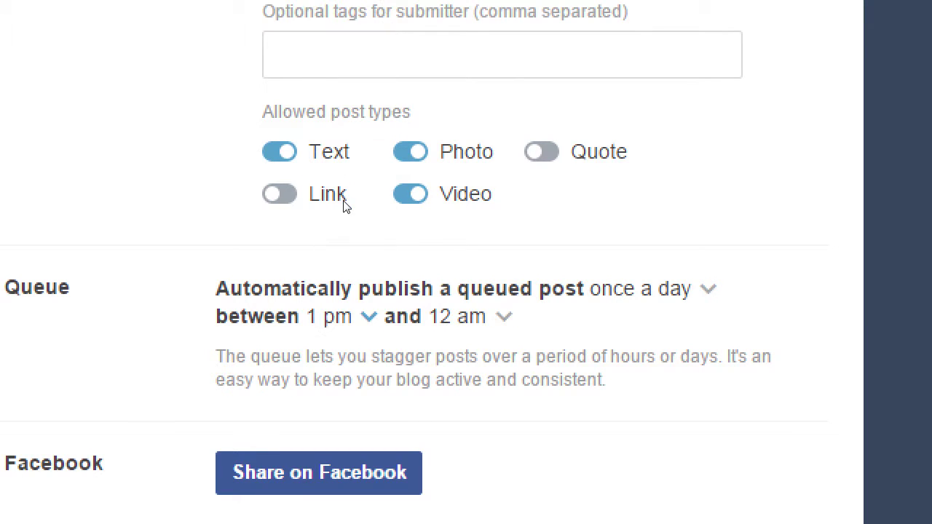
key("Tab")
key("alt+Down")
key("Up")
key("Up")
key("Up")
key("Up")
key("Up")
key("Up")
key("Up")
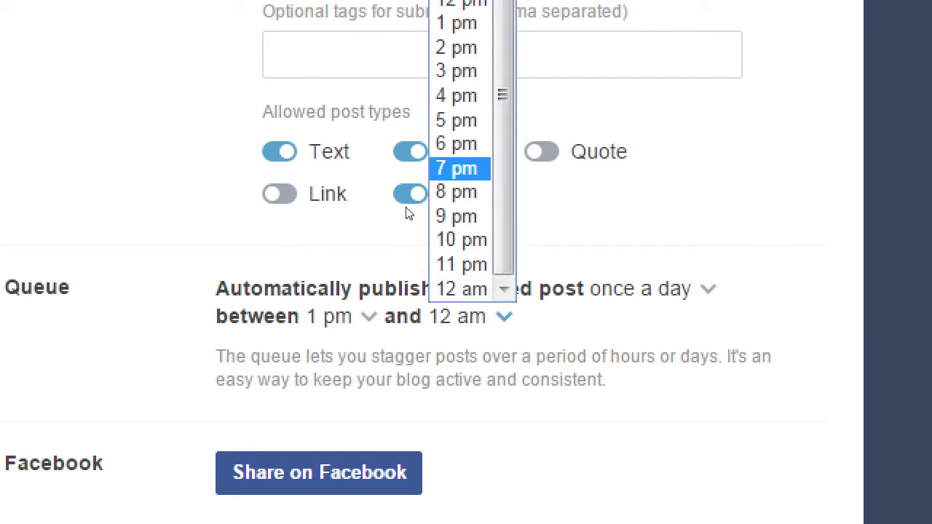
key("Return")
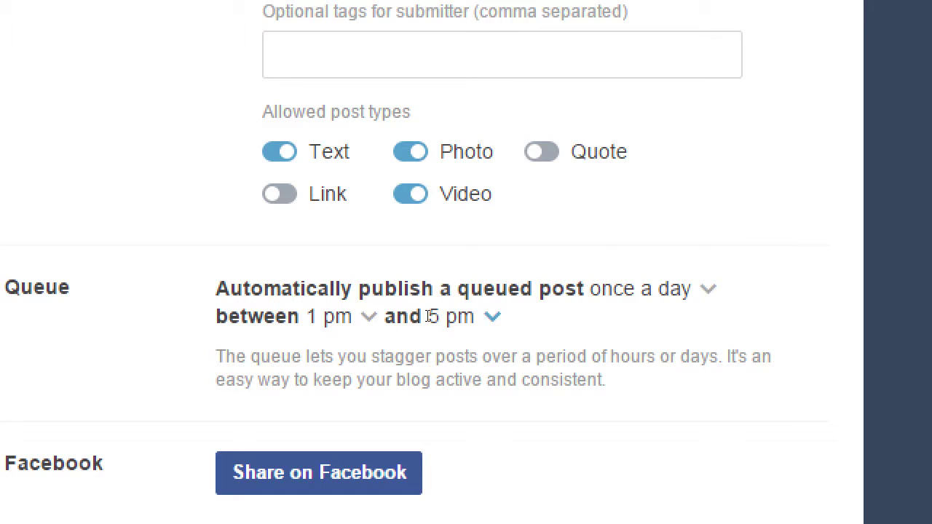
Narrow the queue's publishing window by setting its end time to 2 pm.
left_click(428, 309)
key("Down")
key("Down")
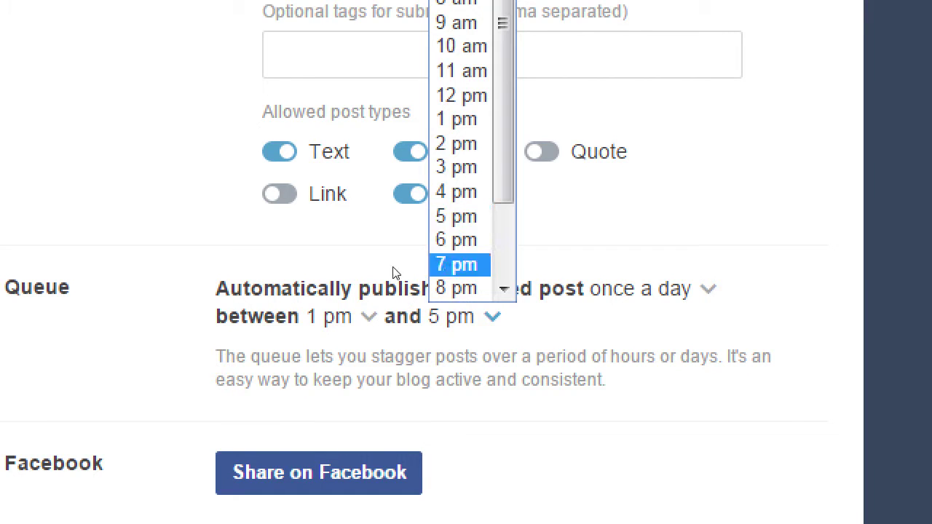
key("Up")
key("Up")
key("Up")
key("Up")
key("Up")
key("Return")
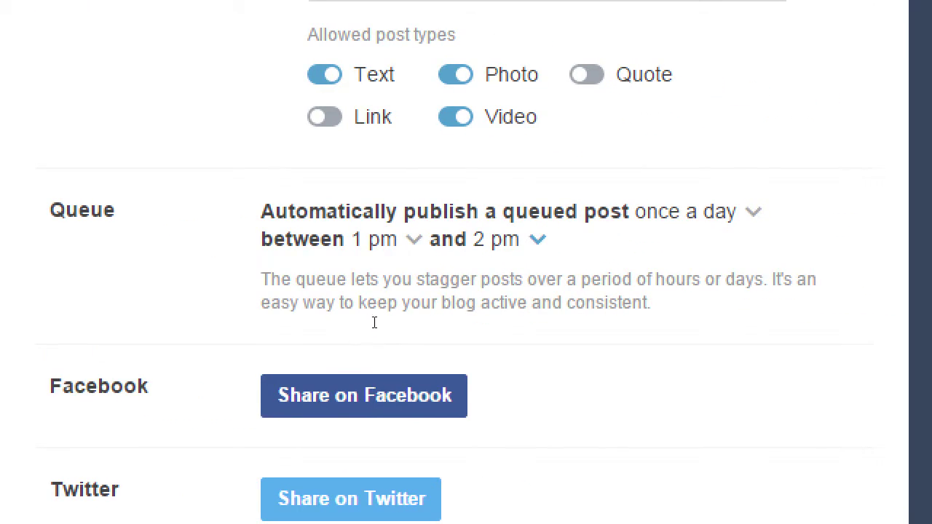
Set the end time of the queue's publishing window to 5 pm.
double_click(442, 316)
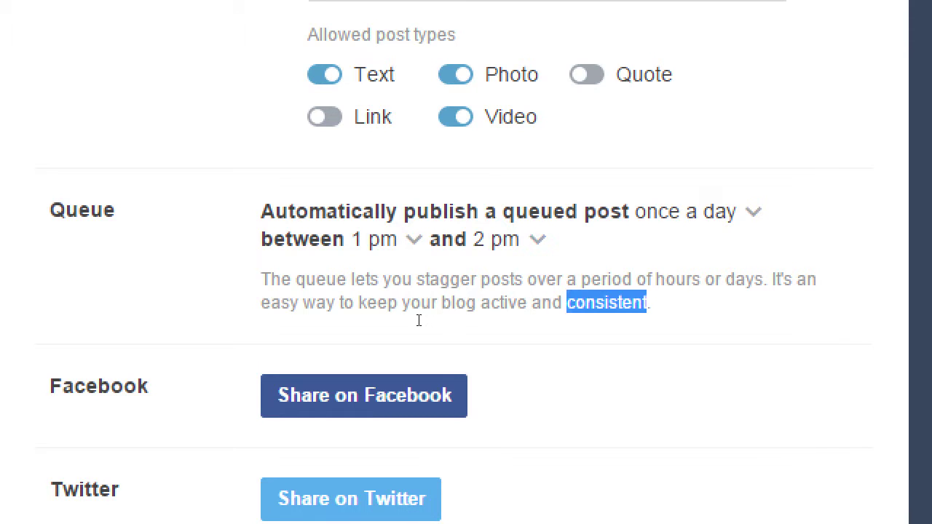
left_click_drag(360, 316, 404, 318)
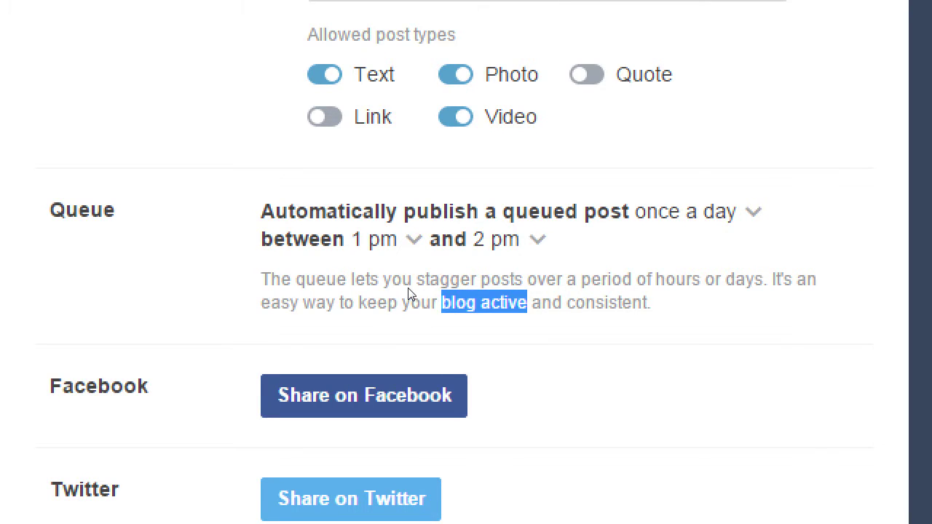
key("alt+Down")
key("Down")
key("Down")
key("Down")
key("Return")
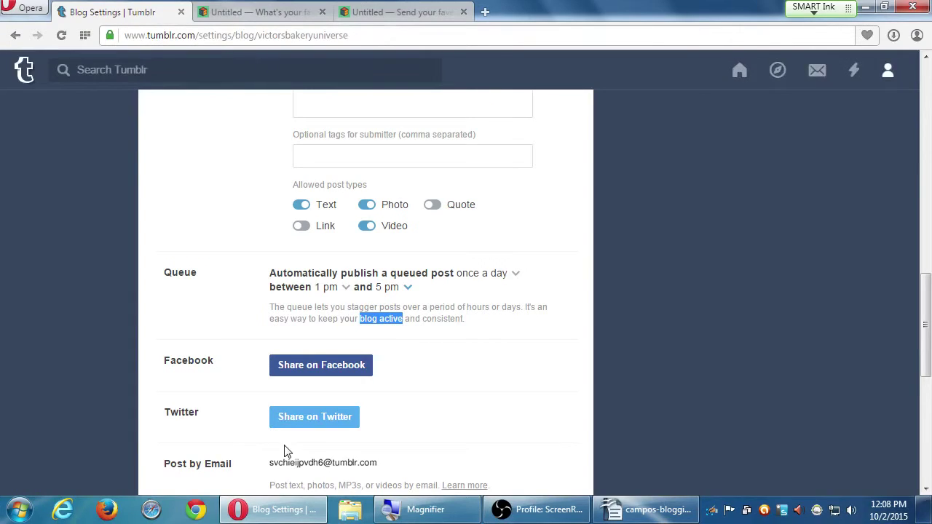
Reset the blog's Post by Email address.
scroll(311, 434, "down", 2)
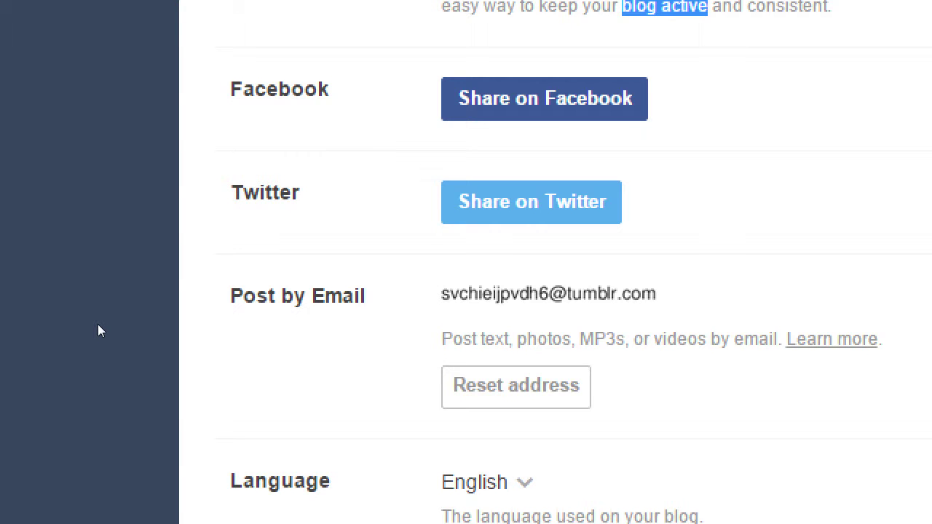
key("Return")
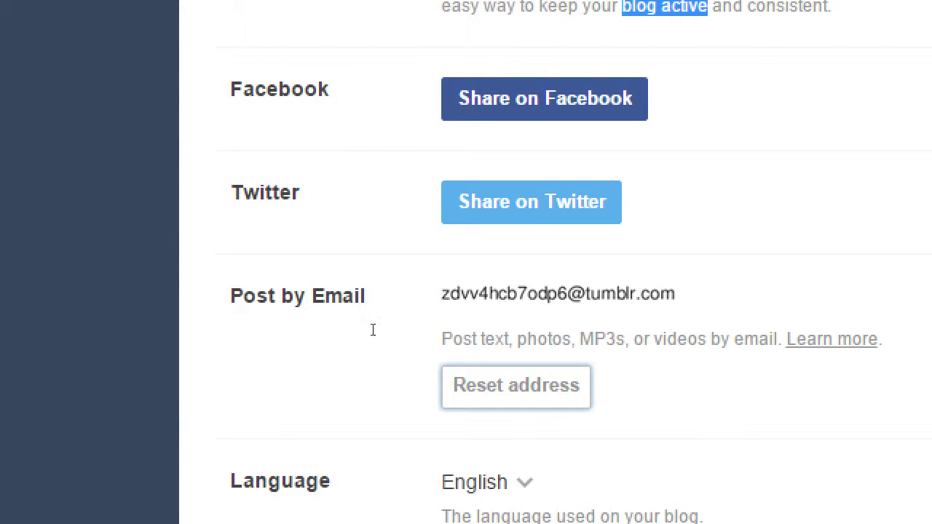
left_click(429, 360)
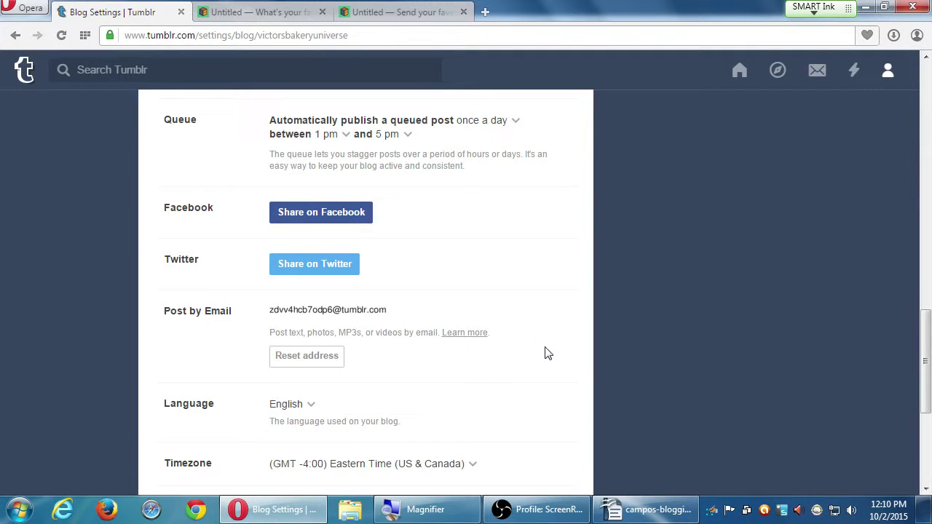
Set the blog's timezone to (GMT -7:00) Pacific Time (US & Canada); Tijuana.
scroll(605, 360, "down", 2)
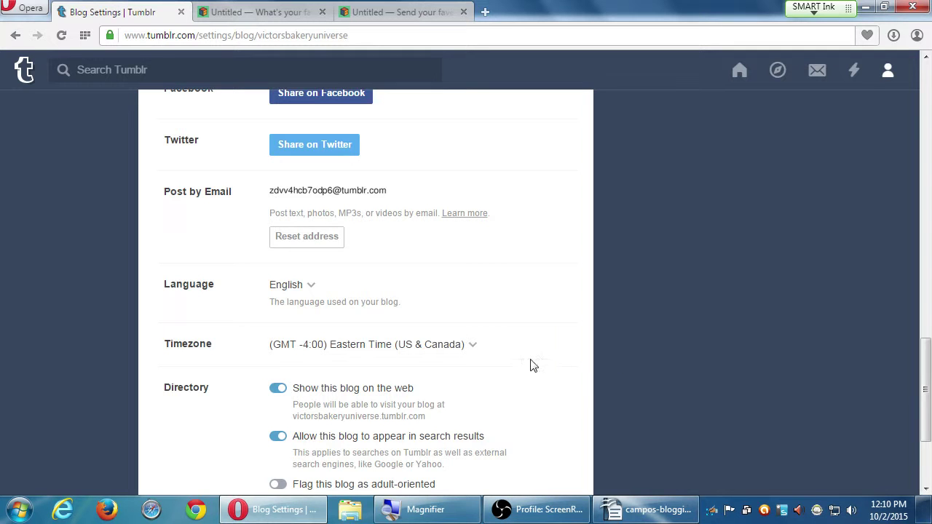
left_click(473, 346)
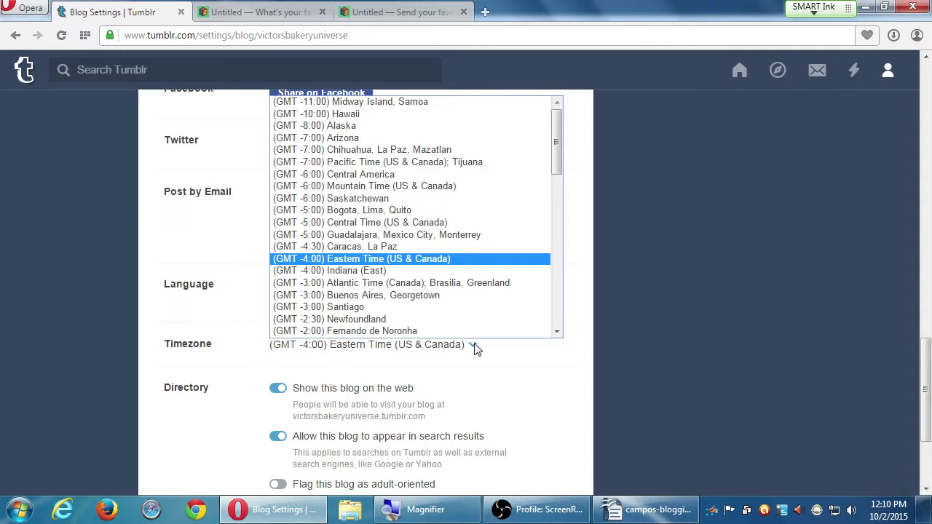
left_click(400, 162)
Review the directory and blocked users options, and look over the whole blog settings page up to the username and theme.
scroll(637, 365, "down", 2)
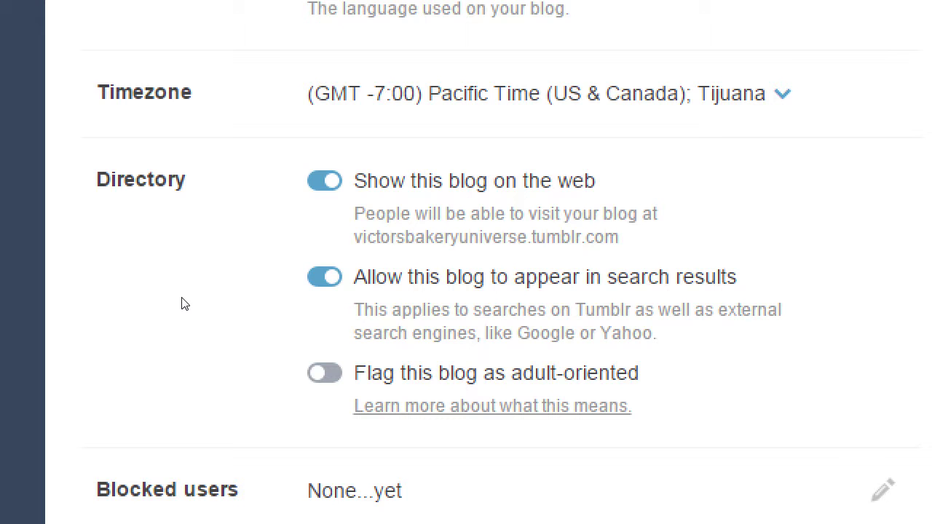
scroll(362, 309, "down", 1)
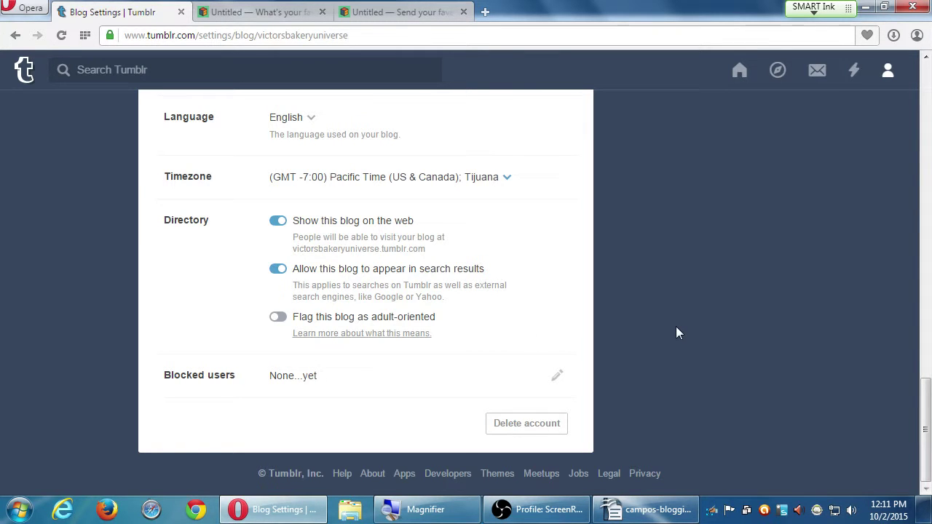
scroll(692, 314, "up", 6)
scroll(697, 306, "up", 10)
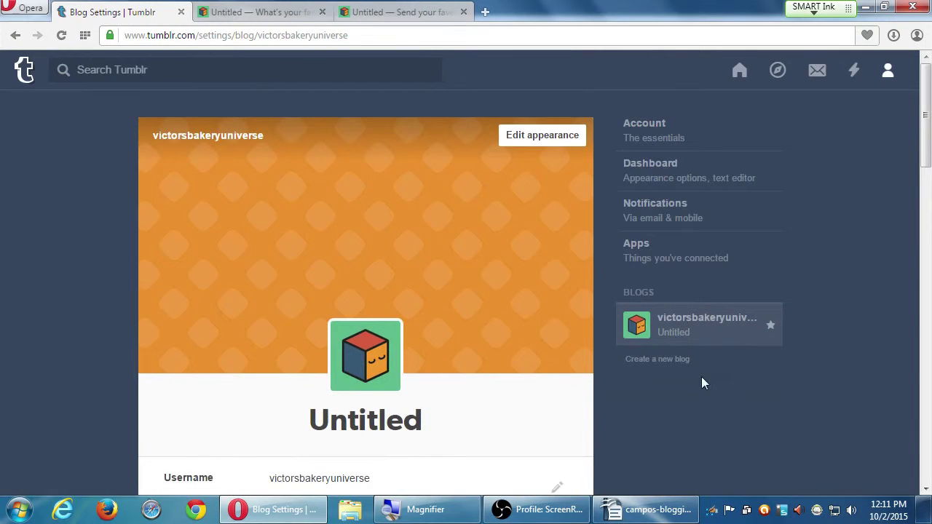
scroll(688, 369, "down", 5)
scroll(611, 265, "down", 15)
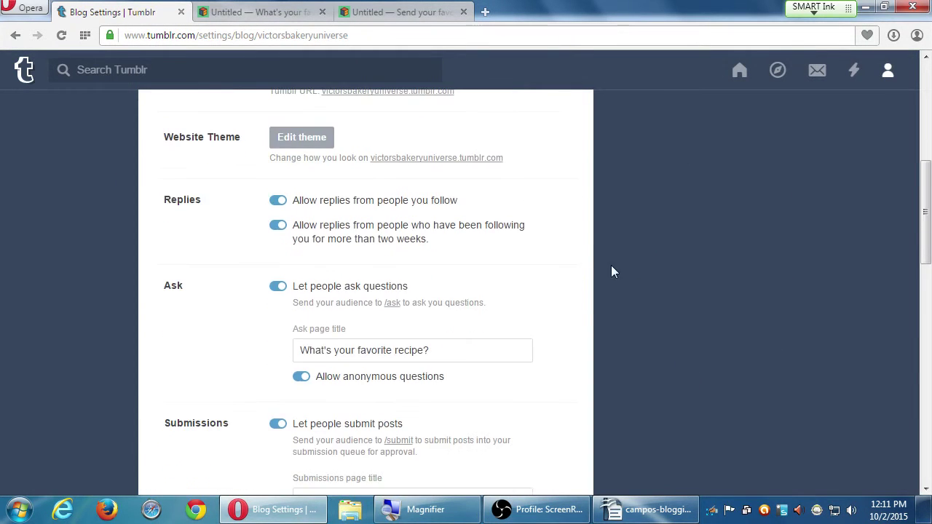
scroll(612, 273, "down", 1)
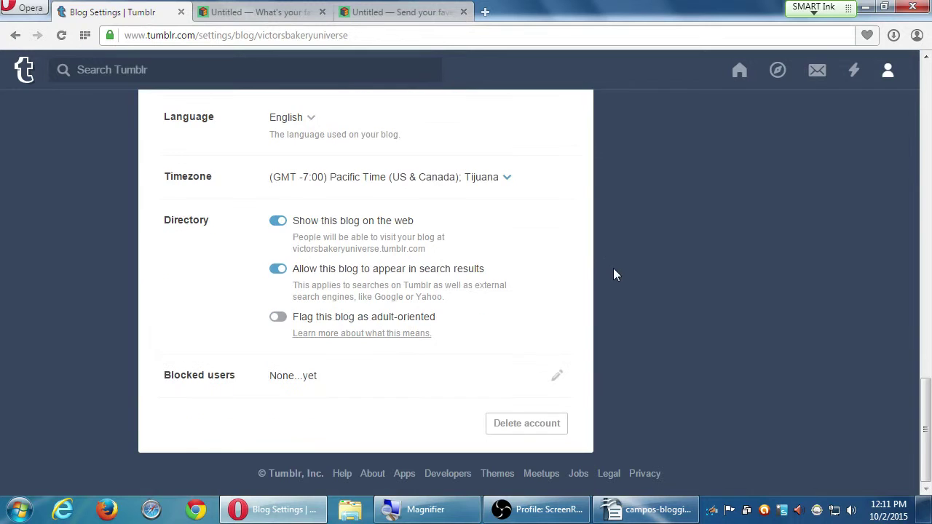
scroll(672, 291, "up", 10)
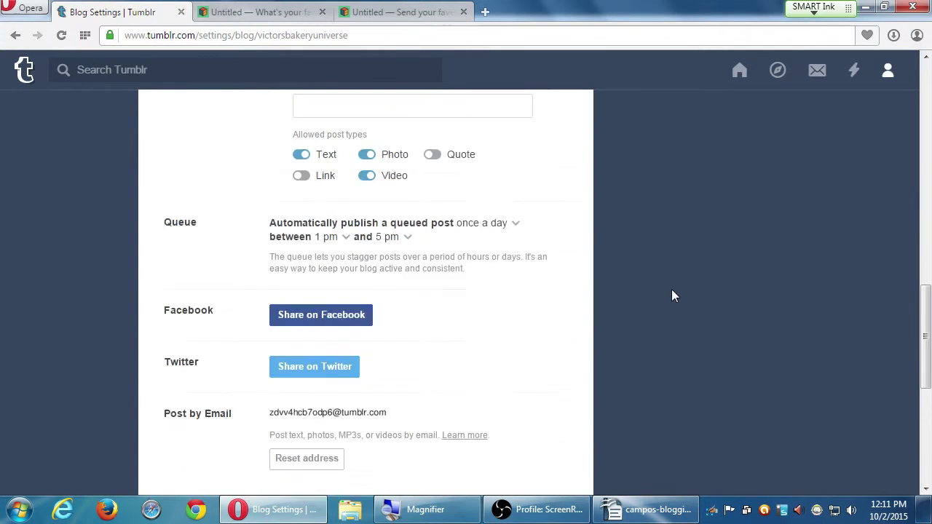
scroll(671, 295, "up", 10)
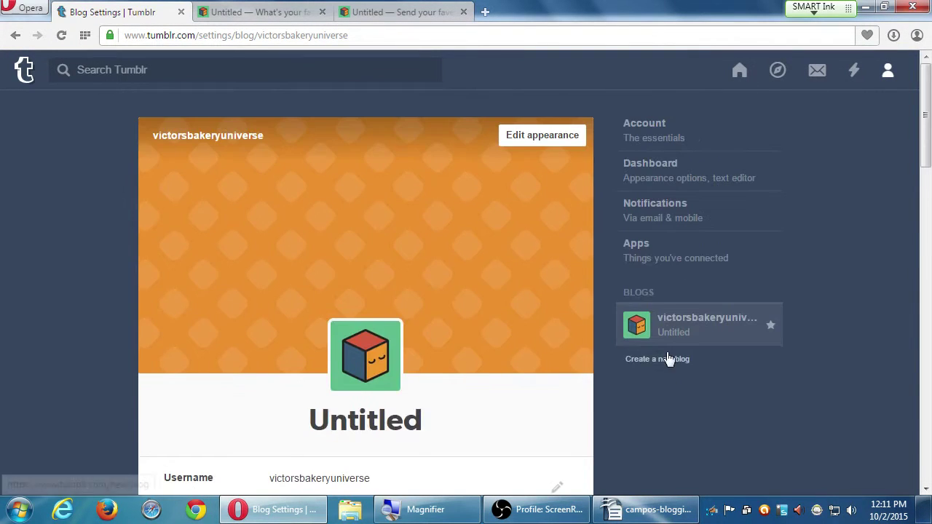
scroll(639, 404, "down", 3)
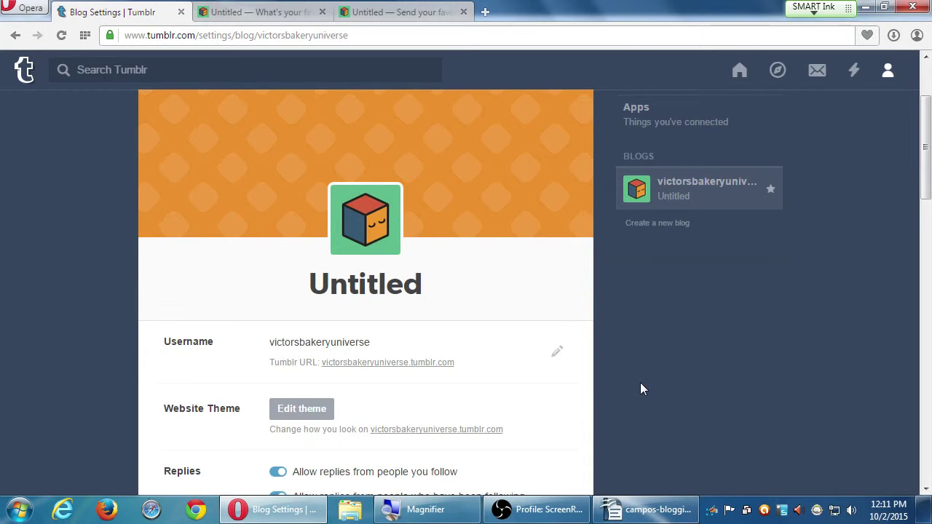
scroll(641, 386, "down", 1)
scroll(626, 381, "up", 2)
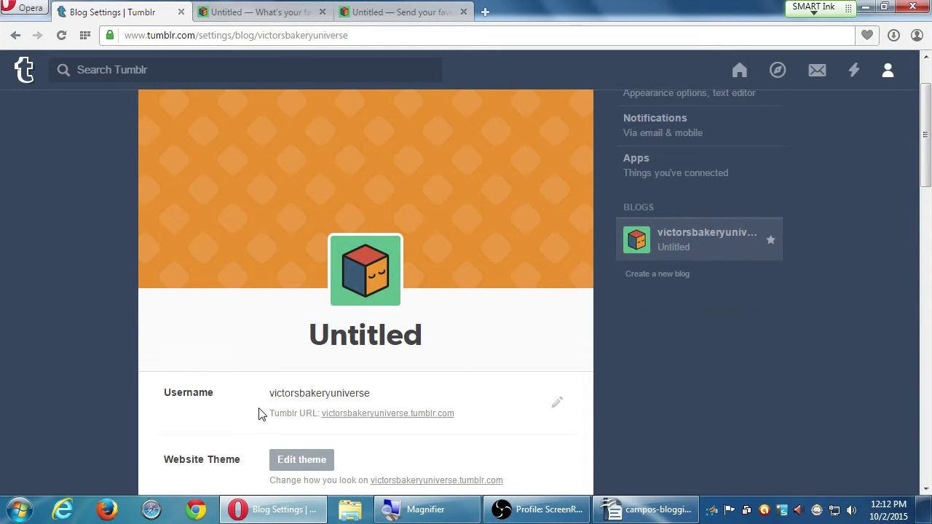
Try to open the website theme editor, and request the account's verification email again.
scroll(260, 412, "down", 1)
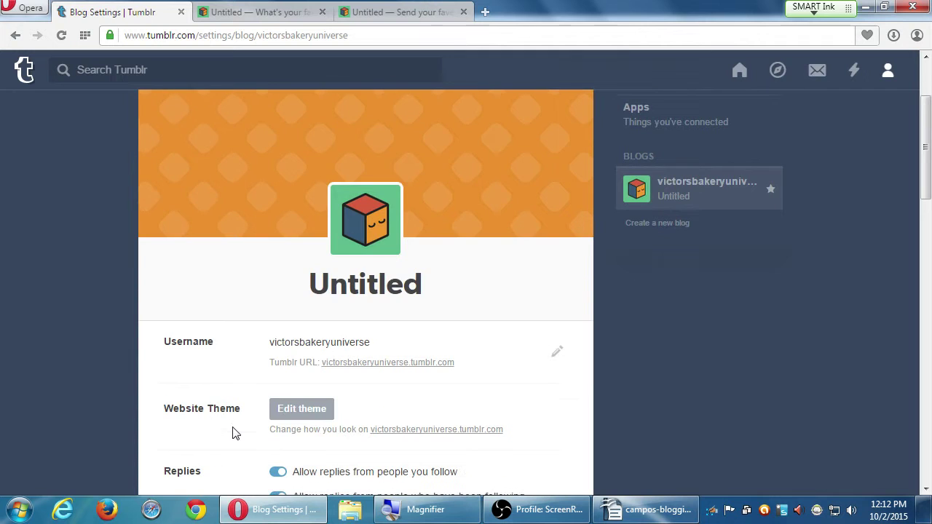
left_click(290, 413)
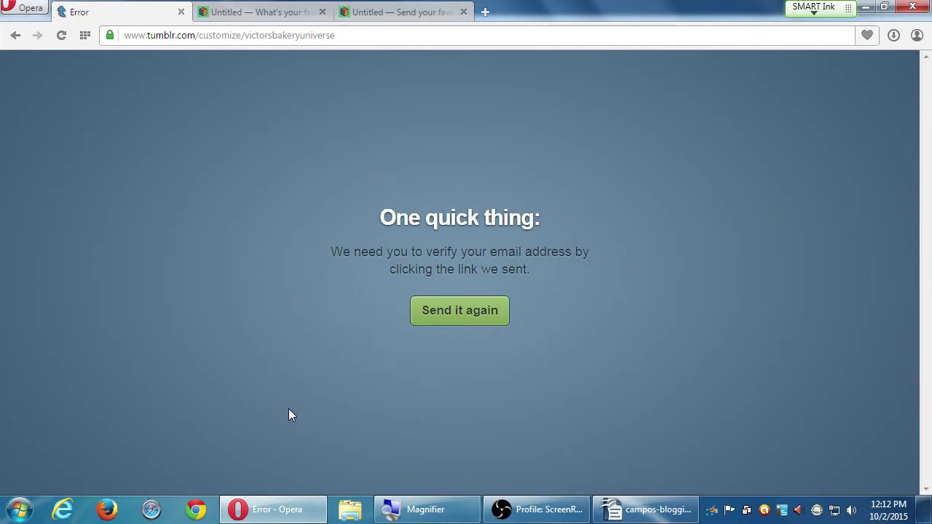
left_click(468, 319)
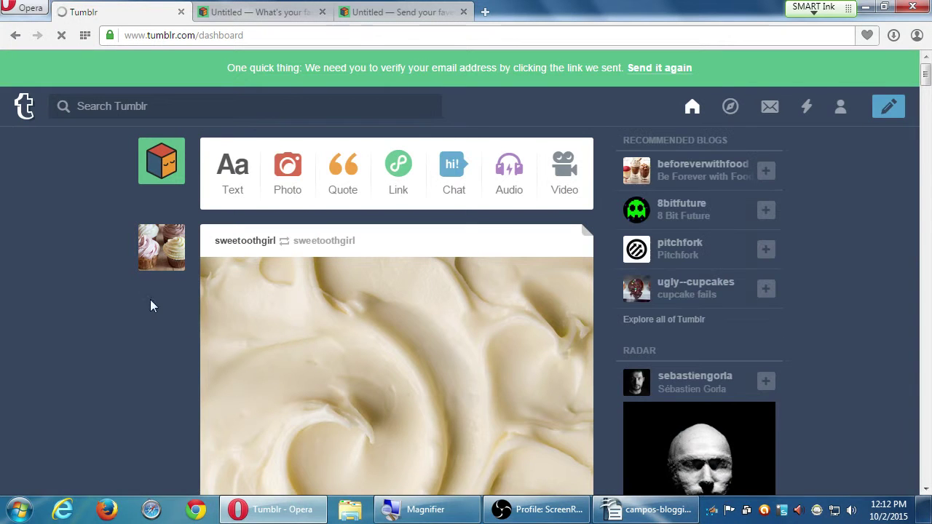
Open the settings page of the victorsbakeryuniverse blog from the account settings.
left_click(841, 108)
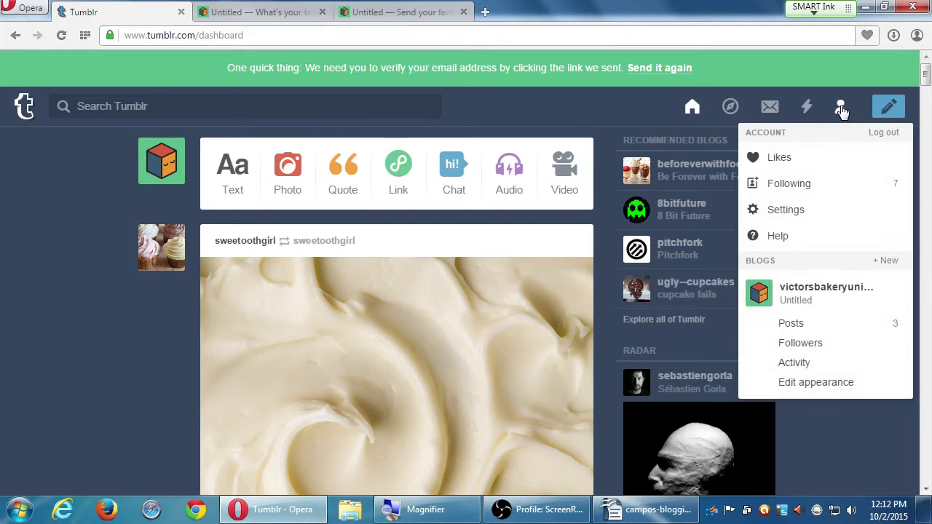
left_click(797, 213)
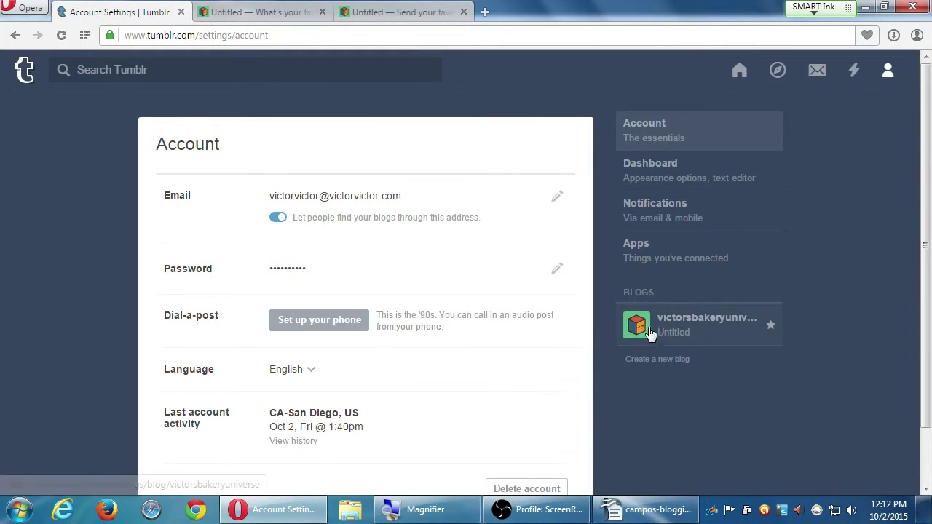
left_click(674, 321)
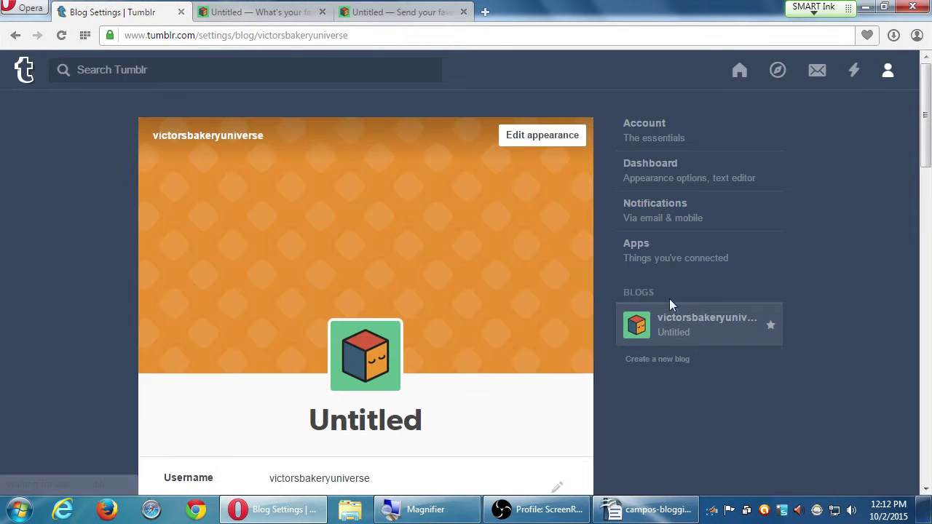
Examine the blog's appearance editing options alongside its regular settings, leaving the appearance editor without making changes.
left_click(543, 137)
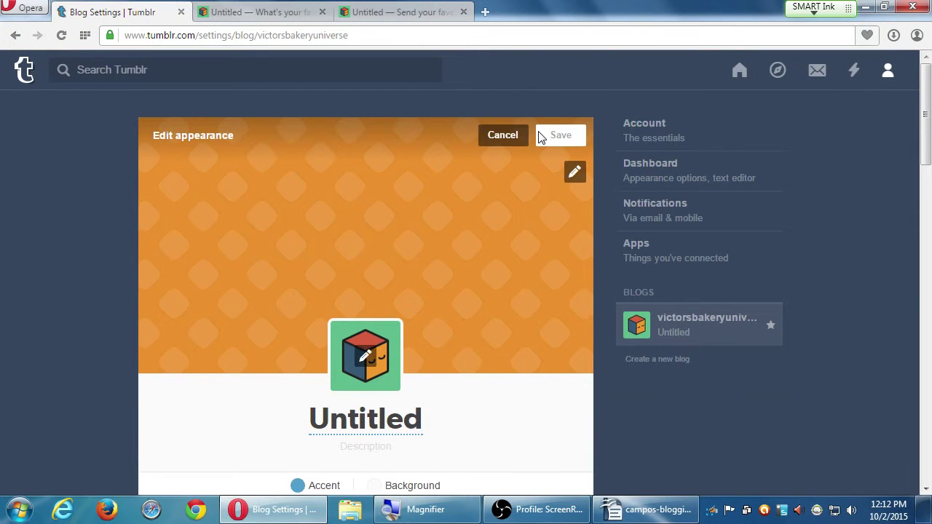
left_click(512, 143)
scroll(578, 381, "down", 2)
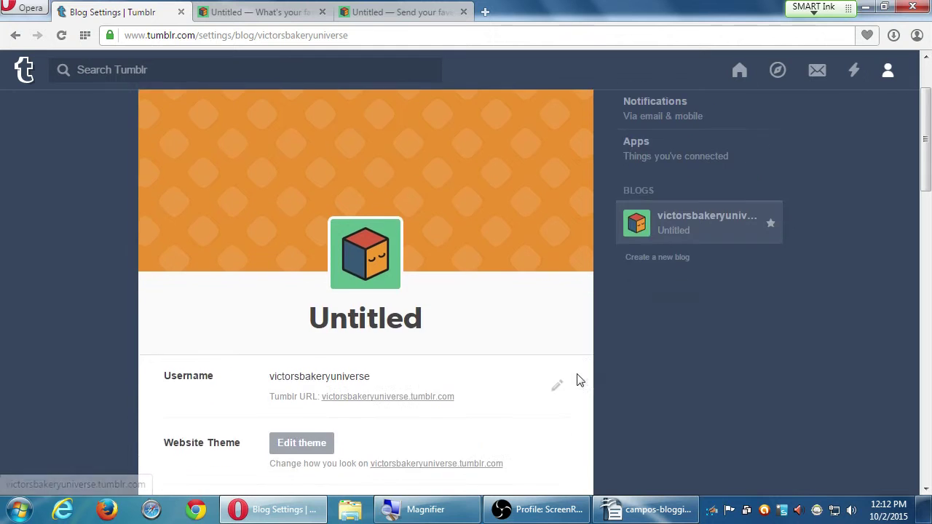
scroll(573, 365, "up", 2)
left_click(535, 136)
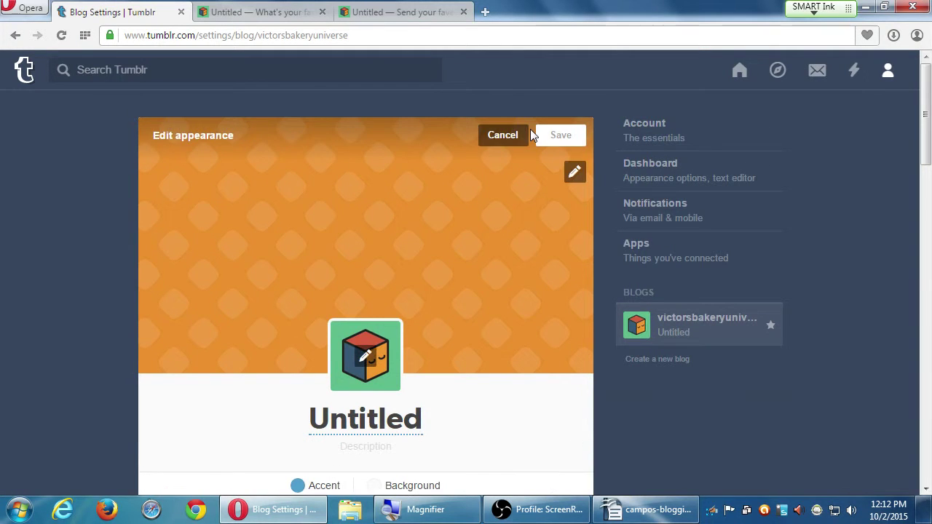
scroll(505, 350, "down", 2)
scroll(506, 353, "up", 1)
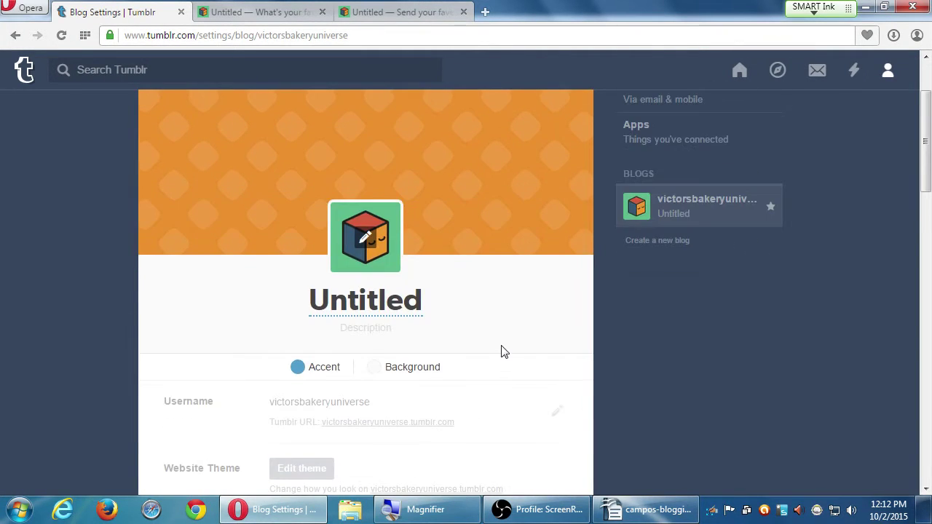
scroll(505, 357, "down", 1)
scroll(502, 357, "down", 2)
scroll(502, 353, "up", 4)
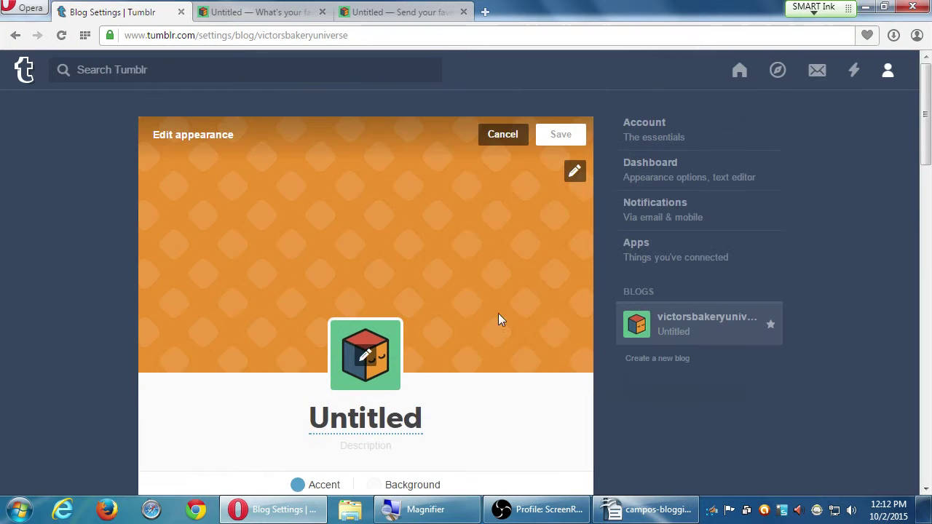
left_click(502, 136)
scroll(535, 254, "down", 5)
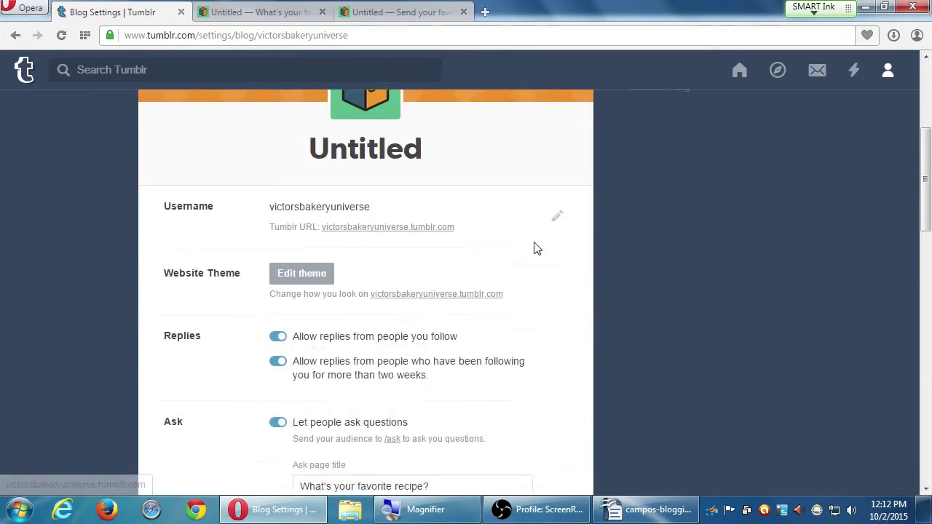
Try to open the website theme editor once more, and return to the blog settings.
left_click(297, 226)
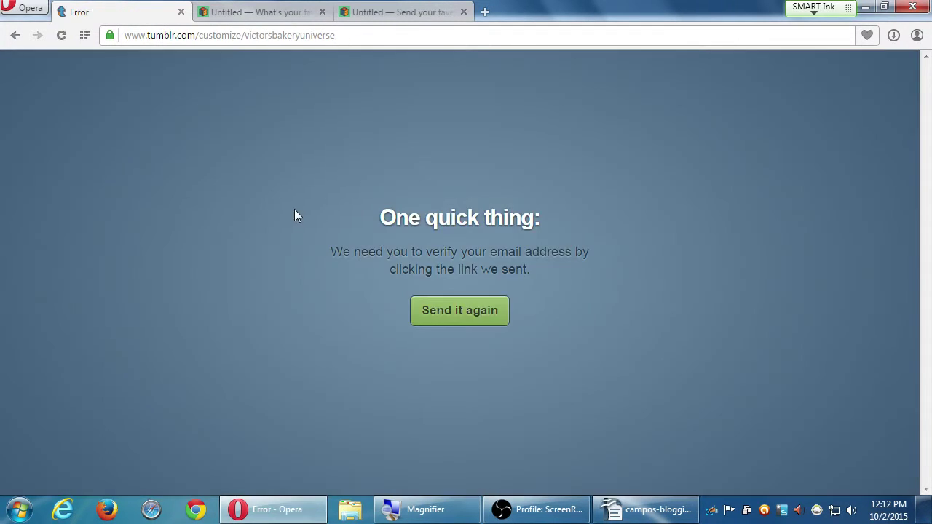
key("alt+Left")
scroll(270, 231, "up", 8)
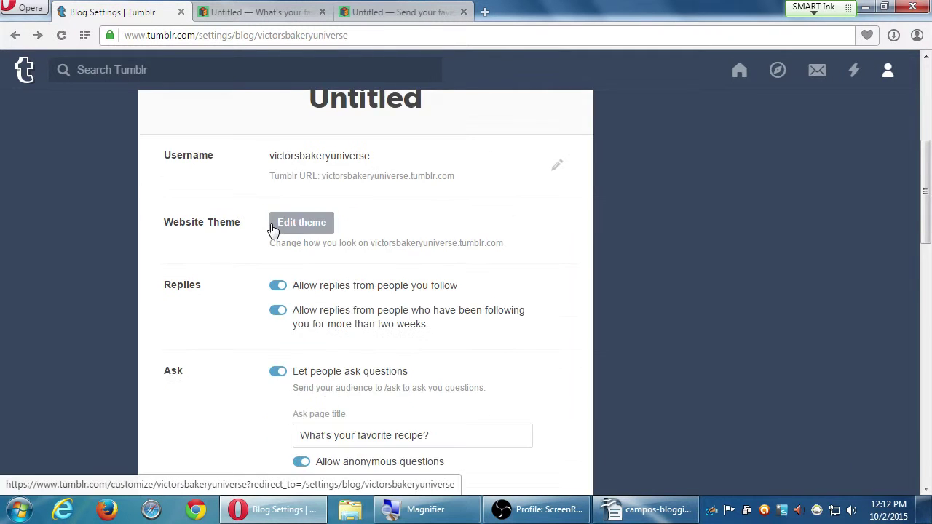
scroll(271, 231, "up", 2)
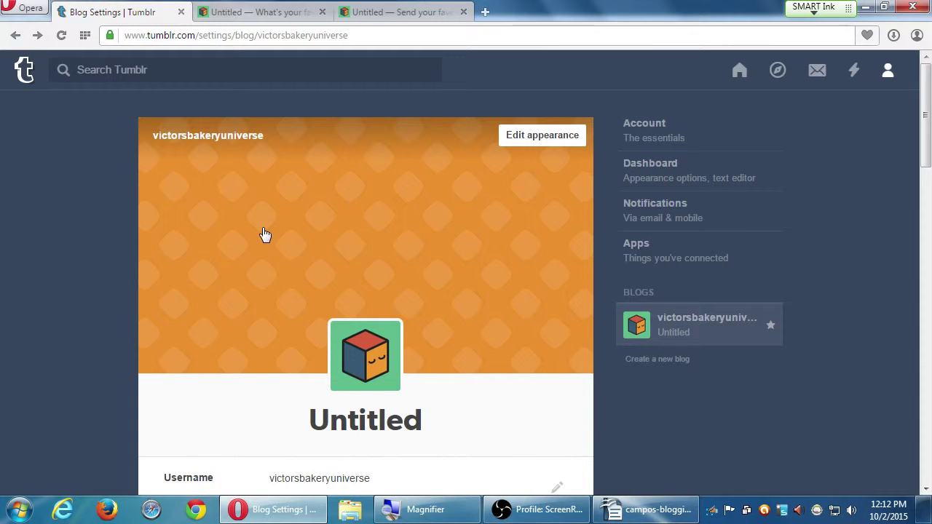
Edit the blog's appearance and replace its title with "Victor's Bakery".
left_click(543, 136)
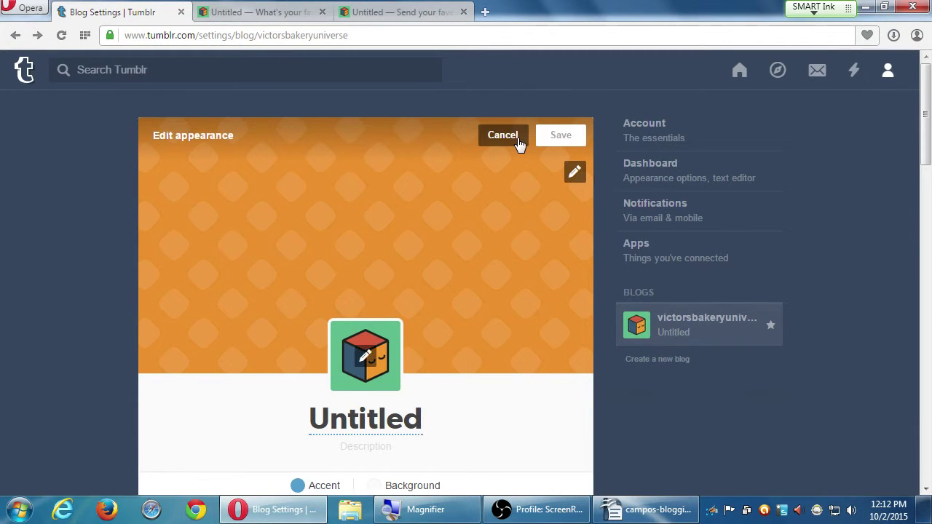
scroll(388, 407, "down", 1)
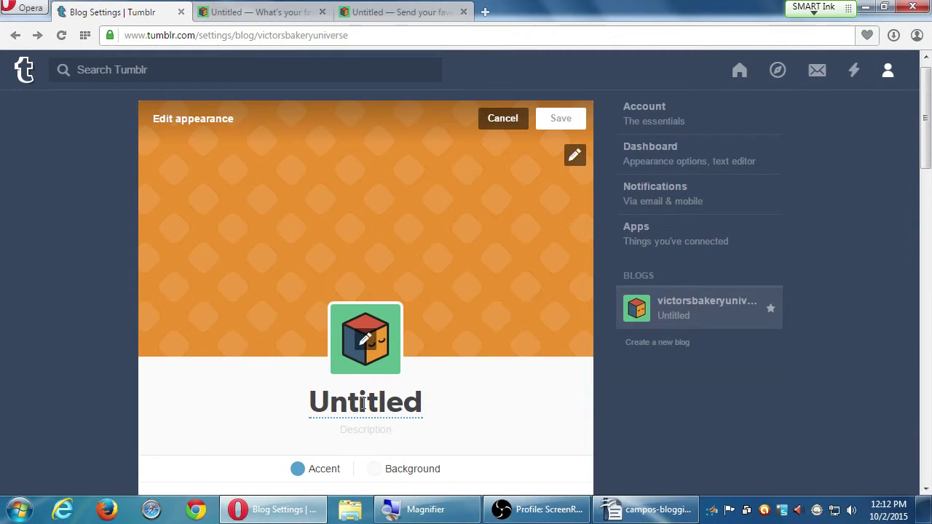
left_click(364, 404)
double_click(371, 402)
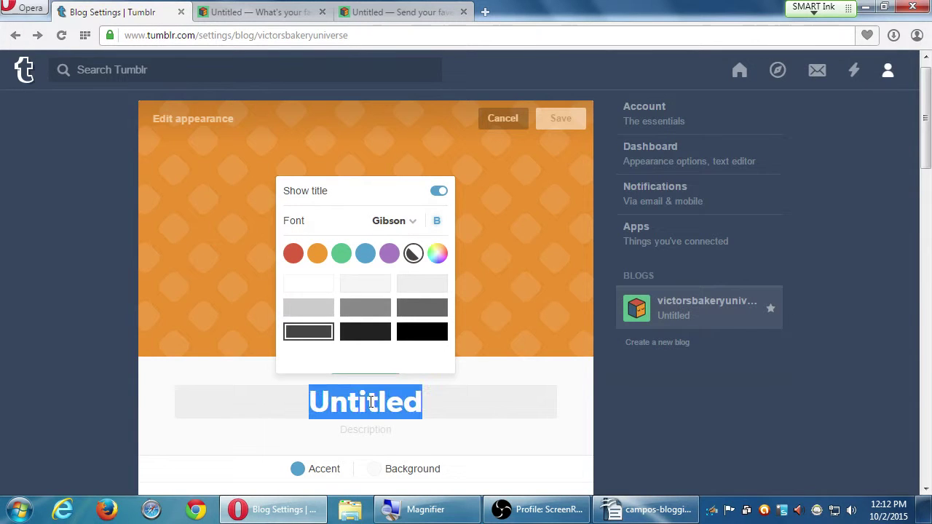
type("Victor's ")
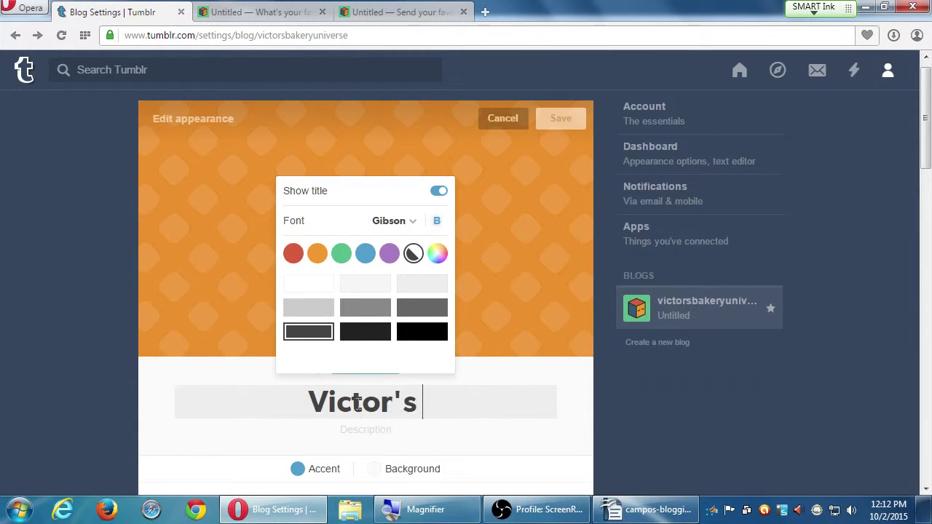
type("Bakery")
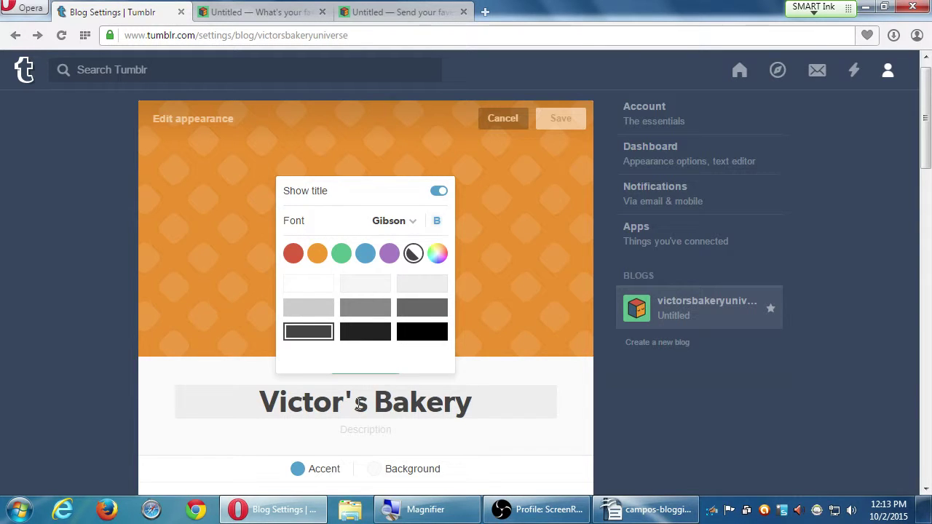
left_click_drag(474, 412, 256, 385)
left_click(474, 412)
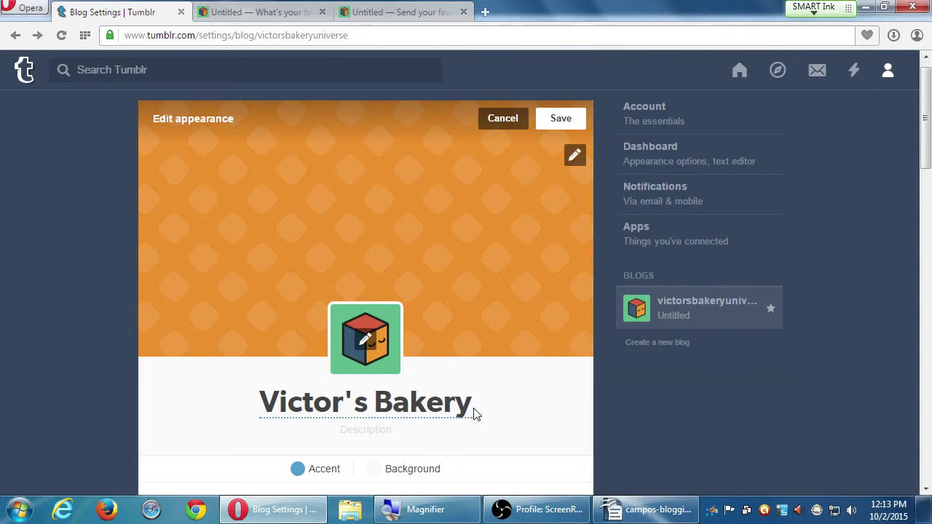
Try light grey and near-black shades on the blog title, and set its colour to medium purple.
double_click(451, 405)
left_click(416, 289)
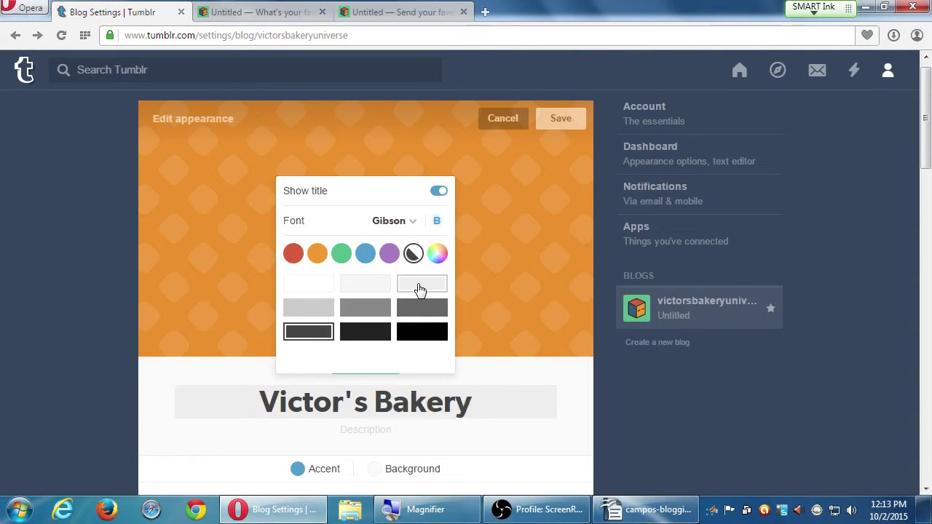
left_click(369, 292)
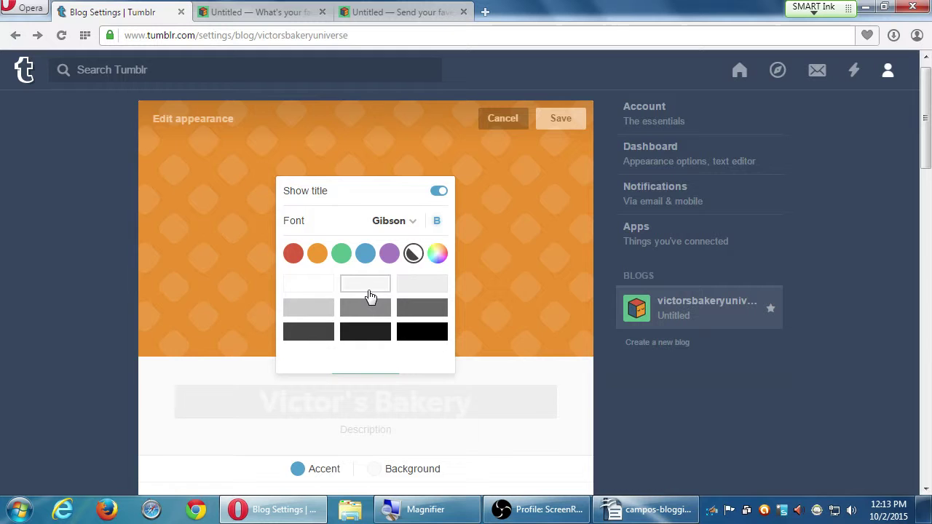
left_click(365, 332)
left_click(389, 254)
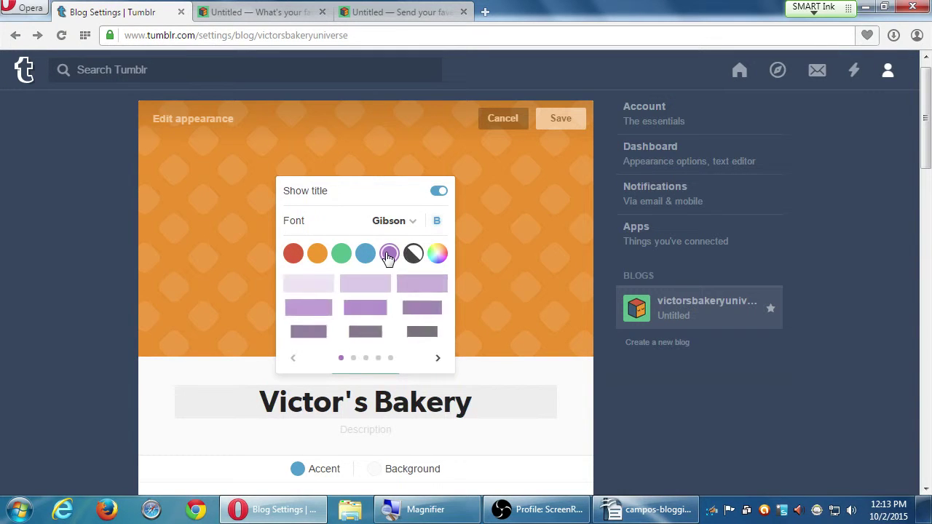
left_click(367, 308)
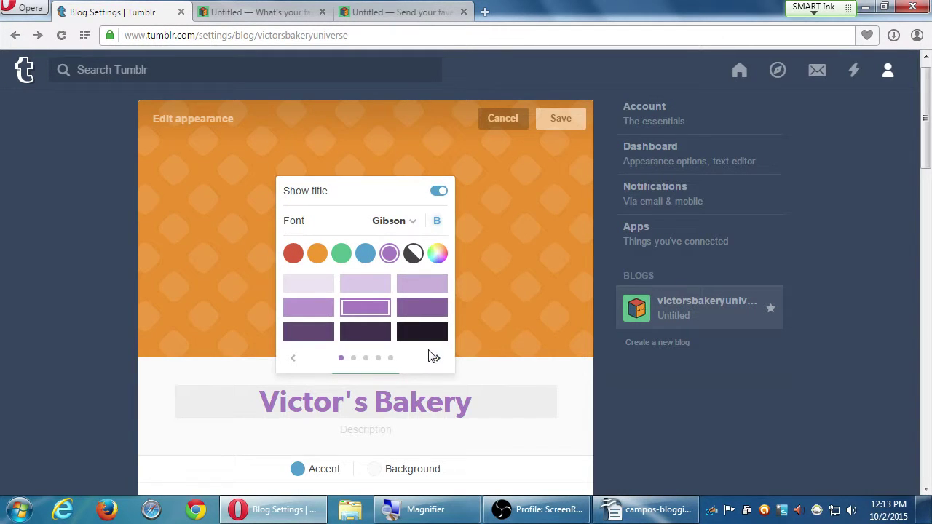
Set the title font to Georgia, and toggle the Show title and bold options off and back on.
left_click(396, 227)
left_click(416, 248)
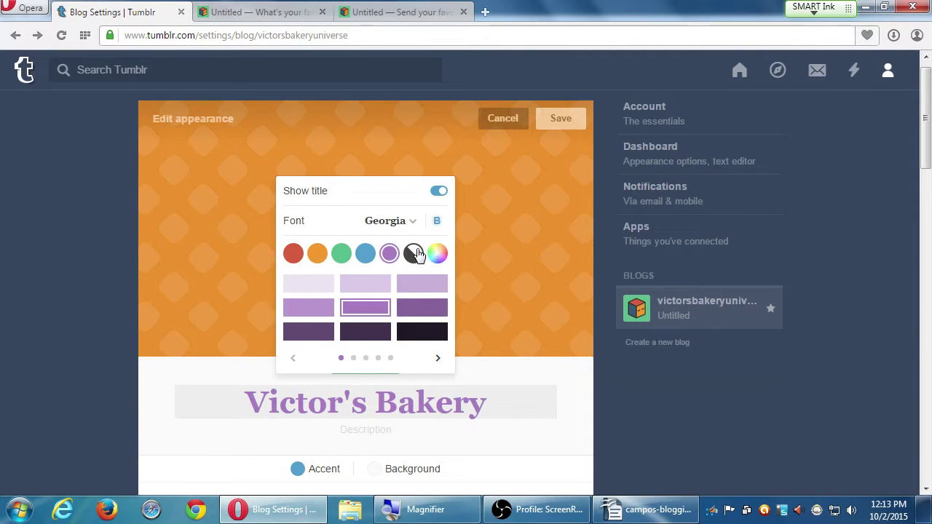
left_click(439, 193)
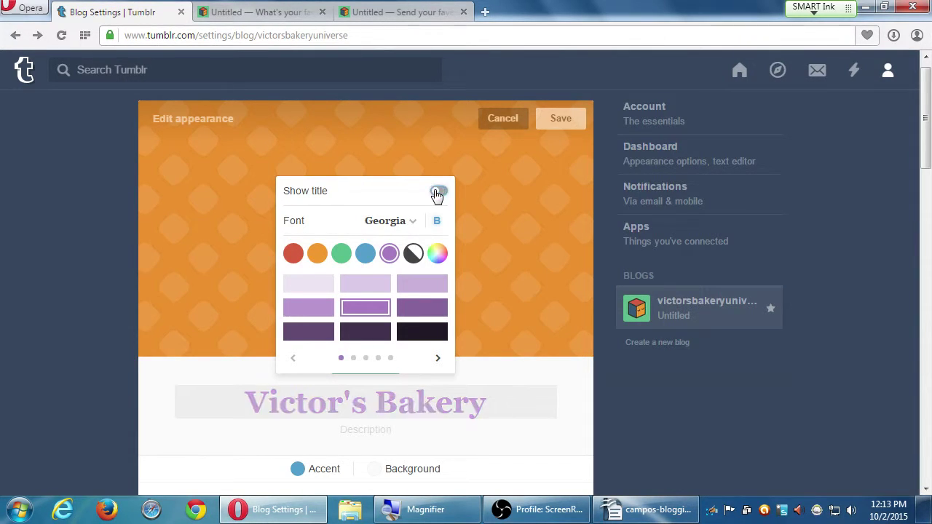
left_click(438, 193)
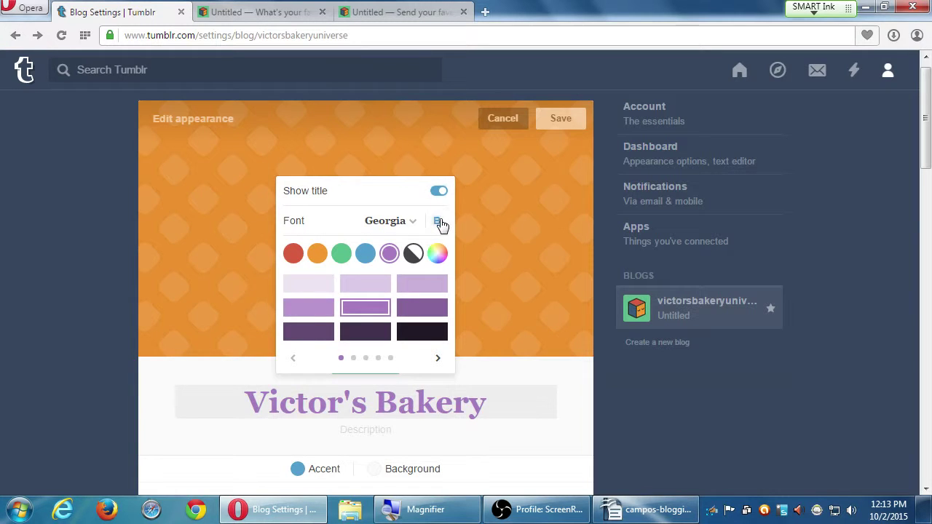
left_click(439, 223)
left_click(439, 222)
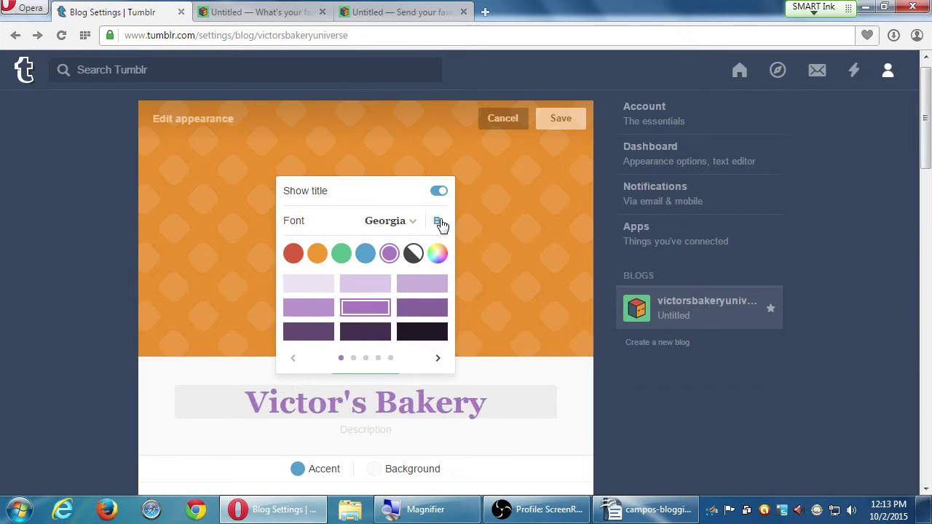
Recolour the blog title in a muted dark purple from the second set of purple shades.
left_click(438, 361)
left_click(429, 315)
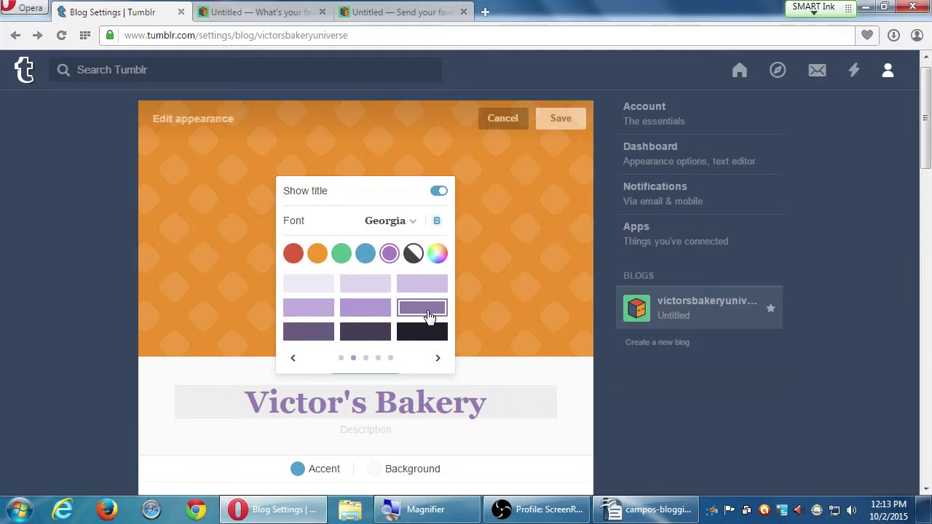
left_click(561, 408)
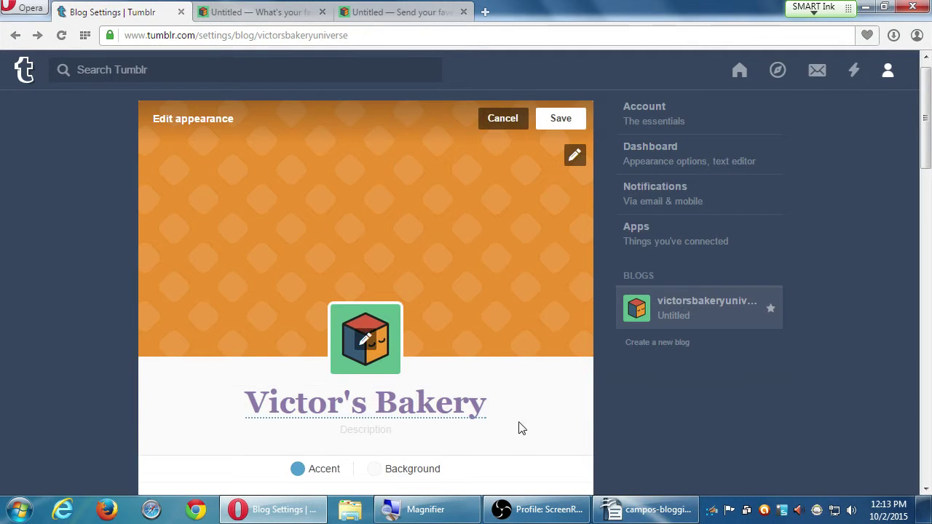
Enter the blog description "Family-owned Bakery in the Heart of Eastlake, California" below the title.
left_click(375, 436)
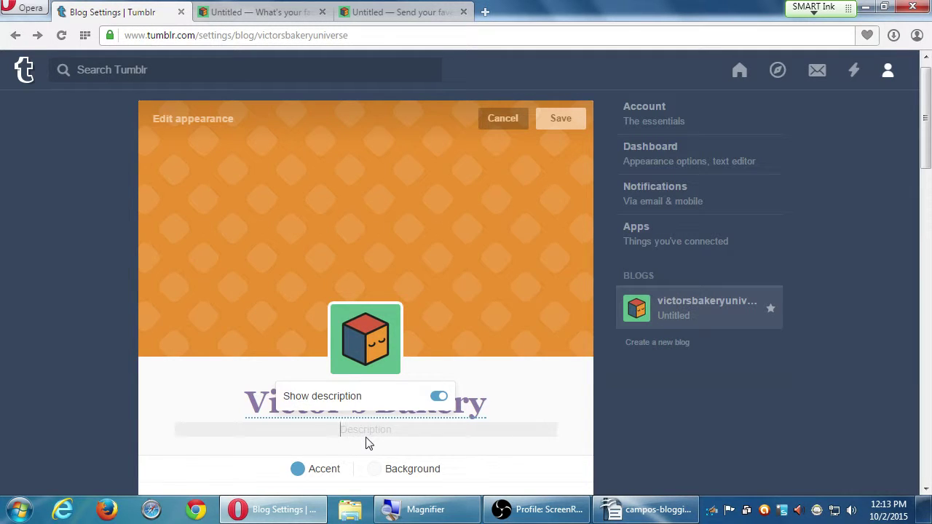
type("Family-owned Baker")
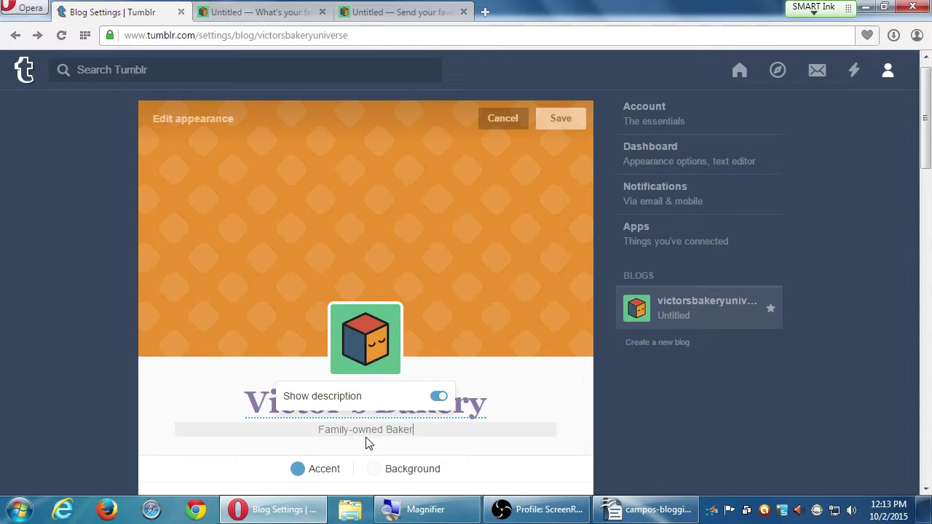
type("y in the hood")
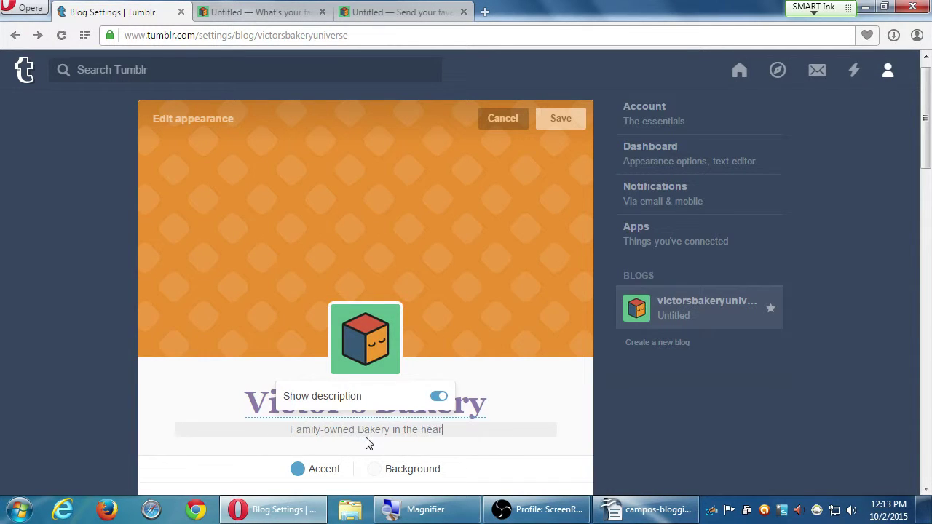
key("BackSpace")
key("BackSpace")
key("BackSpace")
key("BackSpace")
type("Heart of ")
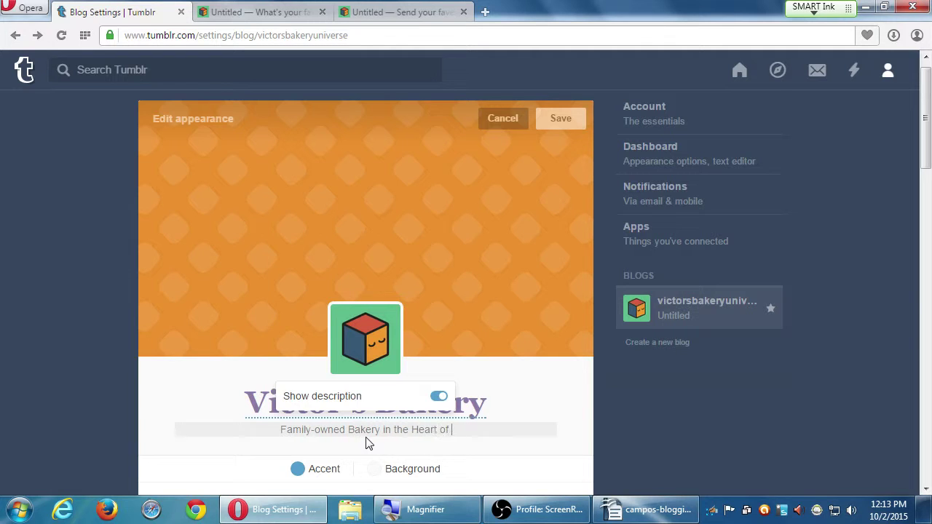
type("Eastlake, C")
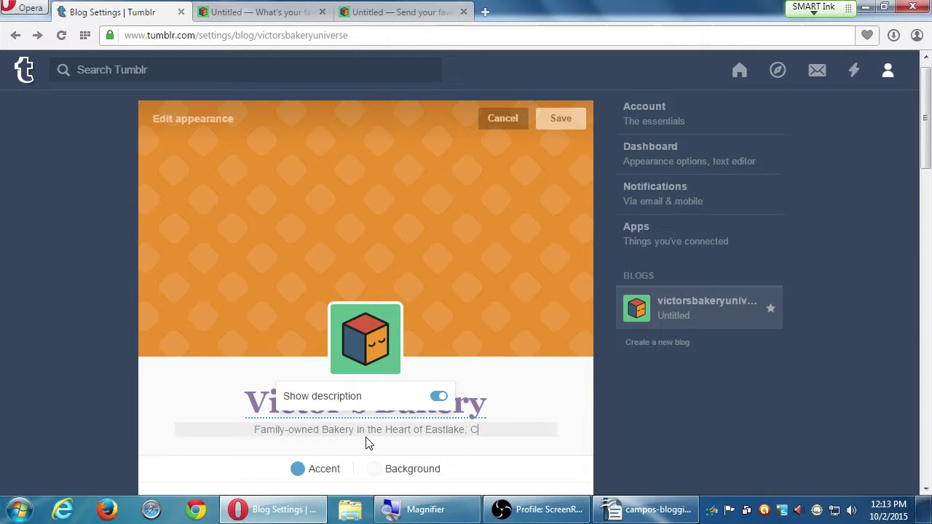
type("alifornia kdjk")
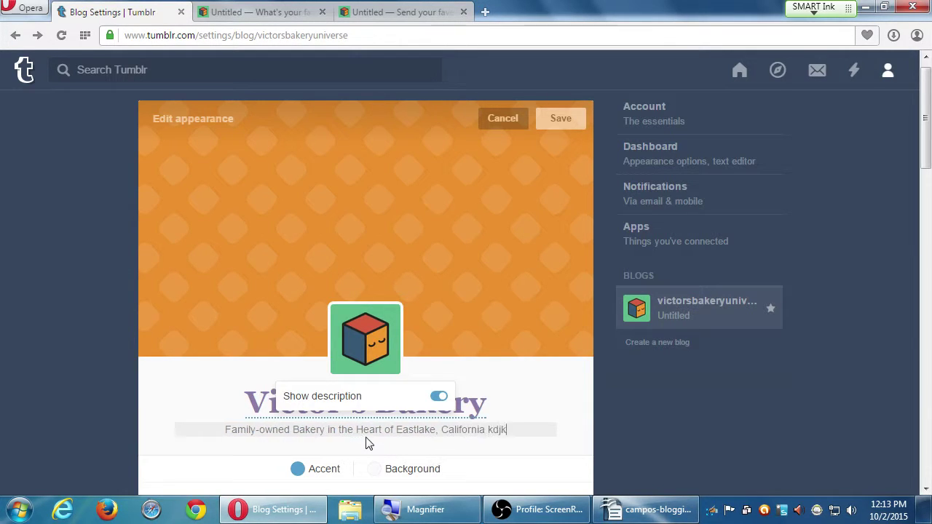
Extend the description with random filler characters onto a second line, and delete everything after "California".
type("dj kfdkfjkdfj kdfjkdf jkdfj fdkjfdk fdkj")
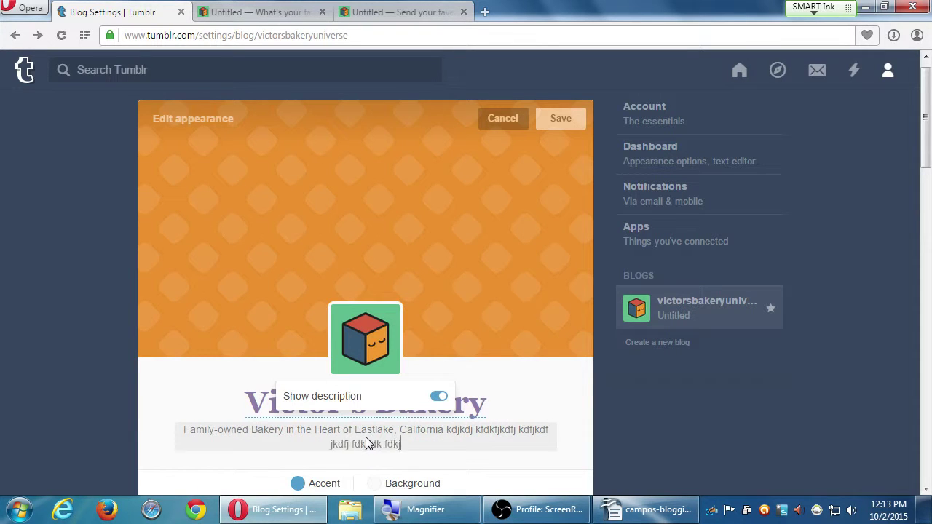
type("fd dkfdj kdfj kdfj fkdfj kfd dfkdfjkdfjfd kdfjfdkd")
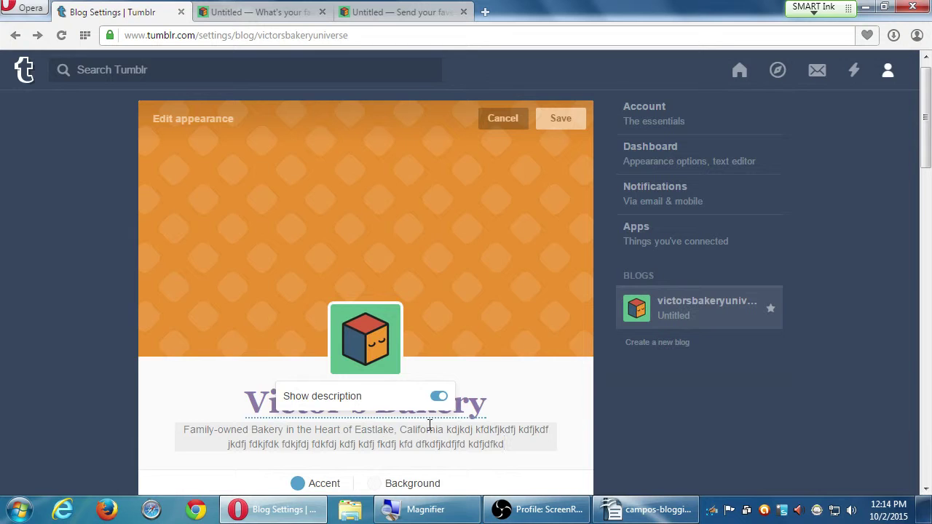
left_click_drag(446, 430, 503, 510)
key("BackSpace")
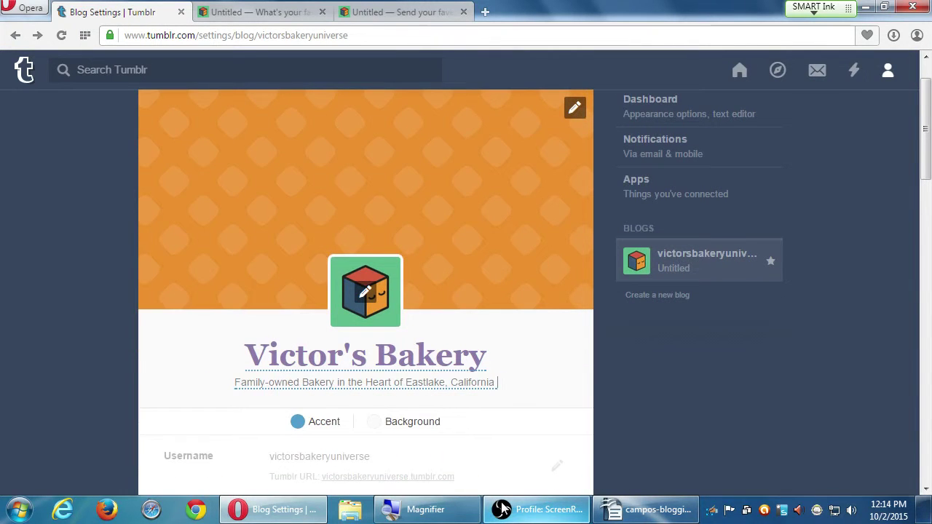
key("shift+Tab")
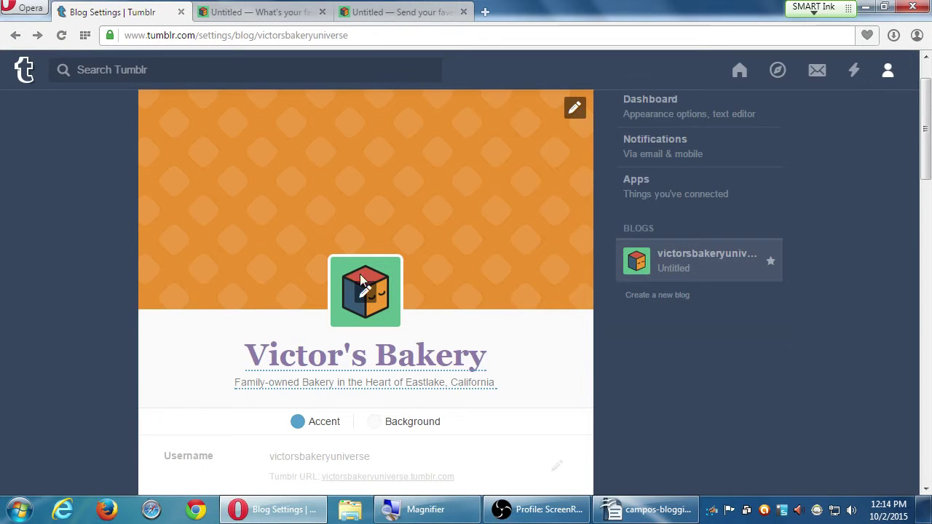
Try red #d41010, muted #a28080 and dark maroon #632929 as the blog's background colour.
scroll(586, 338, "down", 2)
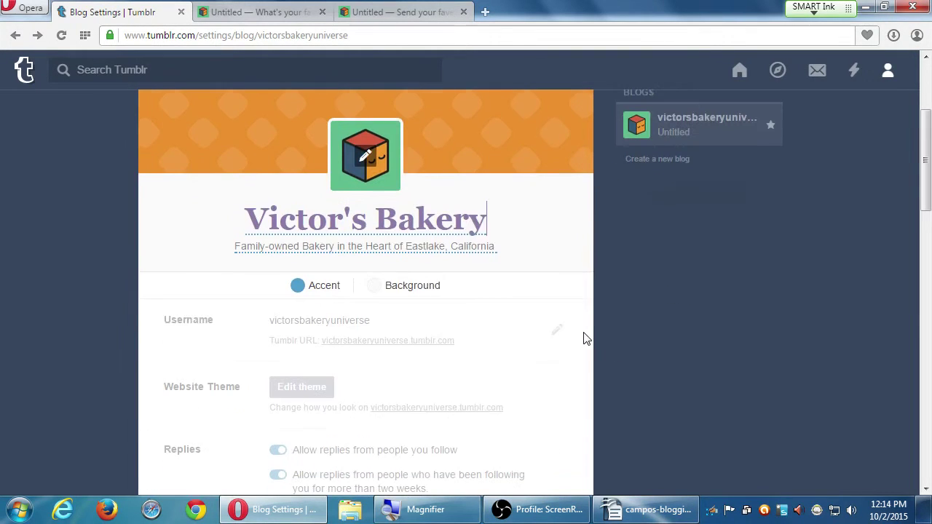
left_click(376, 285)
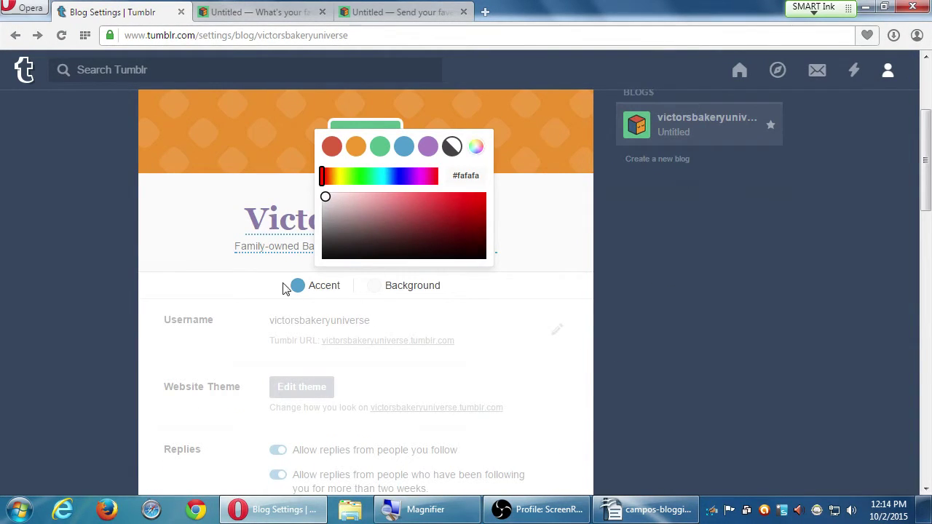
left_click(470, 205)
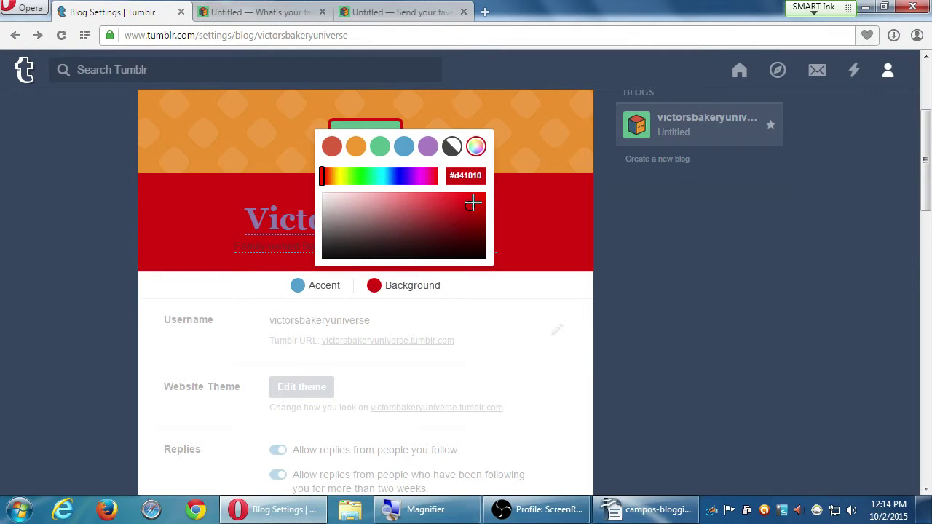
left_click(357, 214)
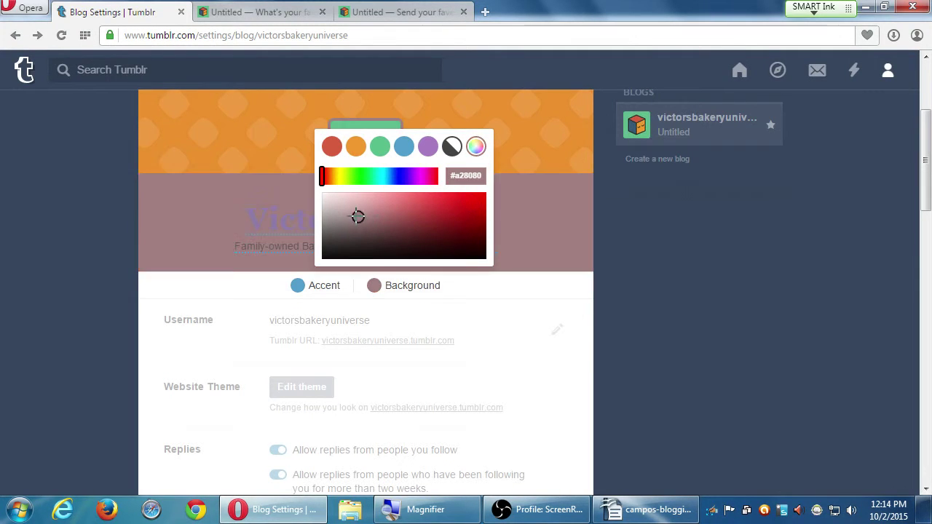
left_click_drag(337, 205, 416, 232)
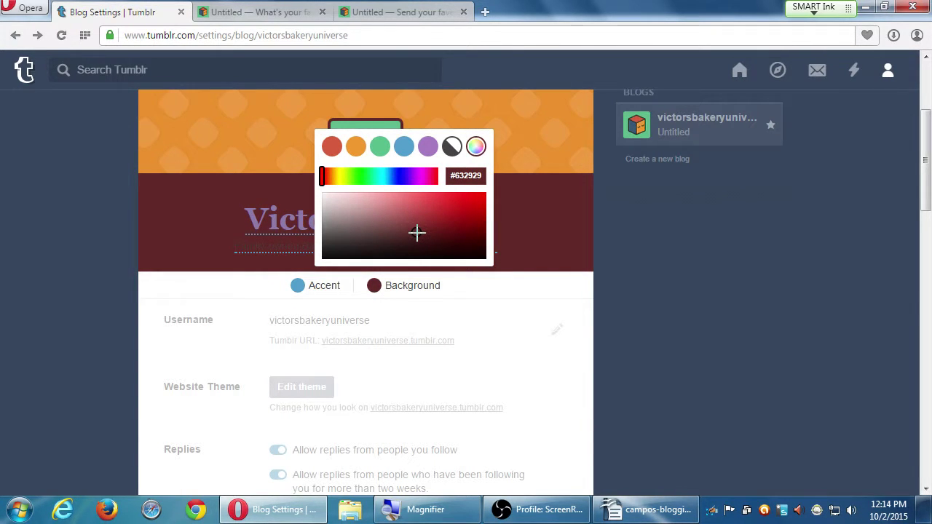
Try medium grey from the black-and-white shades as the background, and set the background colour to white.
left_click(453, 147)
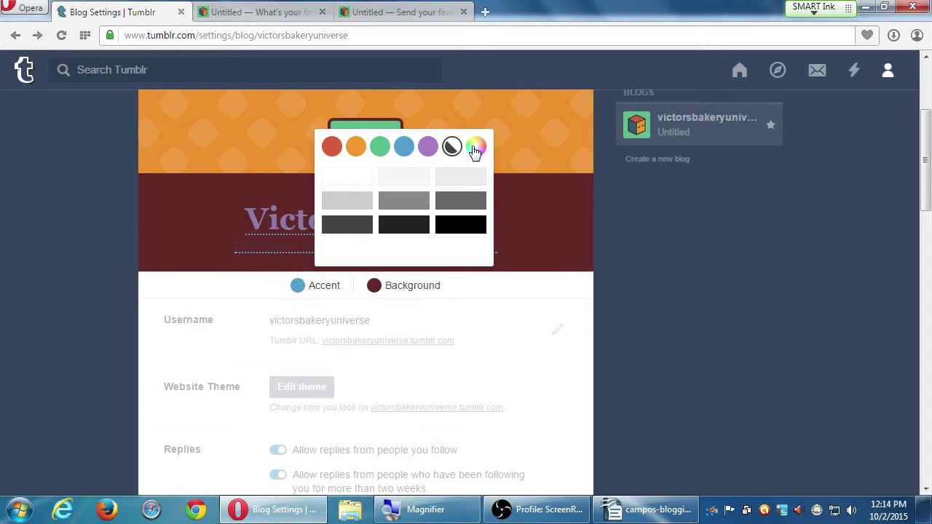
left_click(475, 149)
left_click(452, 147)
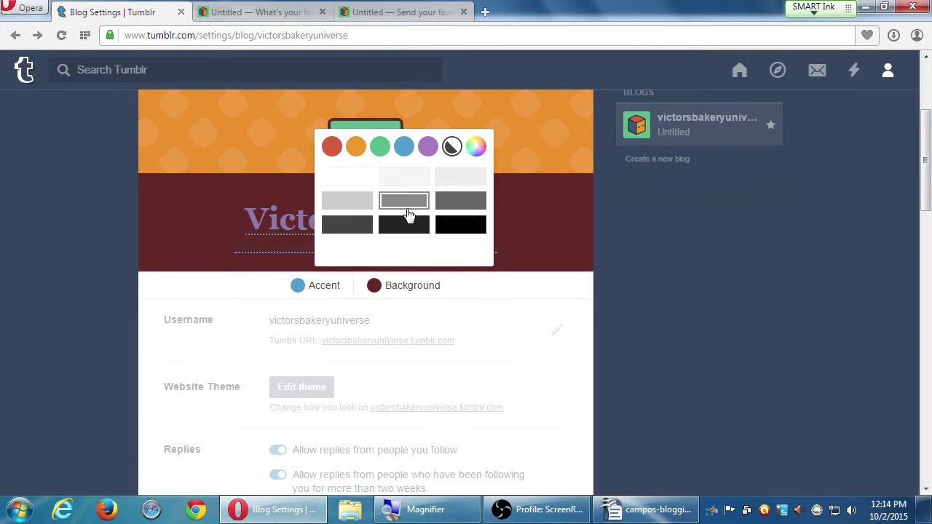
left_click(403, 200)
left_click(351, 180)
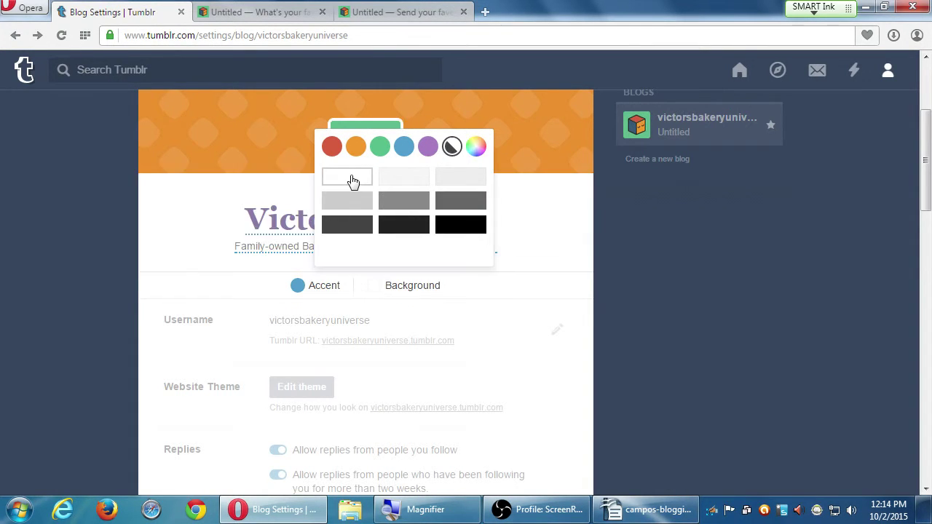
left_click(319, 296)
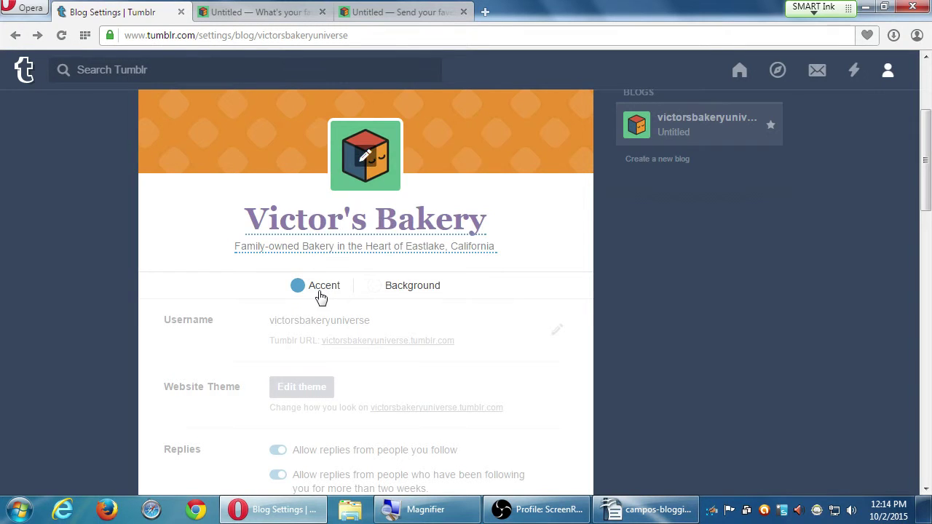
Try a darker blue as the accent colour, and set it to the light blue shade.
left_click(306, 288)
left_click(371, 201)
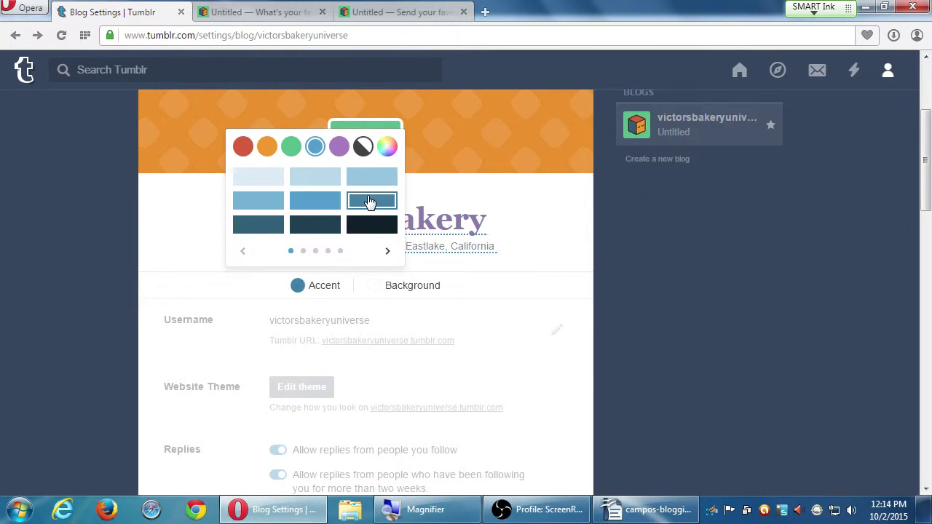
left_click(374, 182)
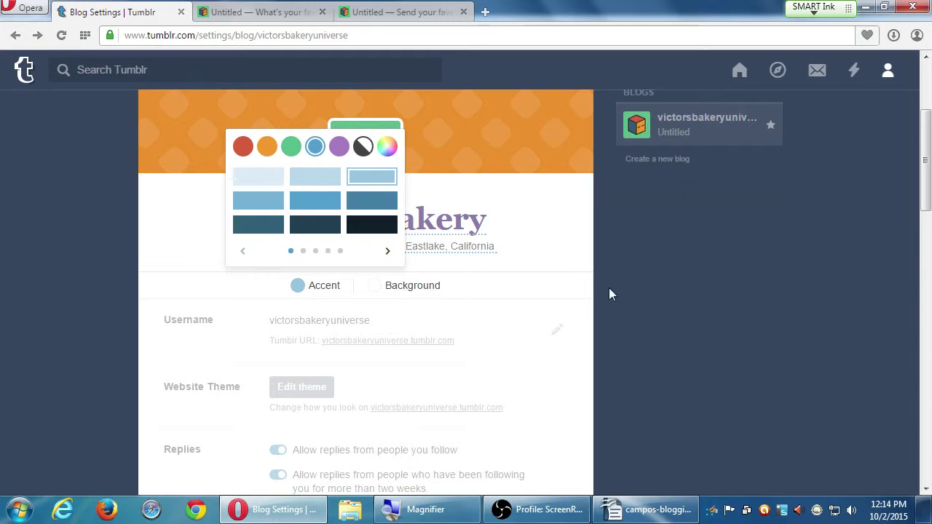
left_click(723, 270)
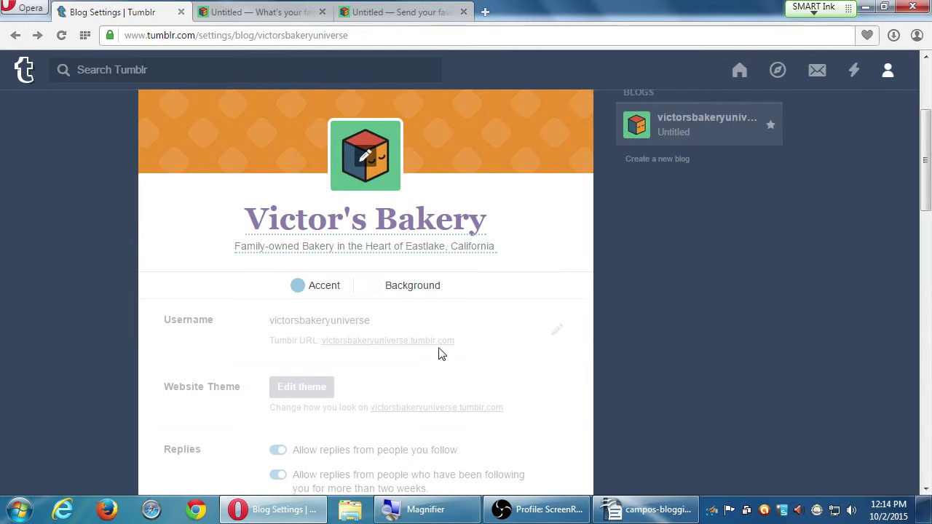
Replace the blog's avatar with the image logo.png from the OpenOffice 4 program folder.
scroll(441, 353, "up", 2)
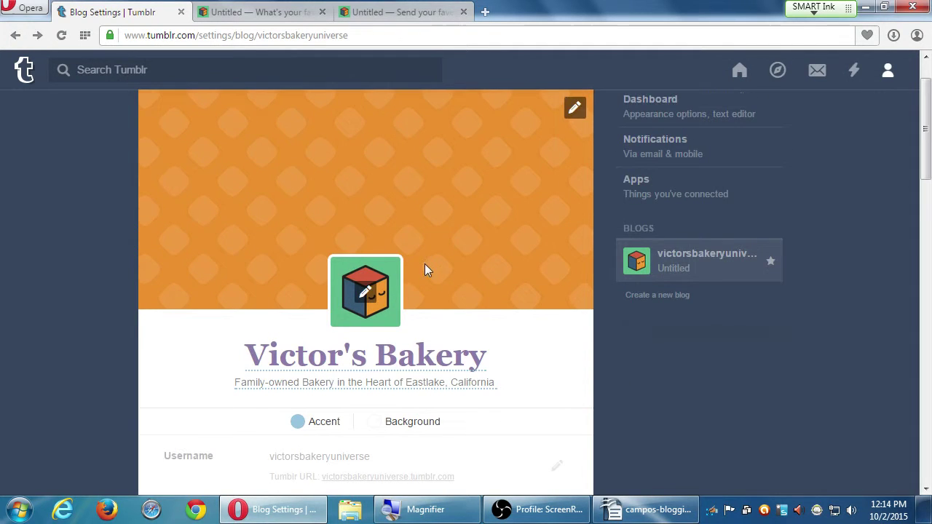
left_click(368, 288)
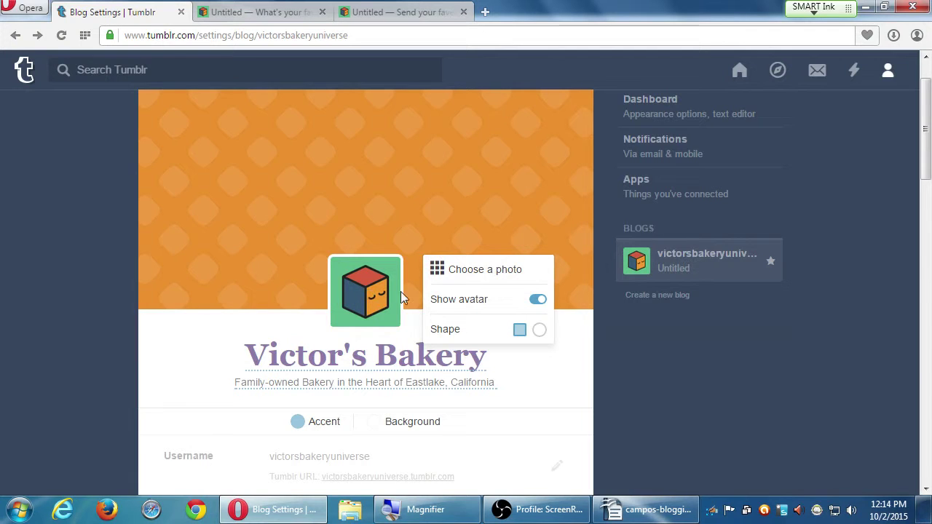
left_click(455, 275)
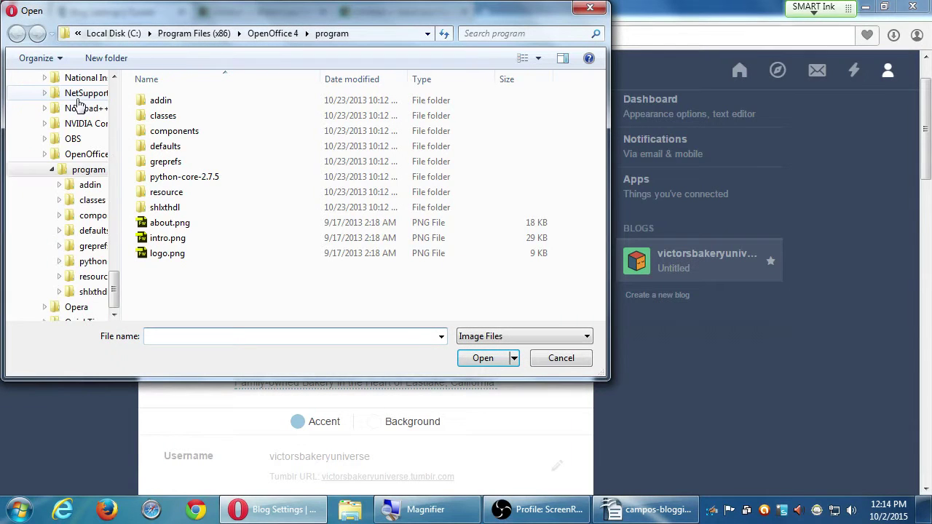
scroll(79, 106, "up", 15)
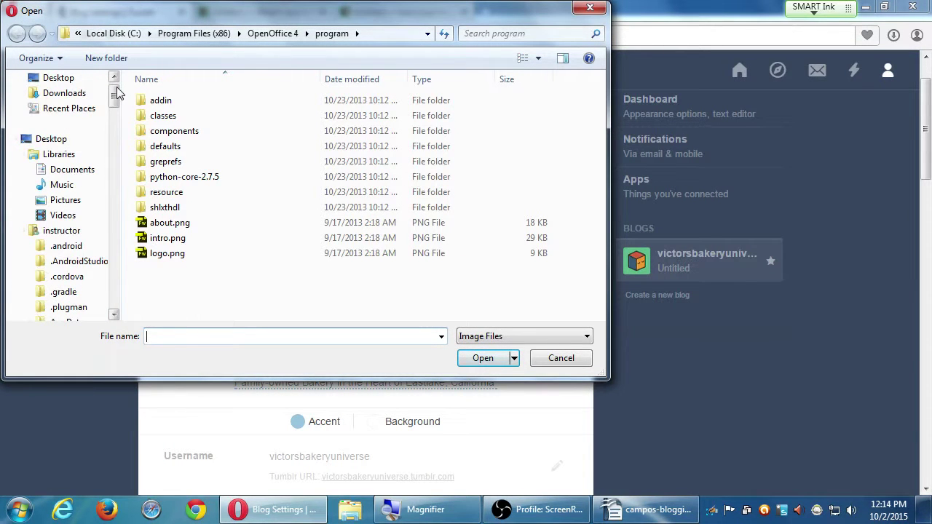
double_click(167, 254)
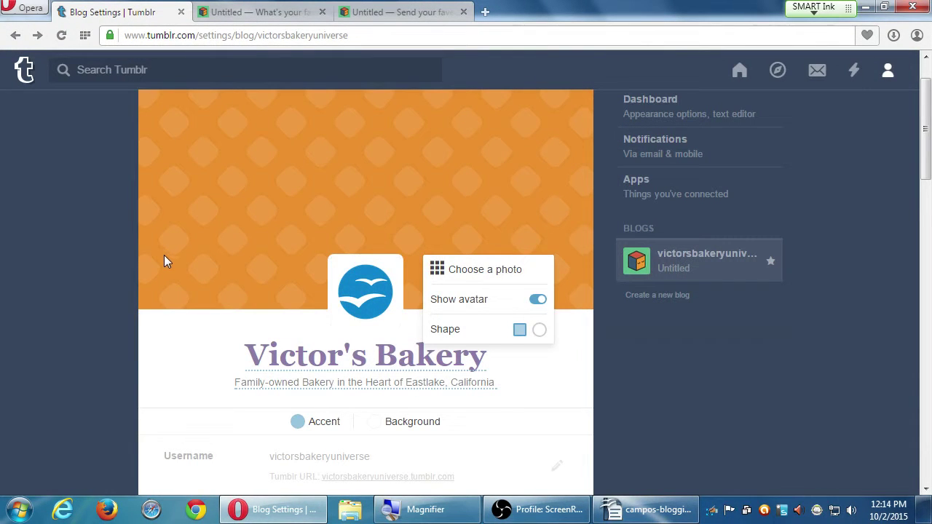
Compare the circular and square avatar shapes, and set the avatar to a circle.
left_click(540, 331)
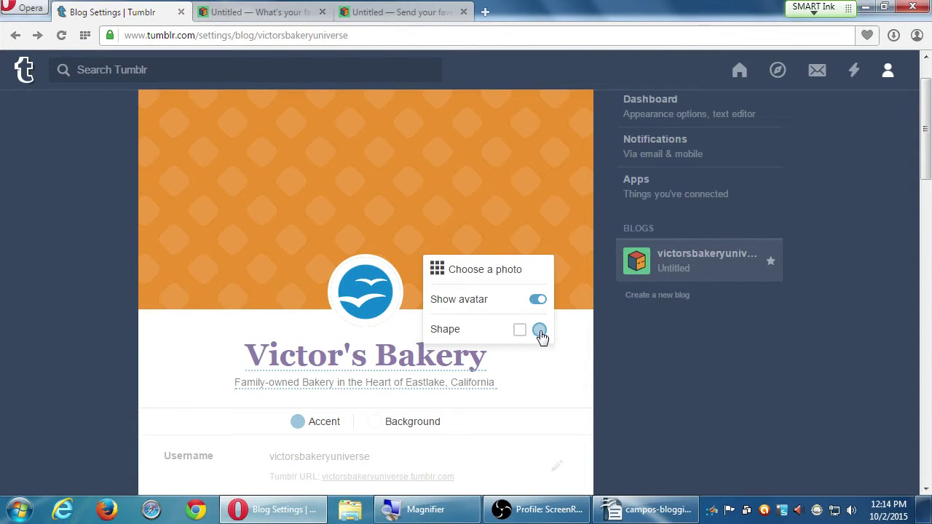
left_click(519, 331)
left_click(539, 332)
Try a pale purple on the blog title, and recolour it in a very dark purple.
left_click(550, 352)
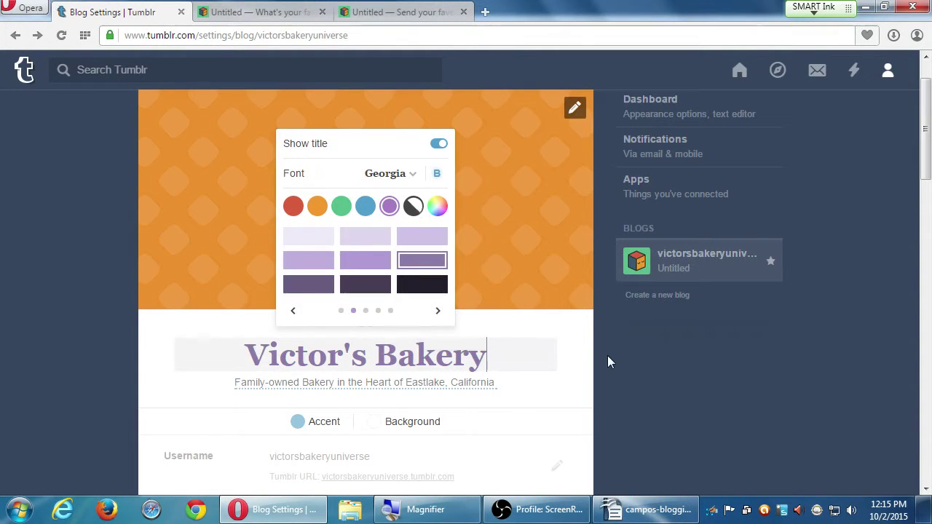
left_click(573, 110)
left_click(366, 145)
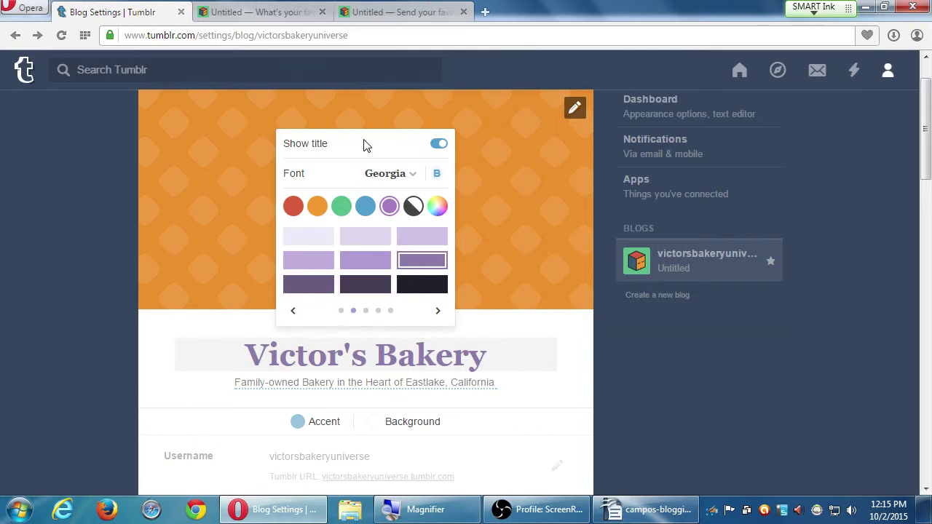
left_click(532, 388)
left_click(512, 359)
left_click(419, 238)
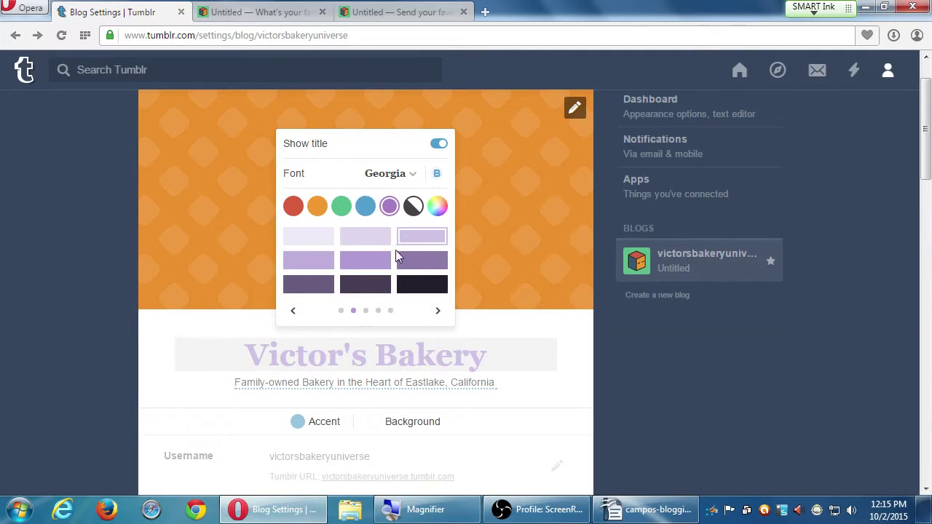
left_click(377, 286)
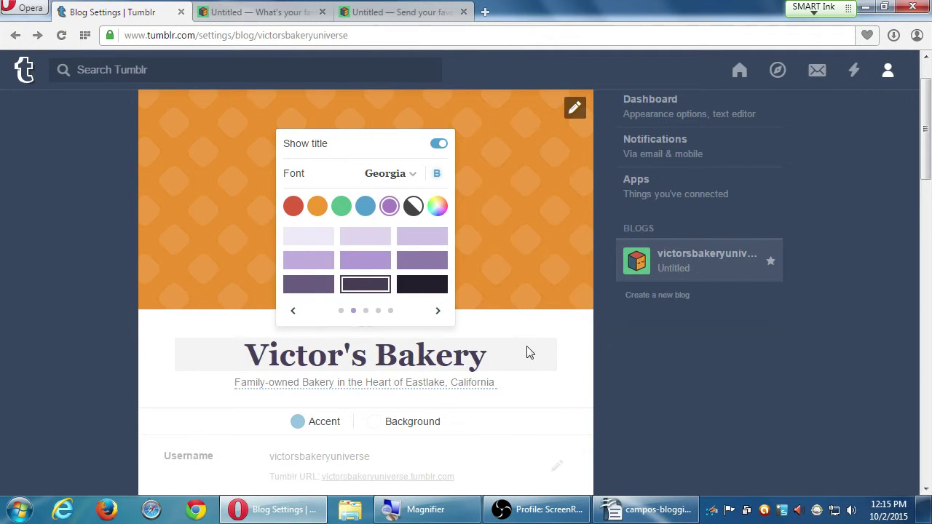
Replace the blog's header image with Koala.jpg from the Sample Pictures folder of the Pictures library.
left_click(575, 109)
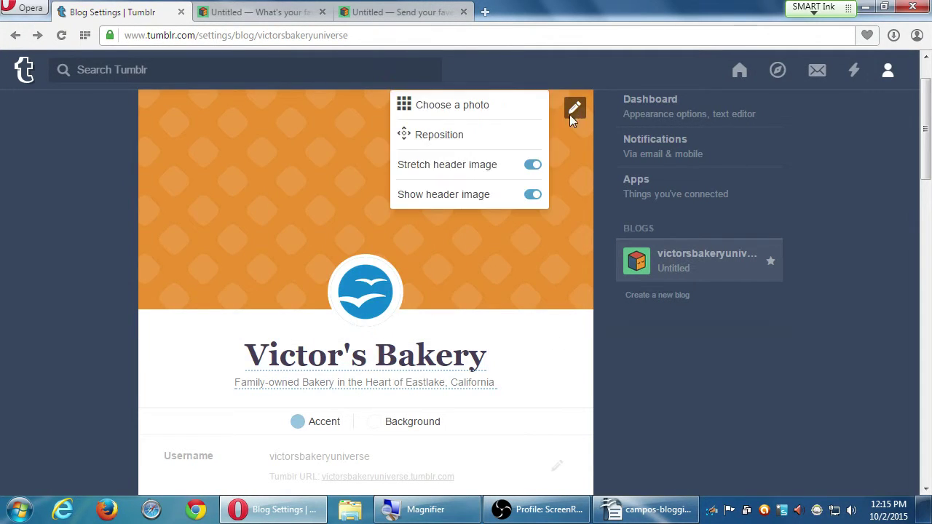
left_click(502, 106)
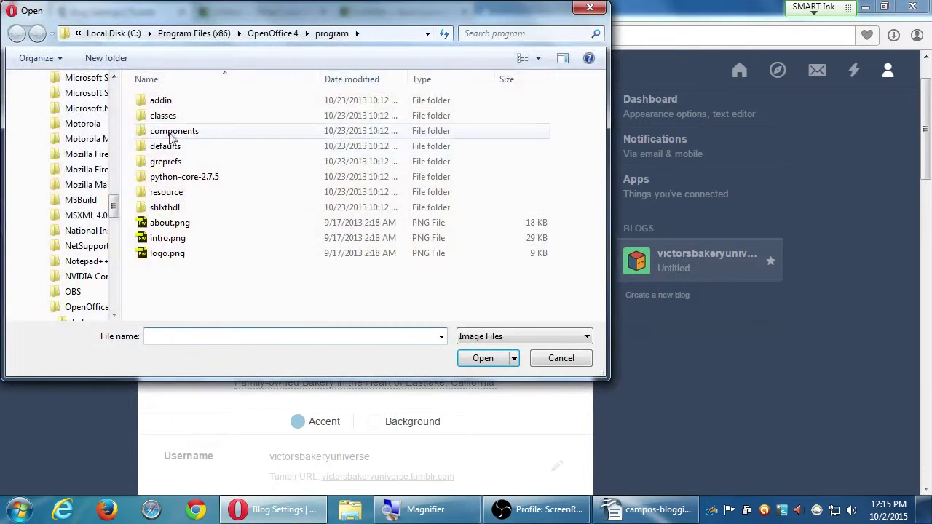
left_click_drag(116, 204, 126, 102)
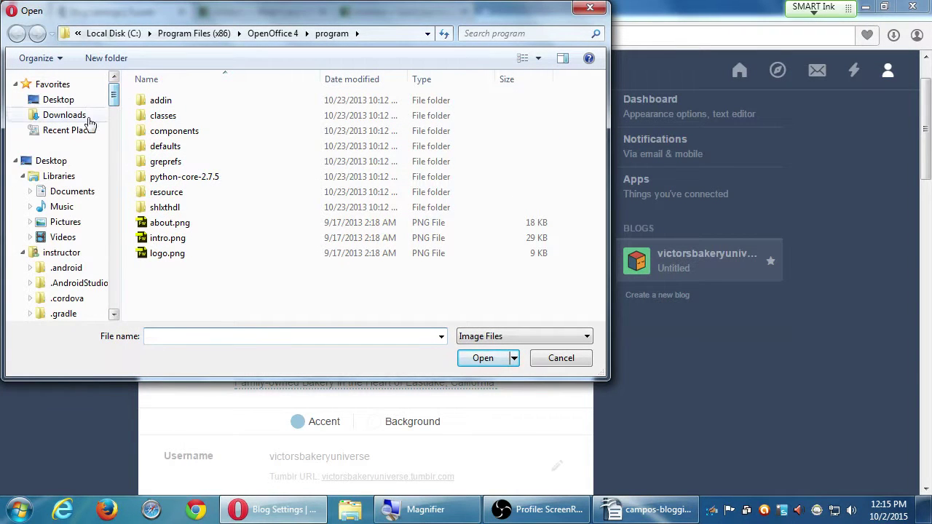
left_click(66, 222)
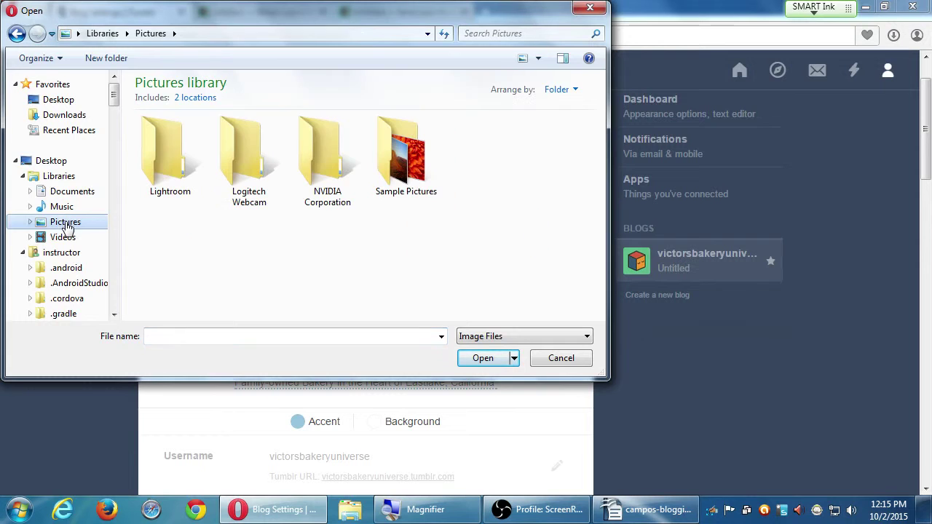
double_click(395, 141)
double_click(477, 159)
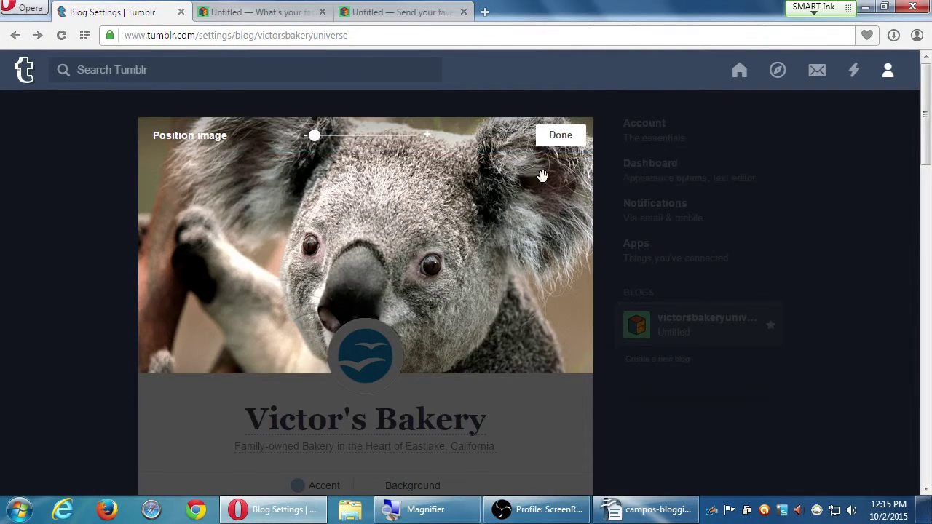
left_click(558, 137)
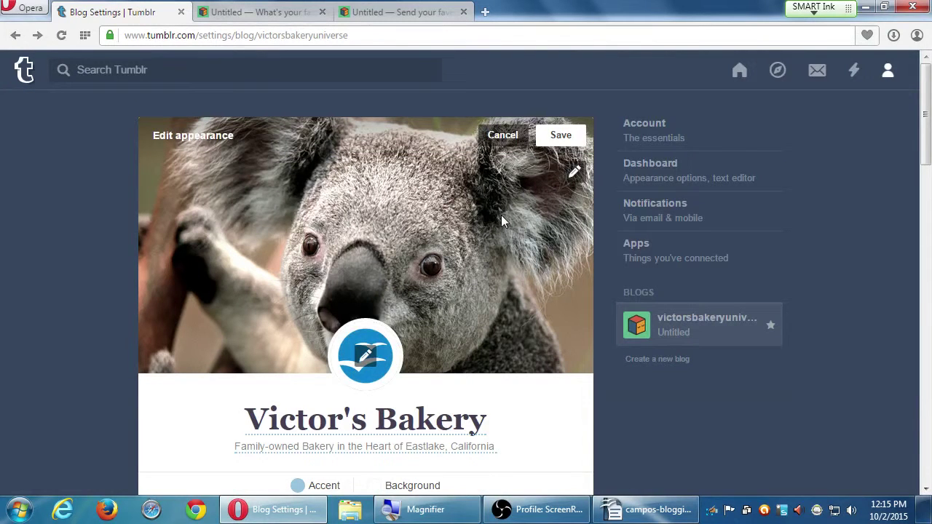
left_click(367, 423)
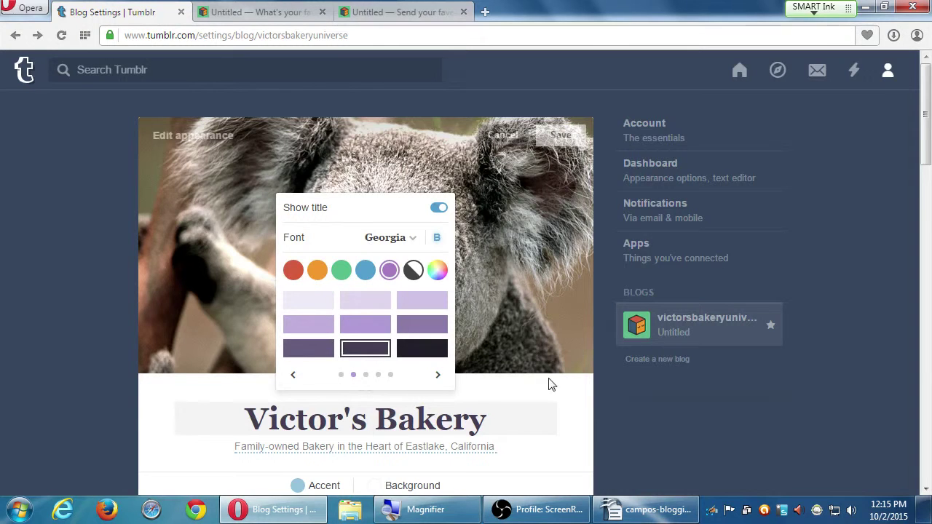
left_click(657, 424)
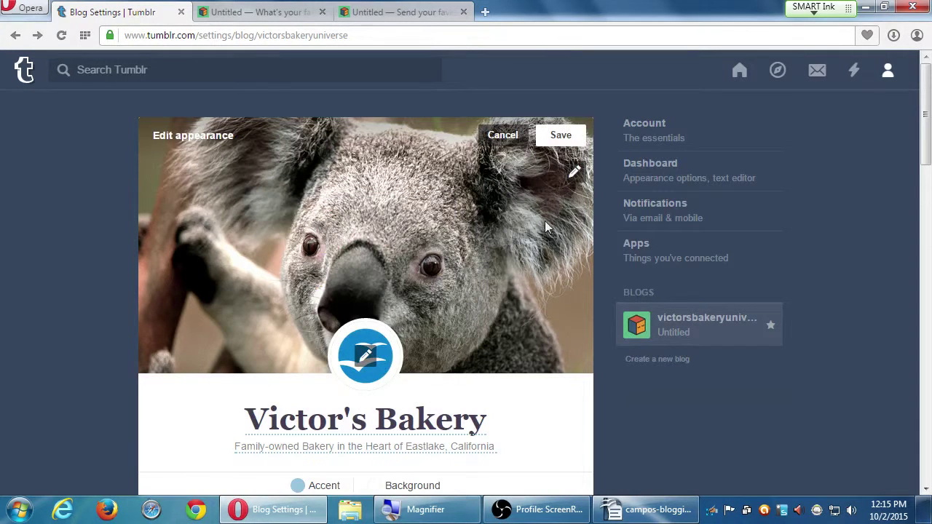
Reposition the koala header image so more of the lower part of the photo shows, and save the blog's appearance.
left_click(576, 175)
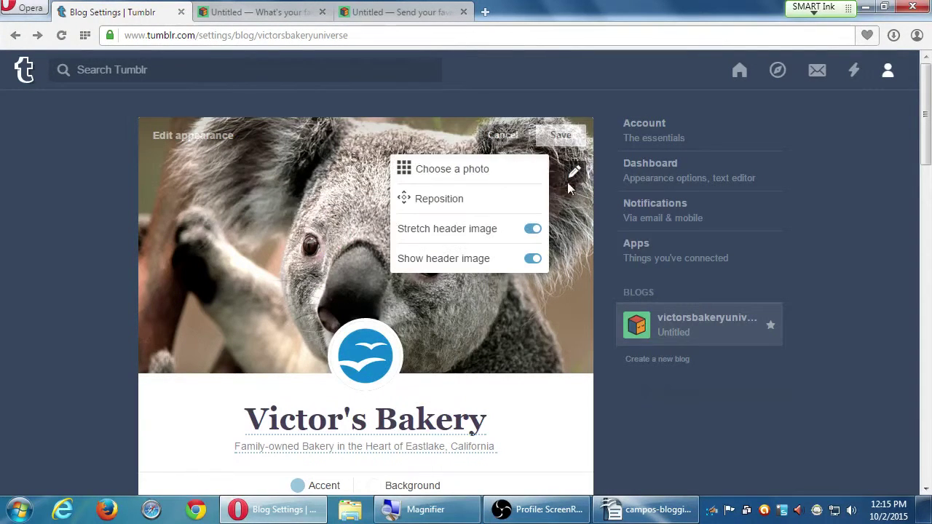
left_click(399, 198)
left_click_drag(289, 243, 354, 251)
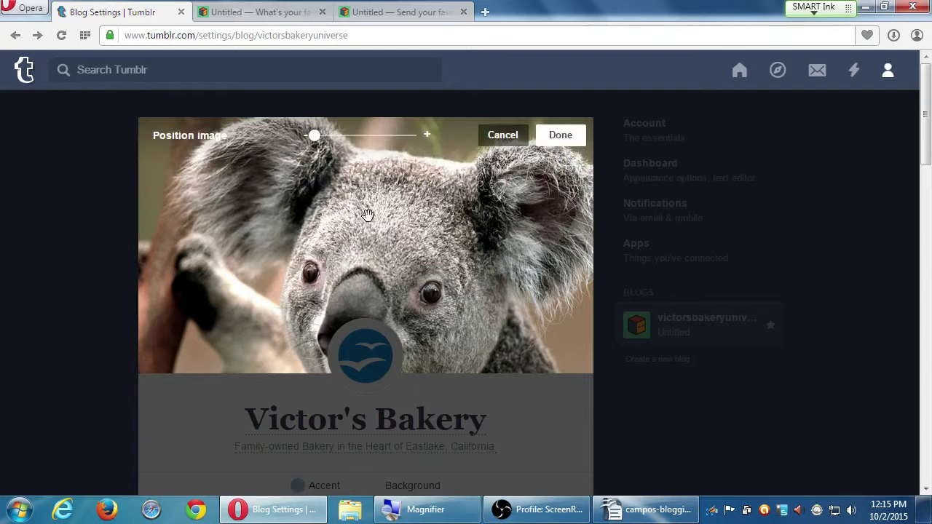
left_click_drag(369, 216, 404, 181)
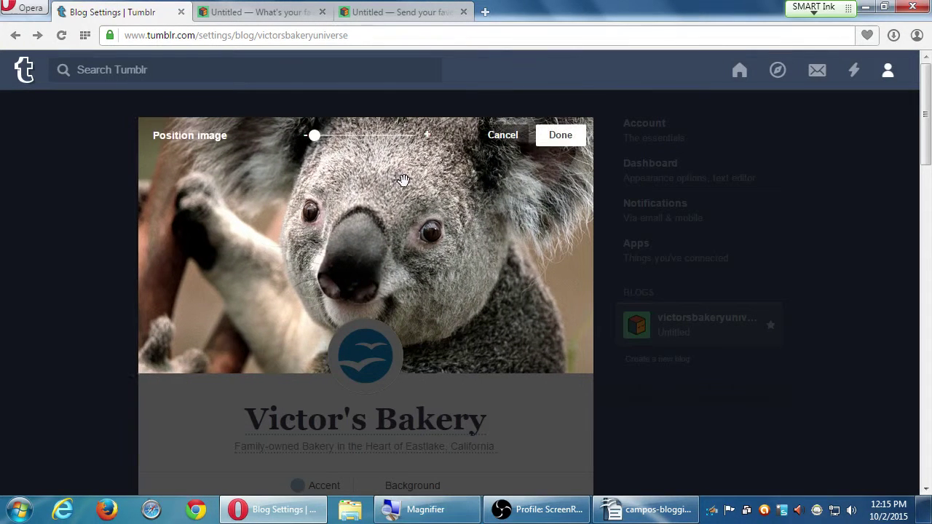
left_click(572, 137)
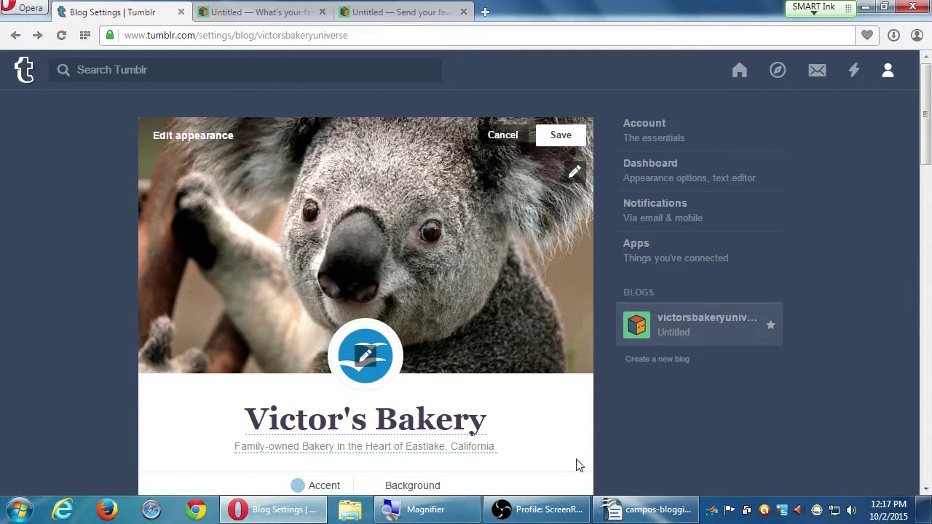
left_click(566, 138)
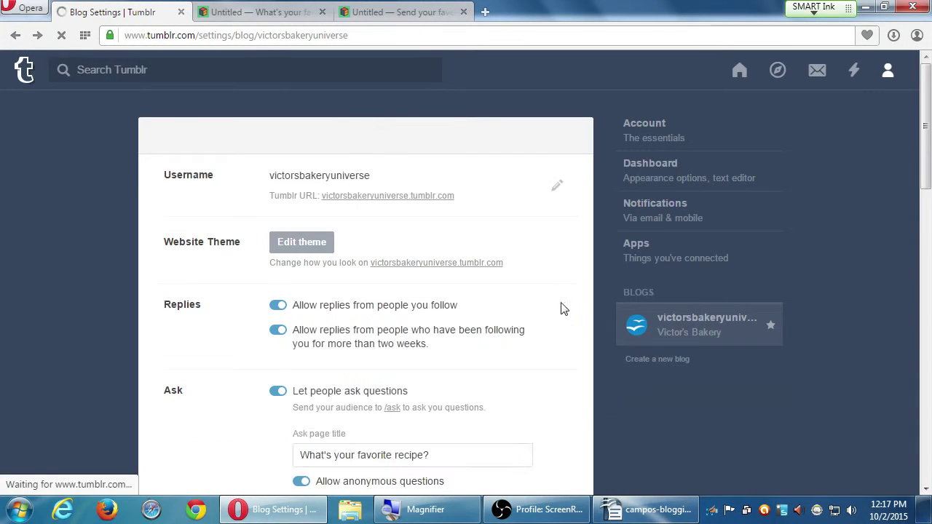
Edit the appearance again to use Jellyfish.jpg from Sample Pictures as the header image, and save it.
left_click(557, 137)
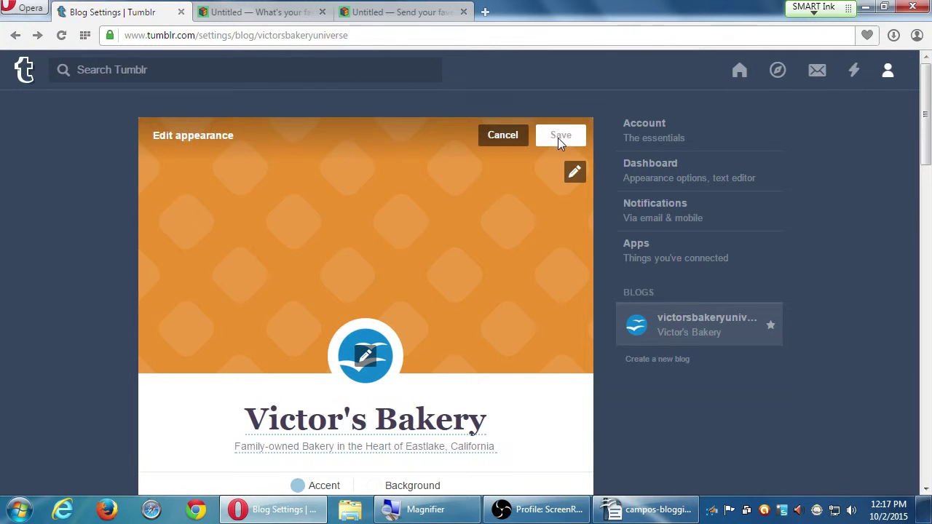
left_click(575, 174)
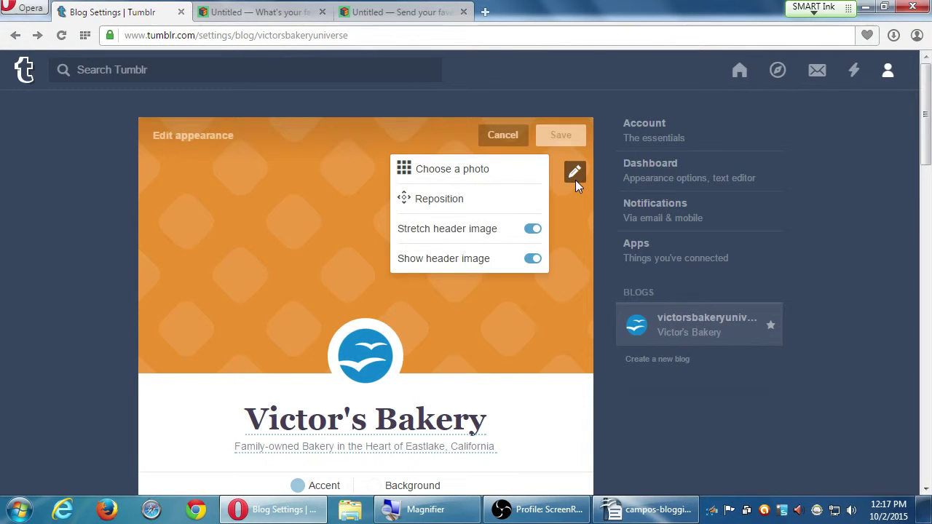
left_click(496, 178)
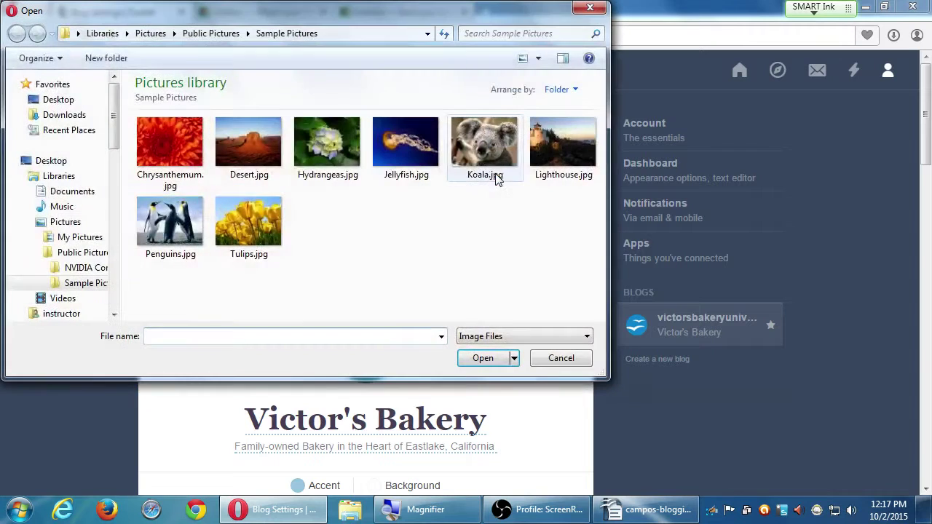
double_click(413, 148)
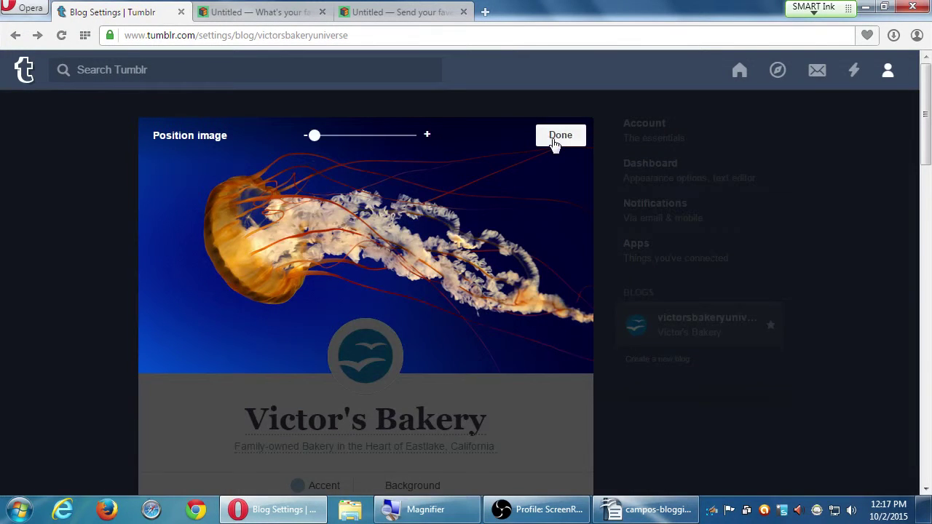
left_click(555, 142)
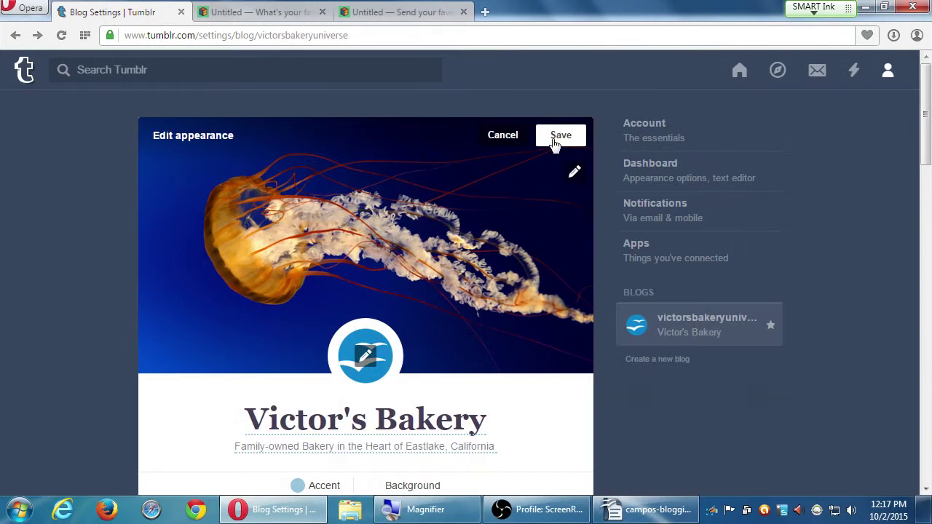
left_click(558, 138)
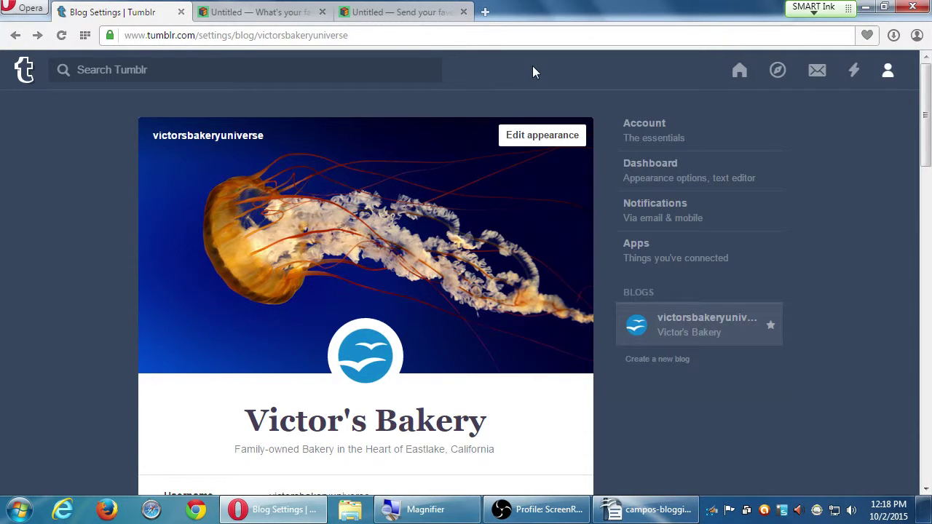
View the account settings, and return to the blog settings and reload them to review the saved appearance.
left_click(641, 147)
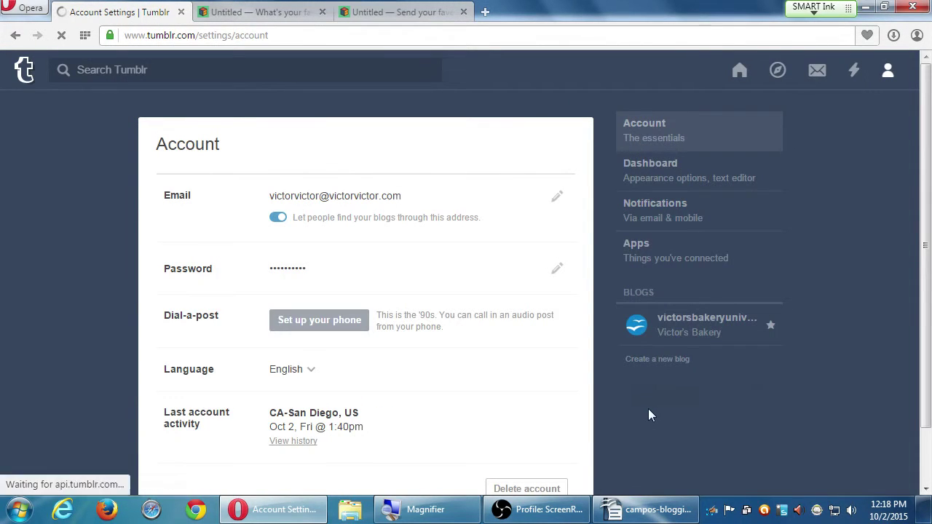
scroll(648, 408, "down", 1)
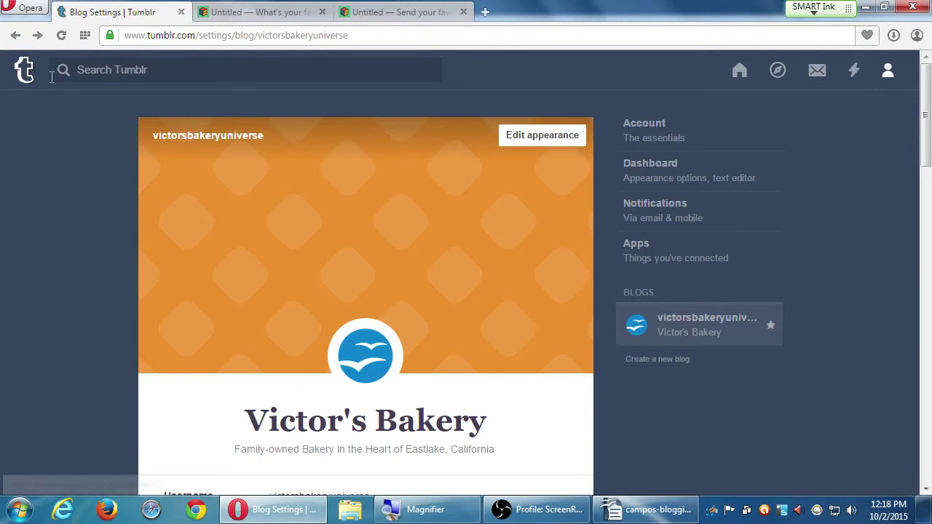
left_click(61, 37)
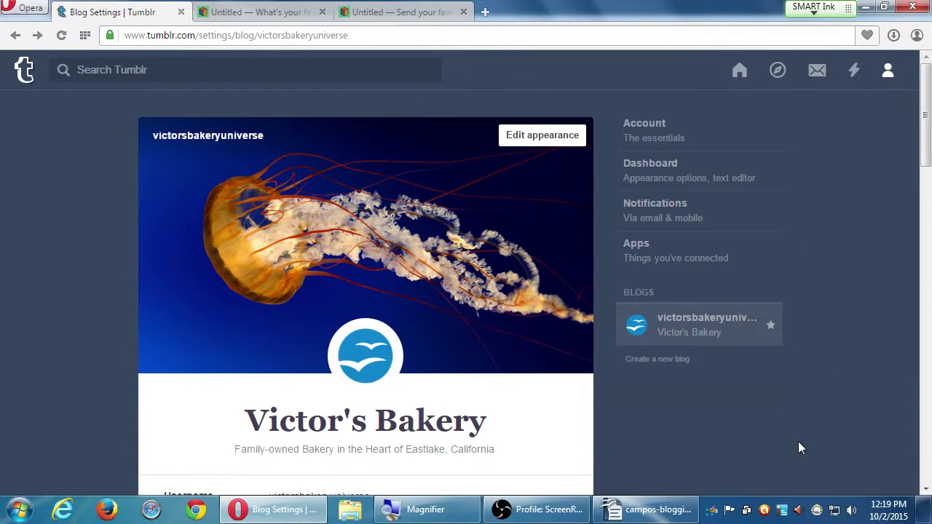
left_click_drag(925, 155, 895, 117)
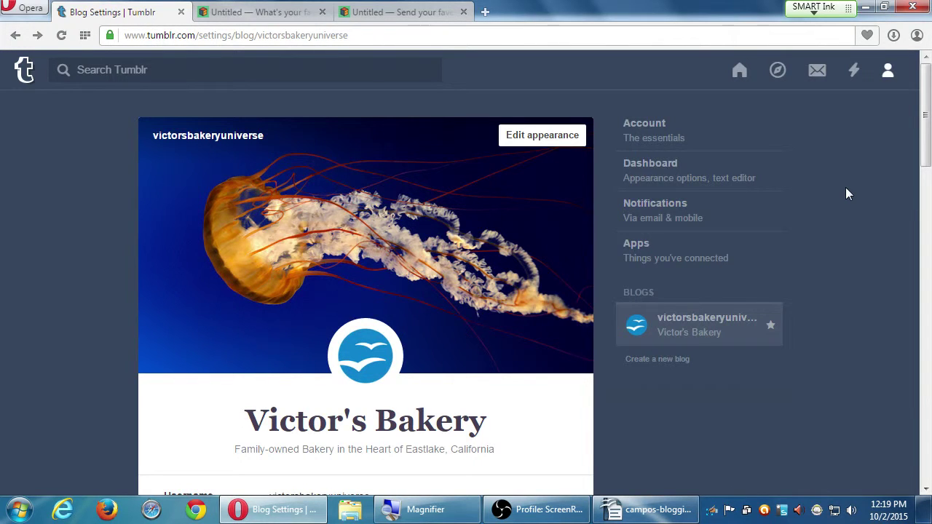
scroll(753, 371, "down", 3)
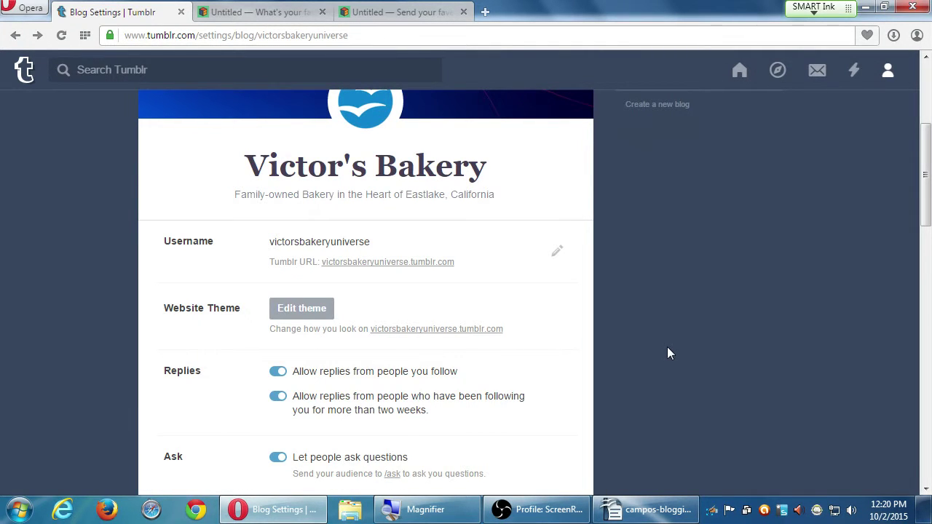
scroll(667, 353, "up", 3)
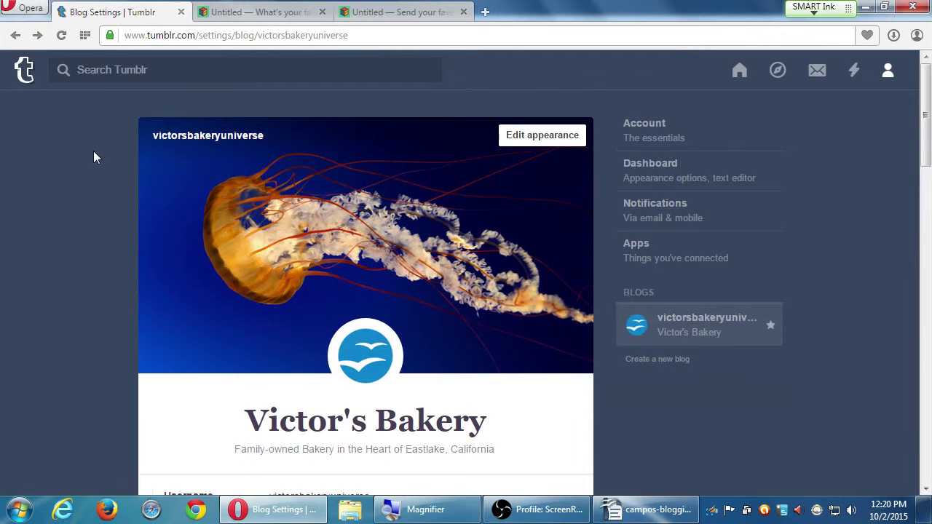
Open tmagazine.tumblr.com in a new tab and look through its posts and site menu as an example theme.
left_click(485, 12)
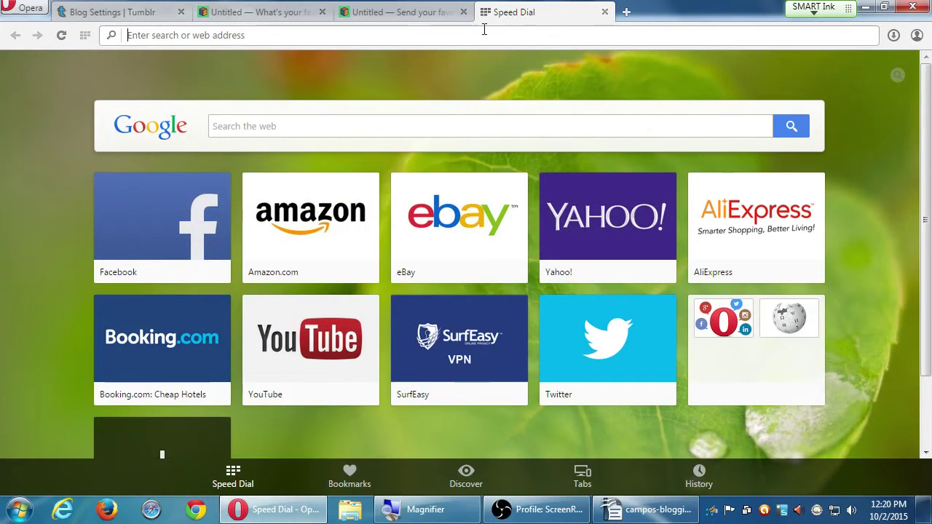
type("tm")
key("Return")
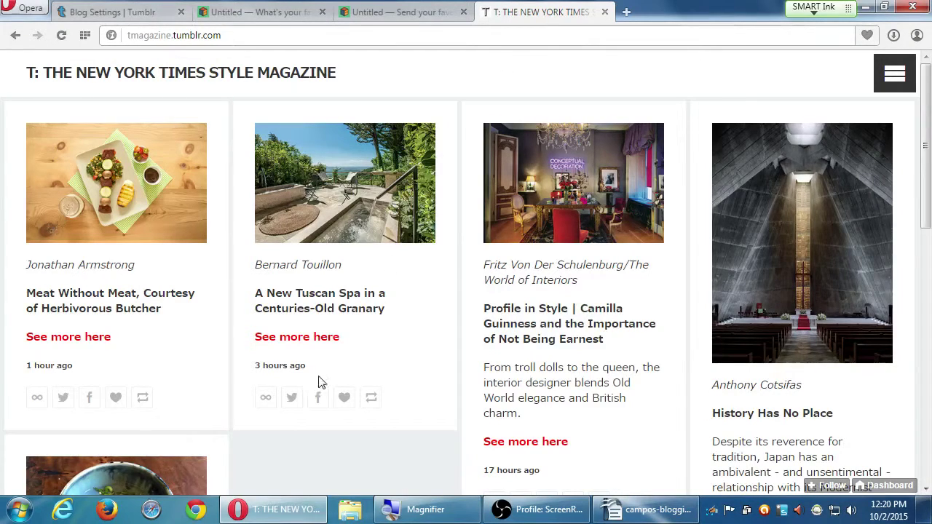
scroll(179, 365, "down", 10)
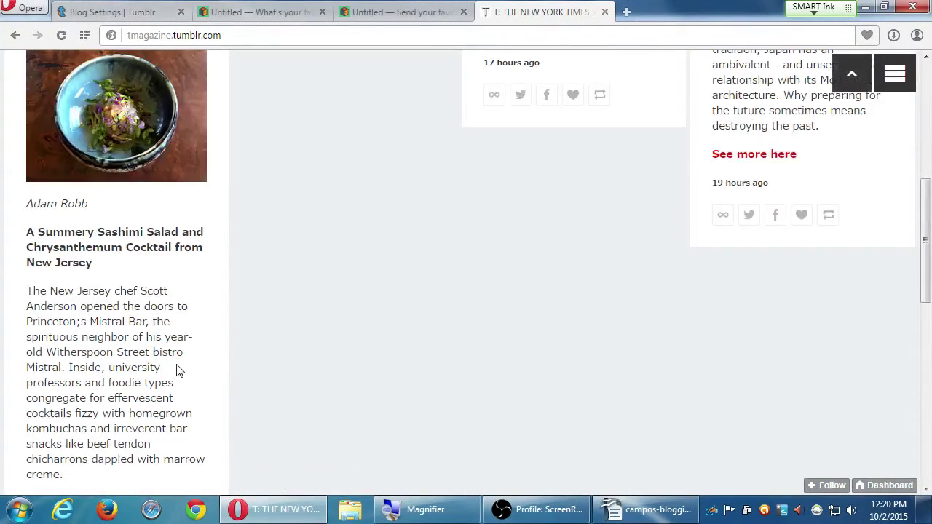
scroll(176, 366, "down", 8)
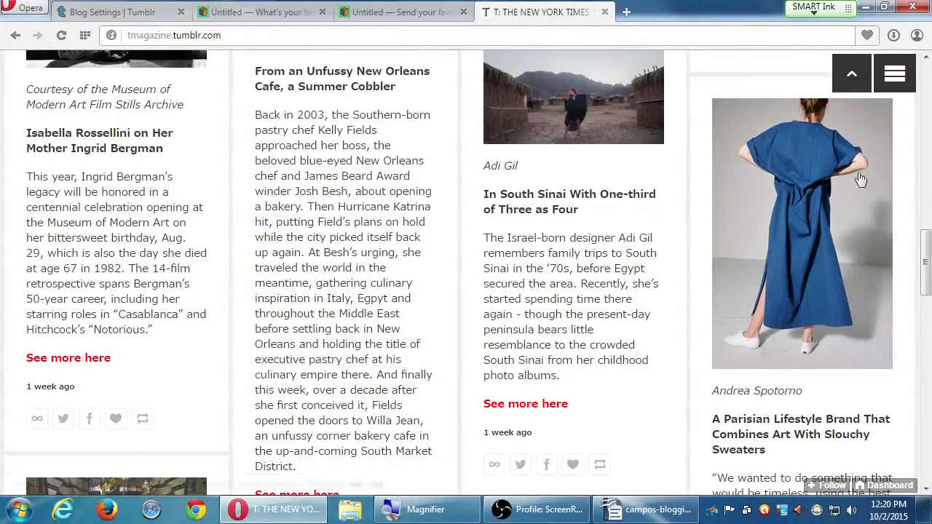
left_click(896, 76)
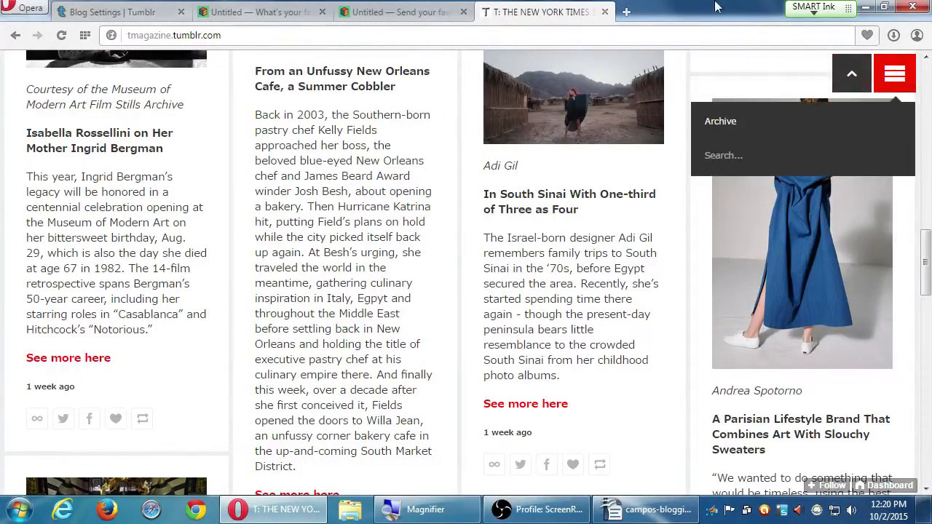
Open the Rolling Stone blog at rollingstone.tumblr.com in the same tab to view its layout.
left_click(288, 34)
type("r")
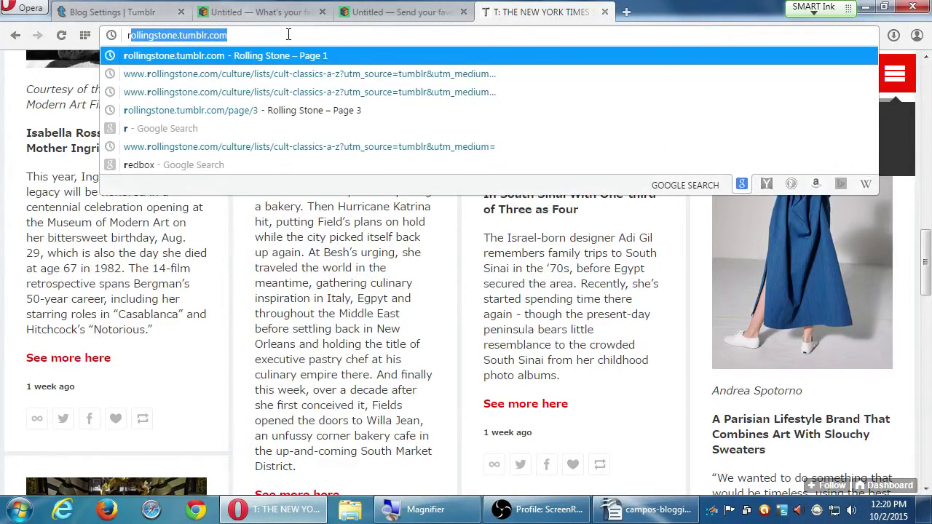
key("Return")
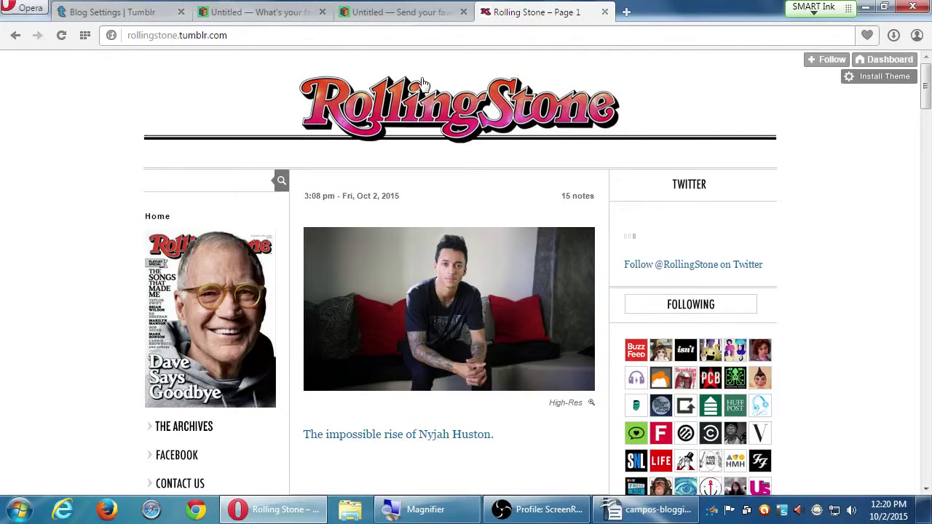
Magnify the screen around the blog address, and open awesomepeoplehangingouttogether.tumblr.com in its place.
key("super+plus")
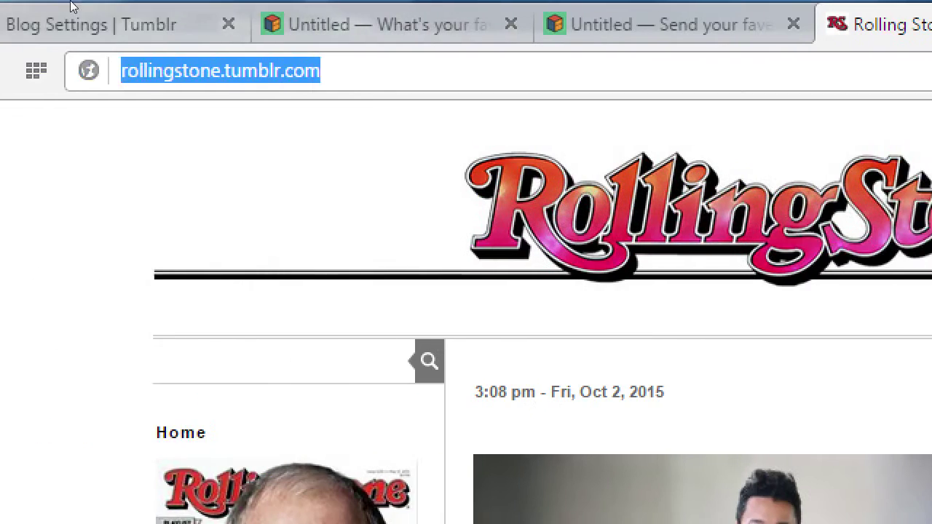
type("aw")
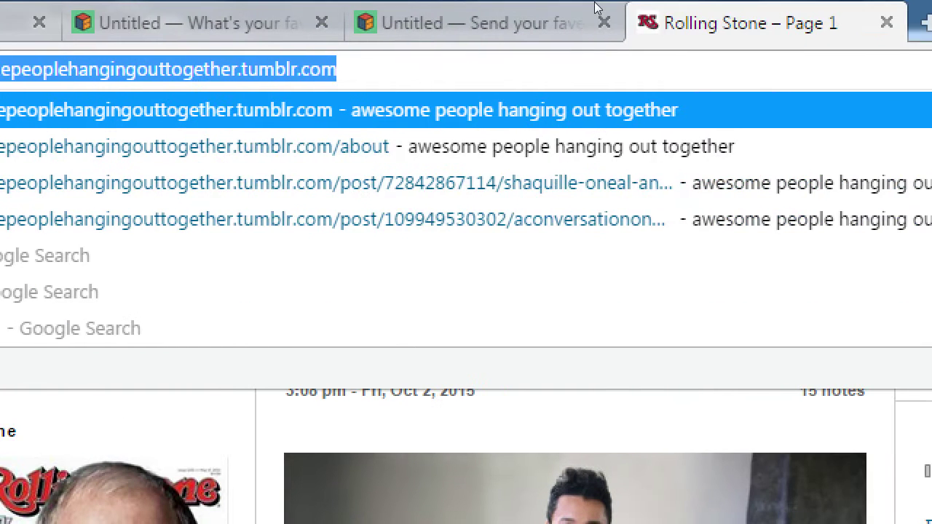
key("Return")
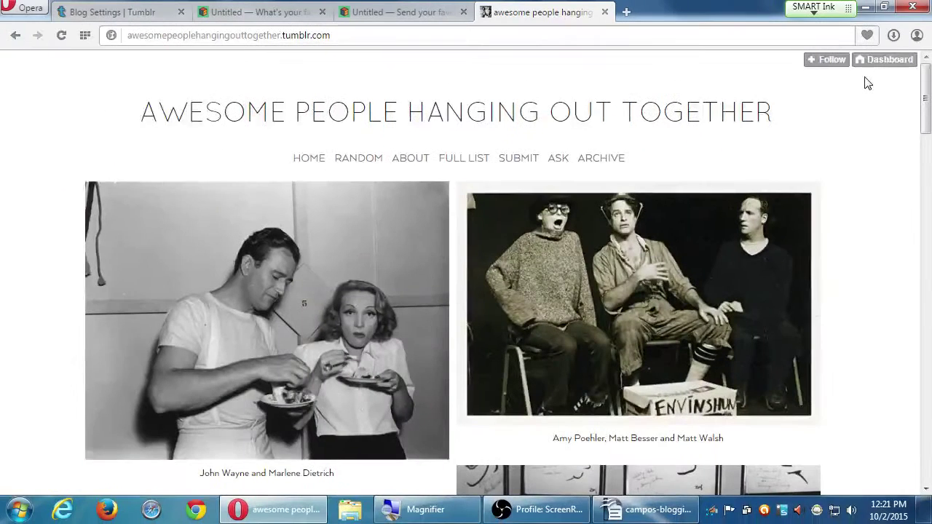
Open entertainmentweekly.tumblr.com in place of the current blog to view its layout.
left_click(369, 77)
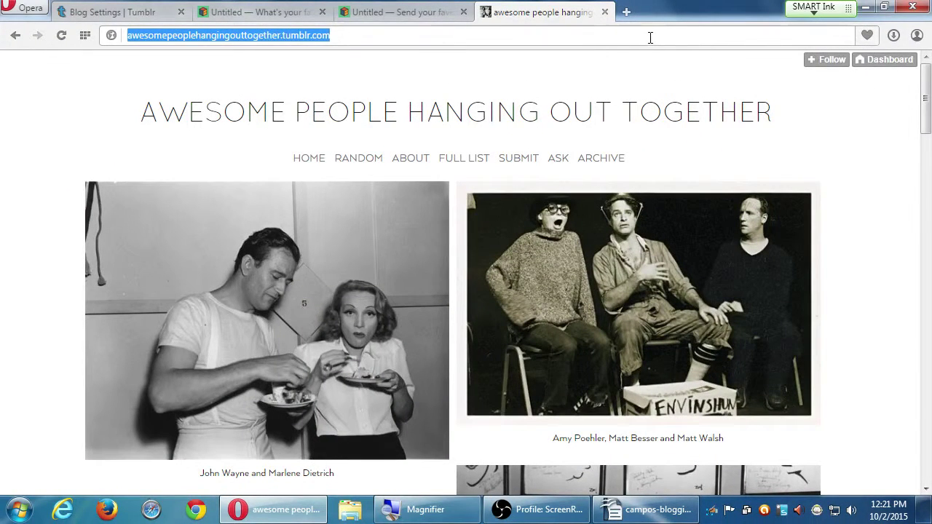
type("entertainmentweekly")
key("Return")
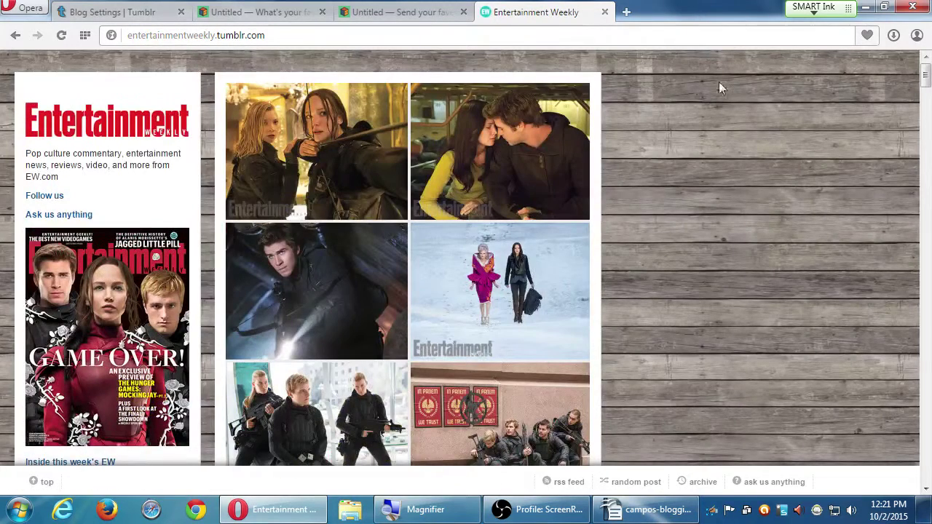
Return to the Rolling Stone blog, and open the page of its installable theme to review the features and the designer's other themes.
left_click(721, 32)
type("ro")
key("Return")
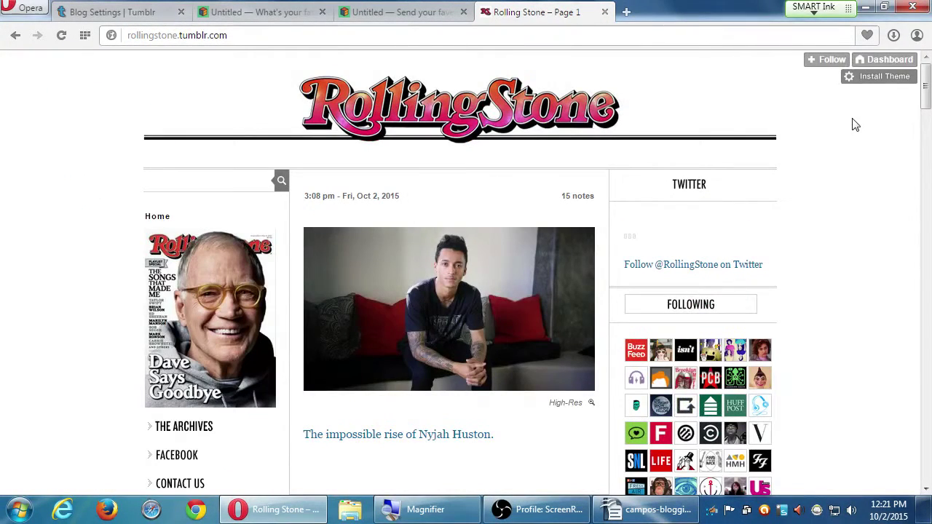
left_click(865, 77)
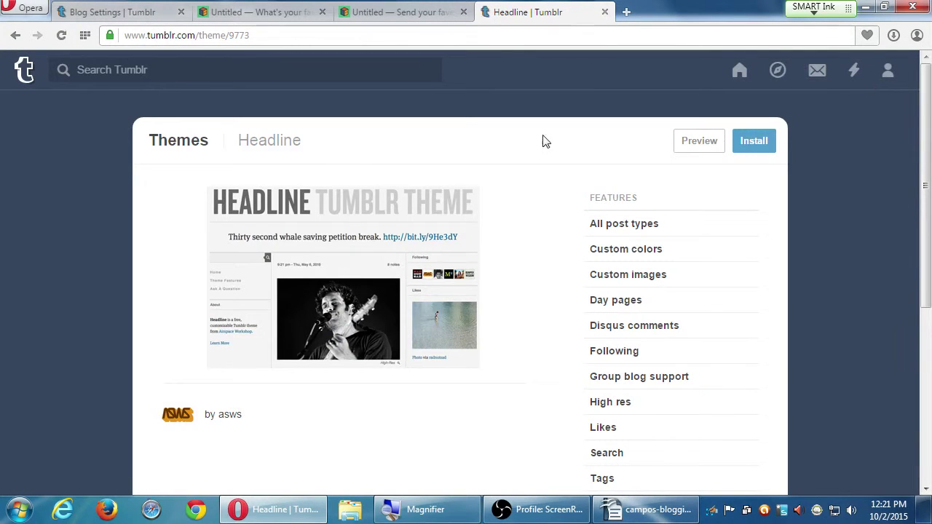
scroll(404, 135, "down", 1)
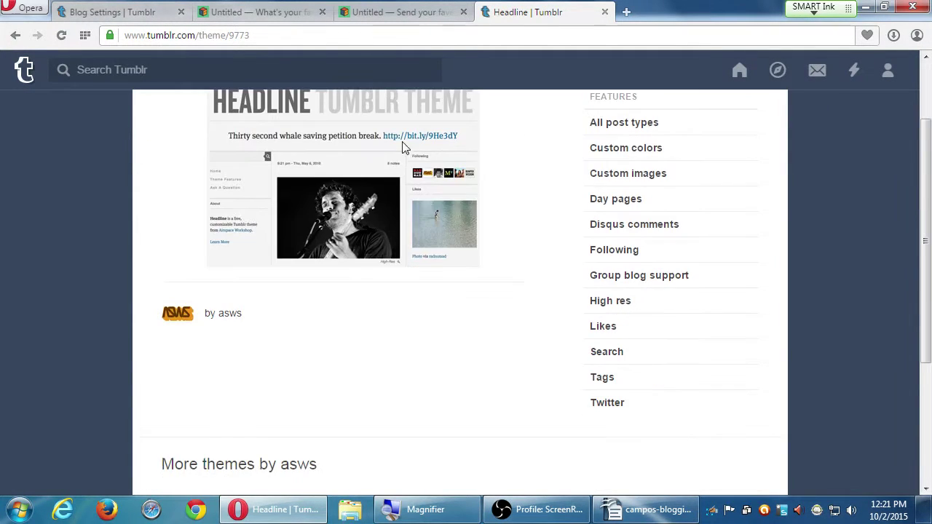
scroll(284, 252, "down", 2)
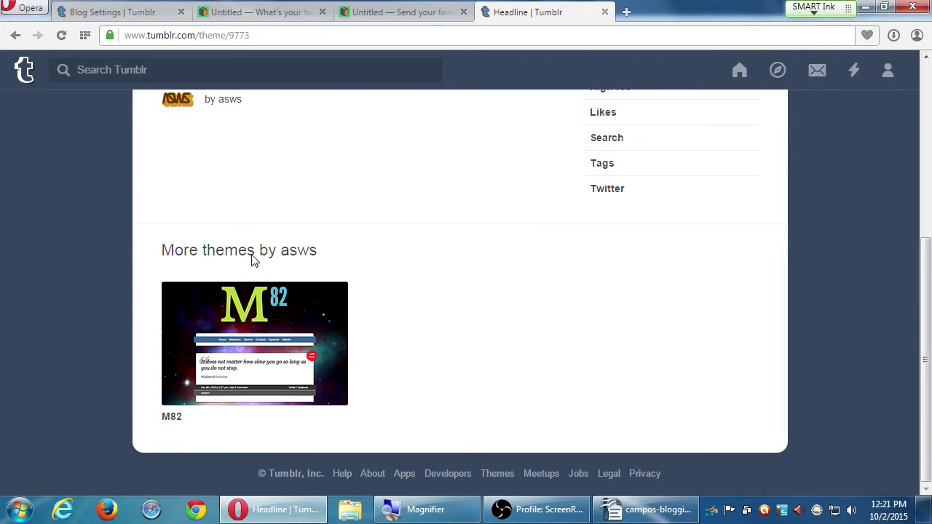
scroll(252, 258, "up", 3)
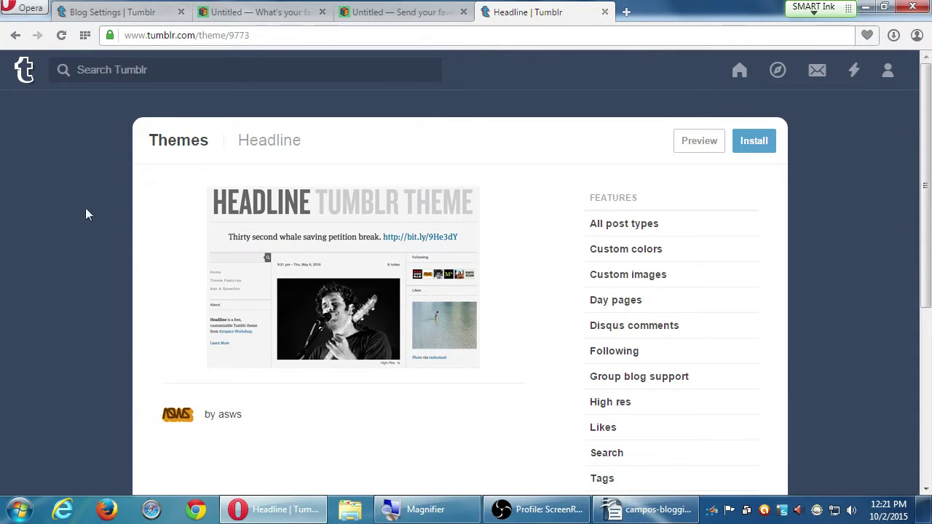
Try to install the Headline theme, and close the customization page that opens.
left_click(754, 142)
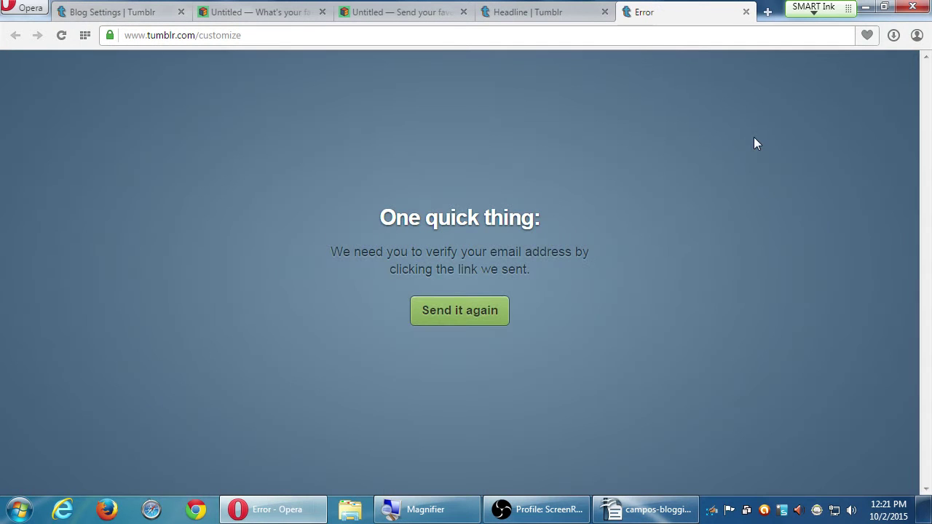
left_click_drag(379, 218, 494, 268)
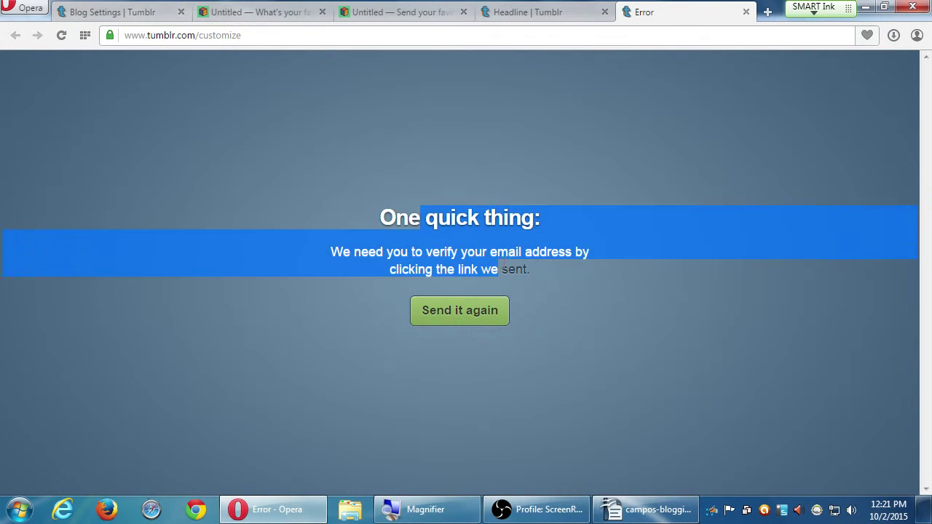
left_click(523, 261)
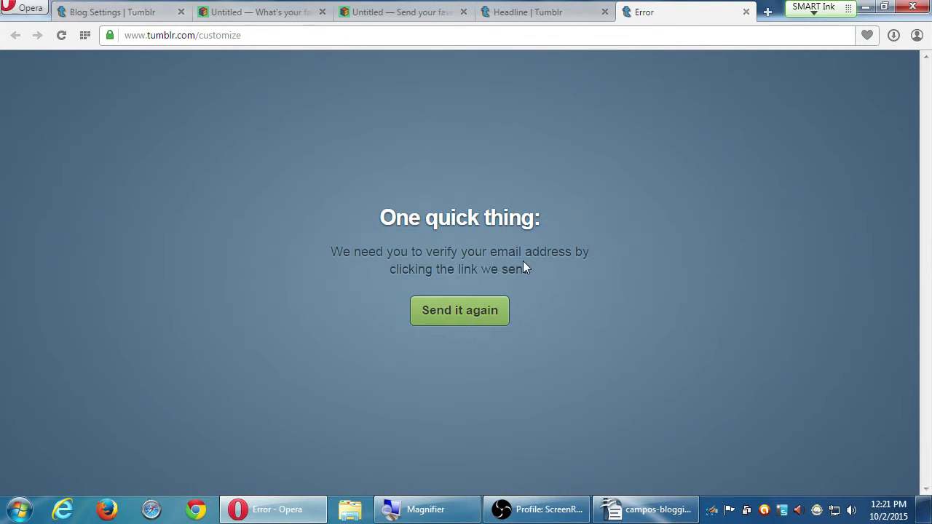
left_click(746, 12)
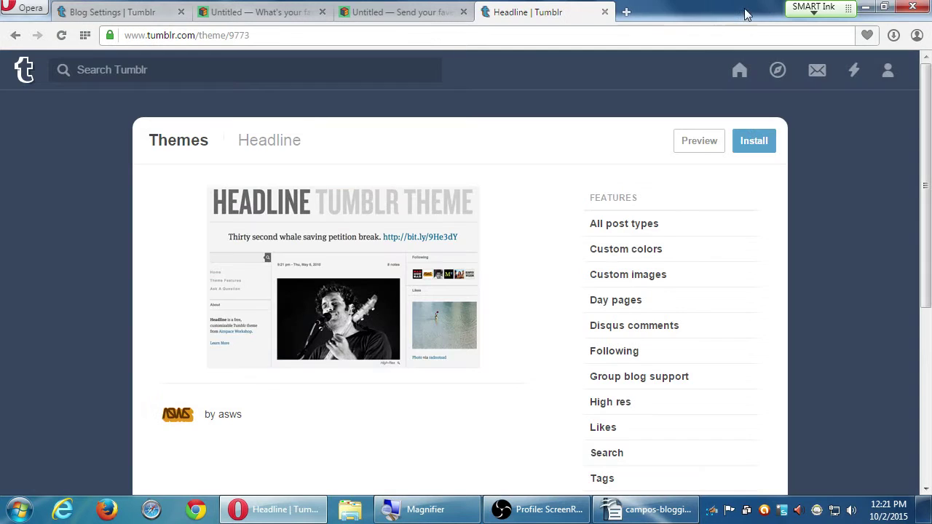
Search Tumblr for "cookies" and look at the first posts found.
left_click(212, 69)
type("cookies")
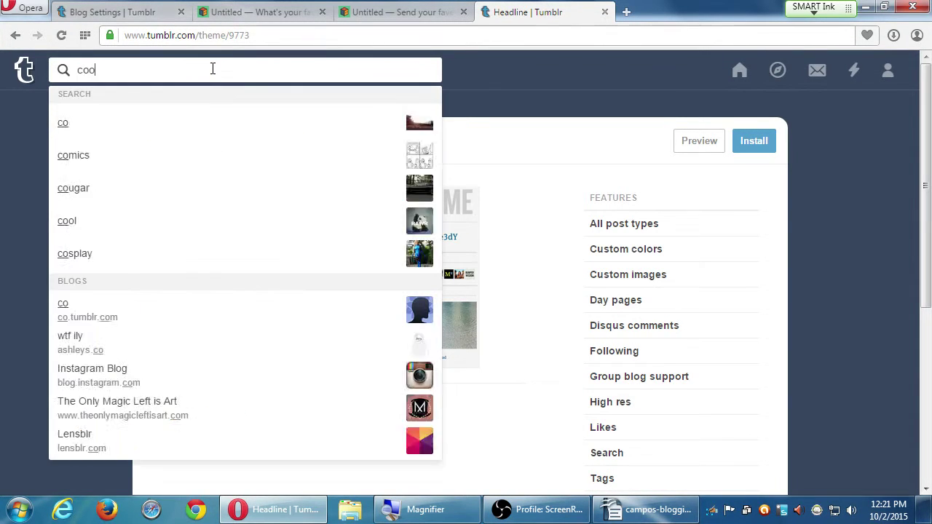
key("Return")
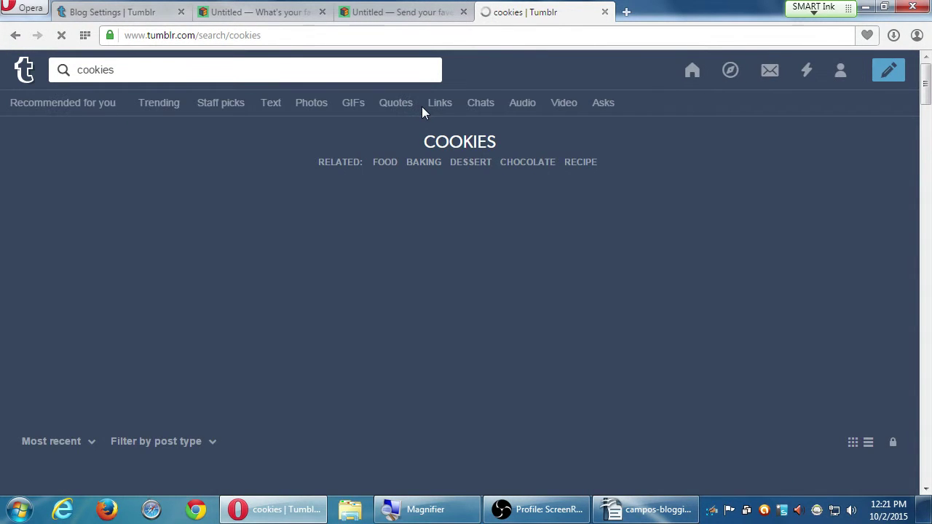
scroll(427, 168, "down", 4)
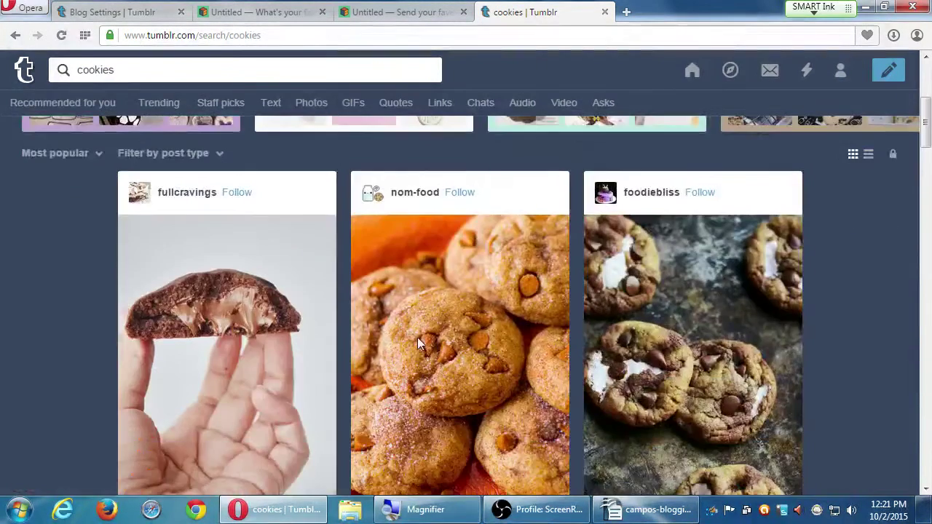
Open the nom-food blog from the search results on its own page and look through its posts and layout.
left_click(422, 194)
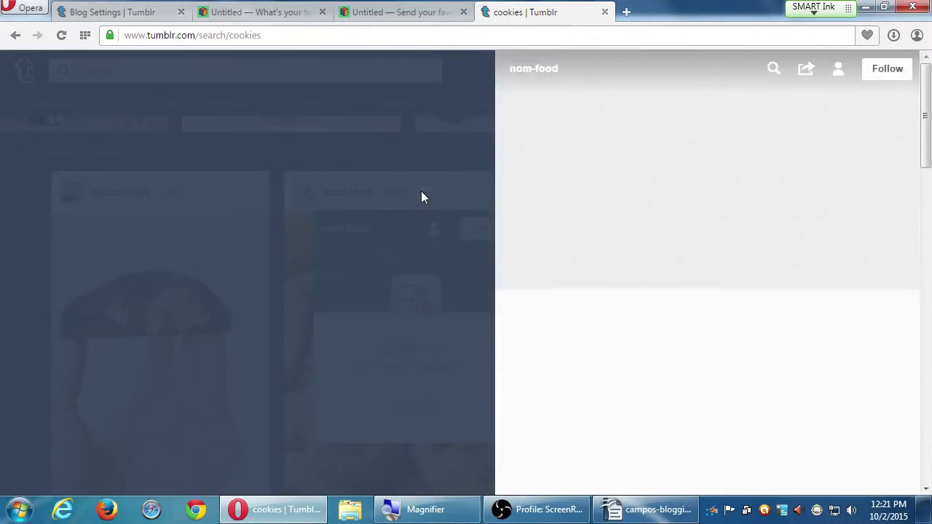
left_click(534, 77)
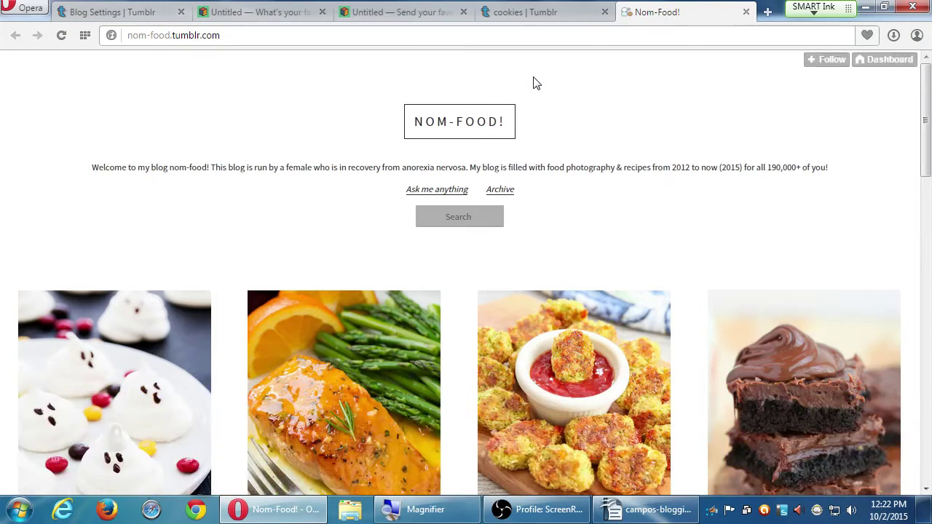
scroll(600, 139, "down", 10)
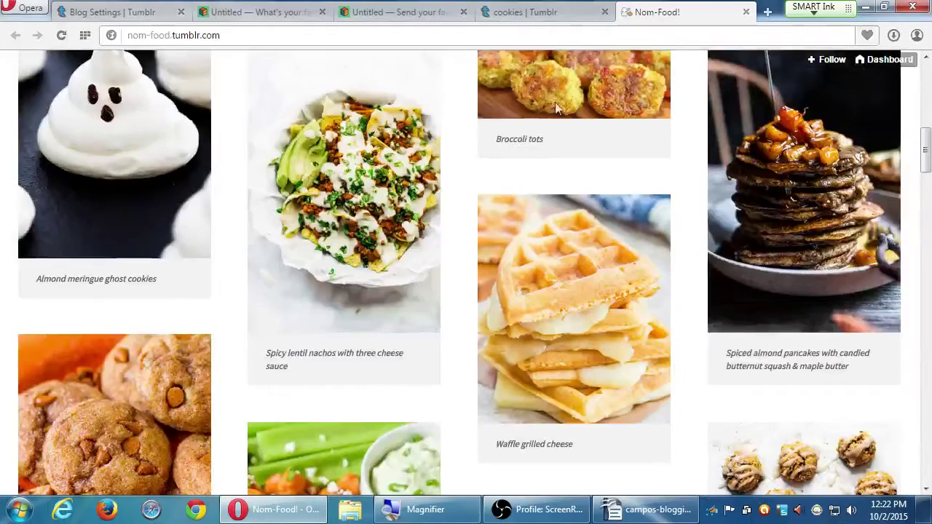
scroll(557, 197, "down", 4)
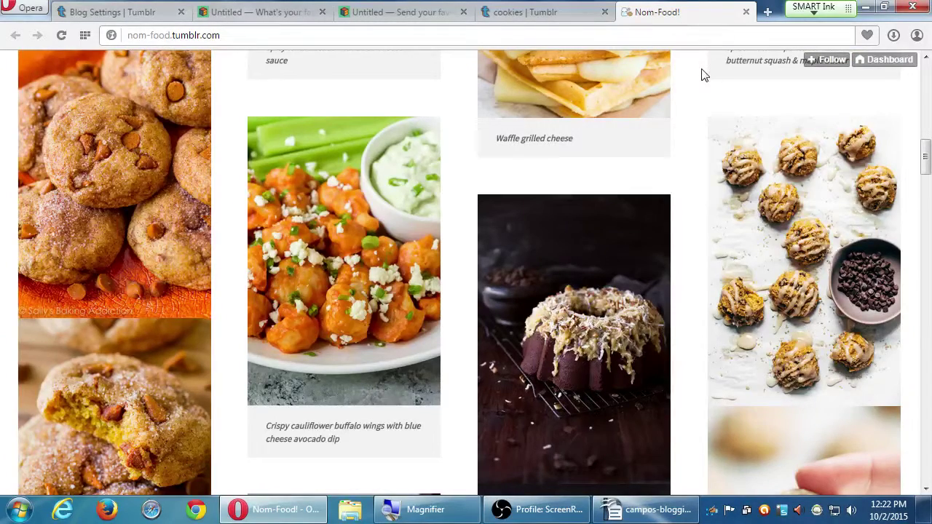
Close the nom-food blog and its preview, and look further through the cookies search results for another food blog.
key("ctrl+w")
left_click(385, 205)
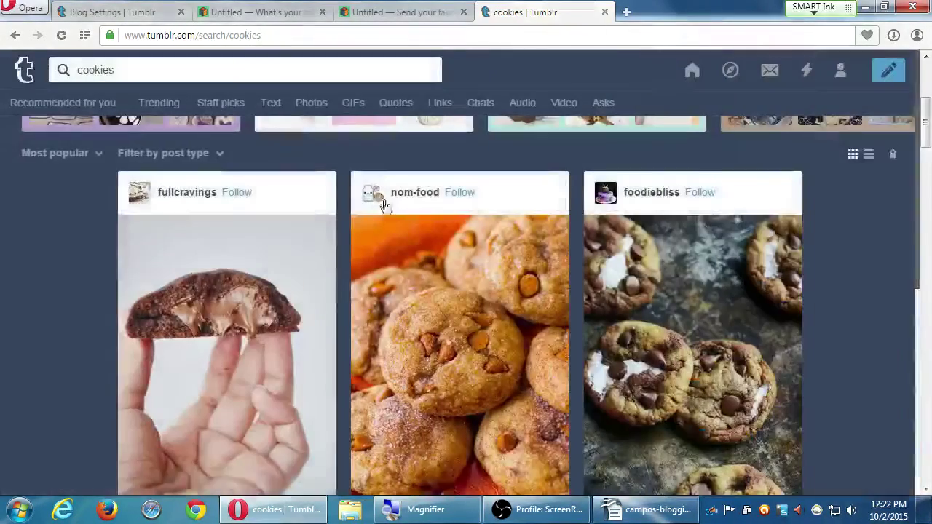
scroll(402, 285, "down", 5)
scroll(400, 285, "down", 5)
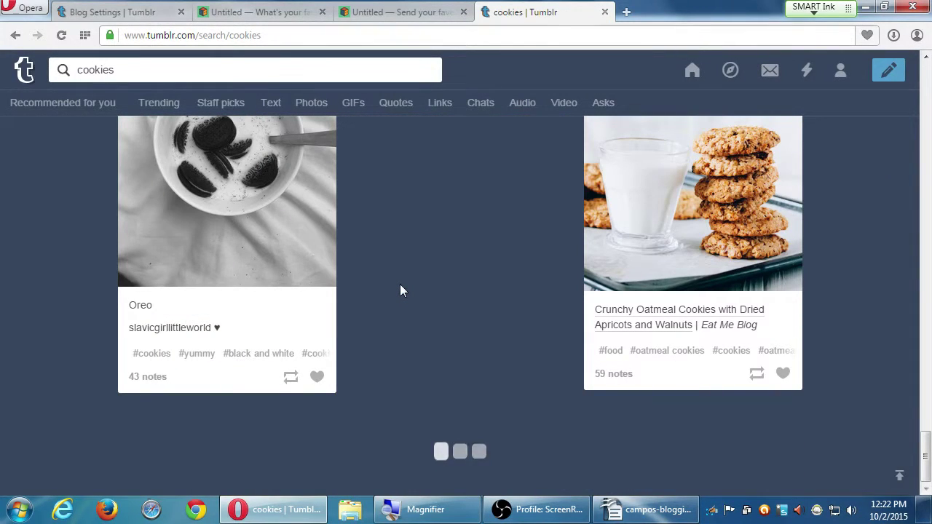
scroll(400, 286, "down", 3)
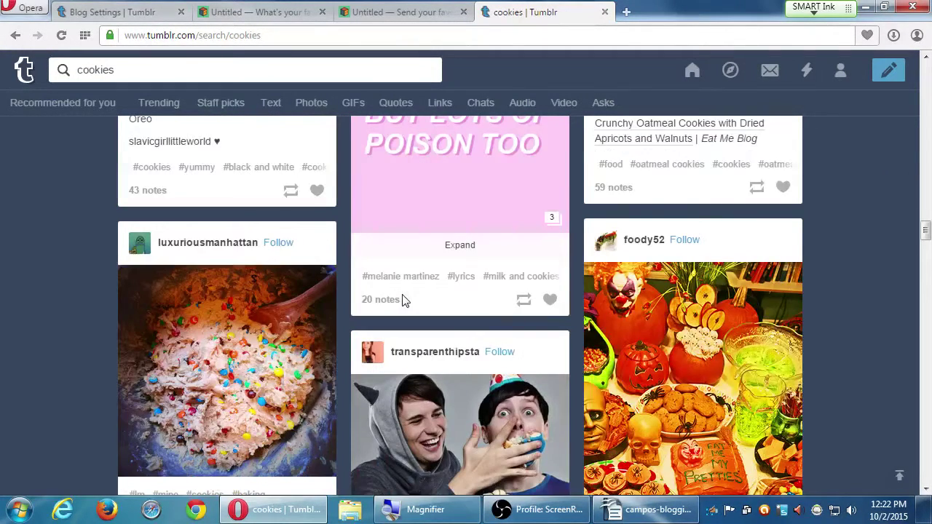
scroll(403, 295, "down", 2)
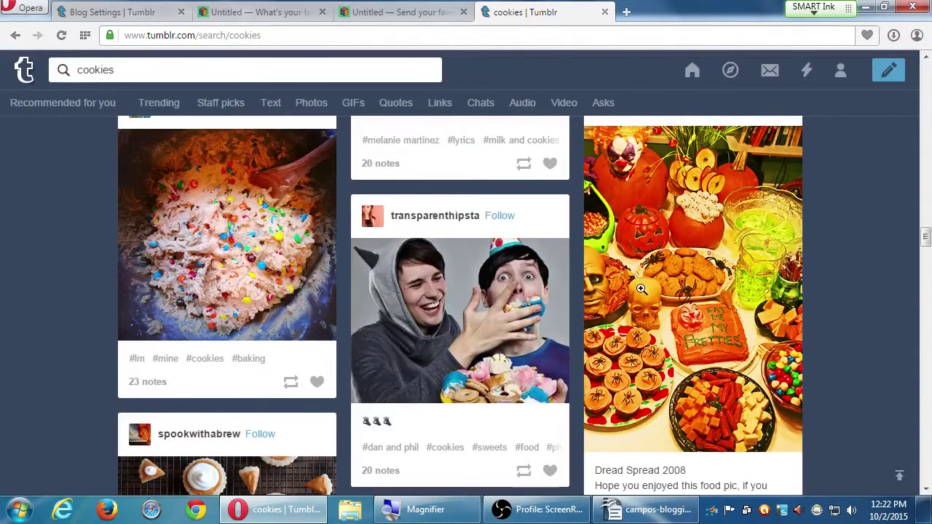
scroll(652, 321, "up", 1)
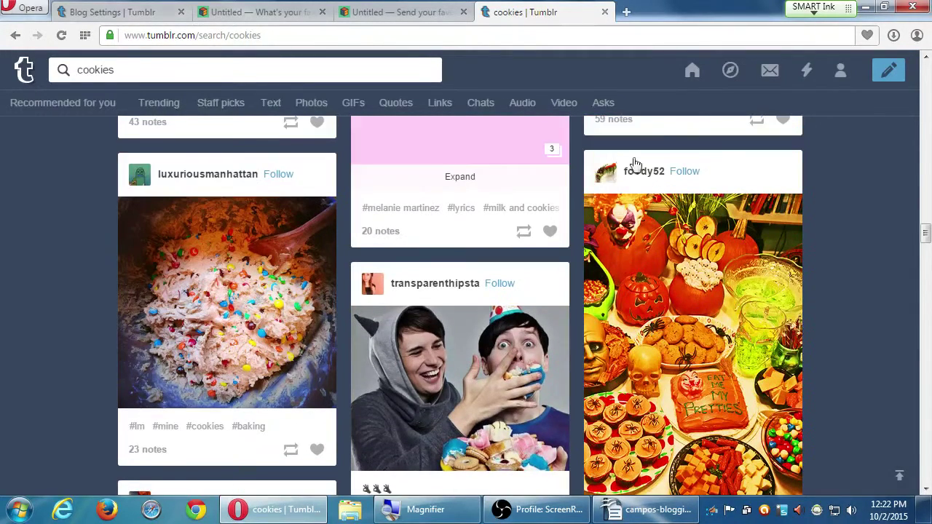
Open the full foody52 blog from its search-result post and look through its header, layout and food posts.
left_click(640, 172)
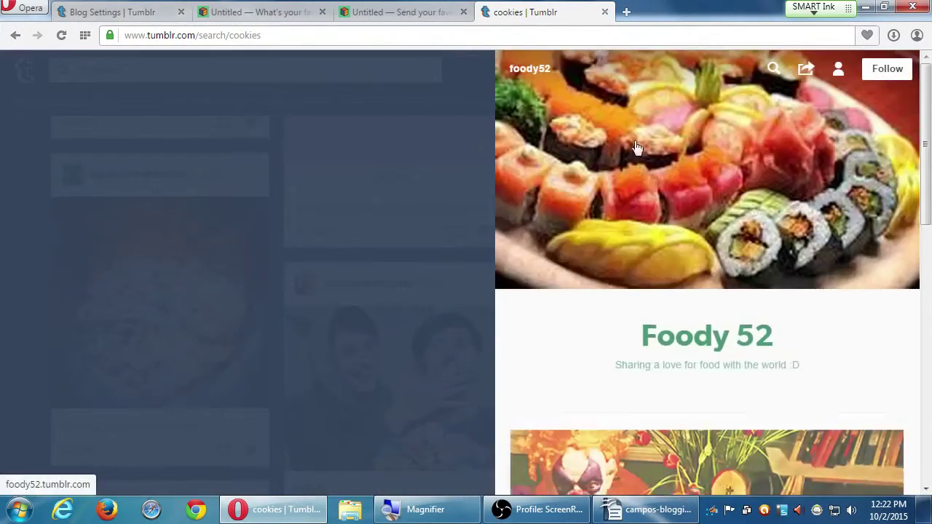
left_click(530, 73)
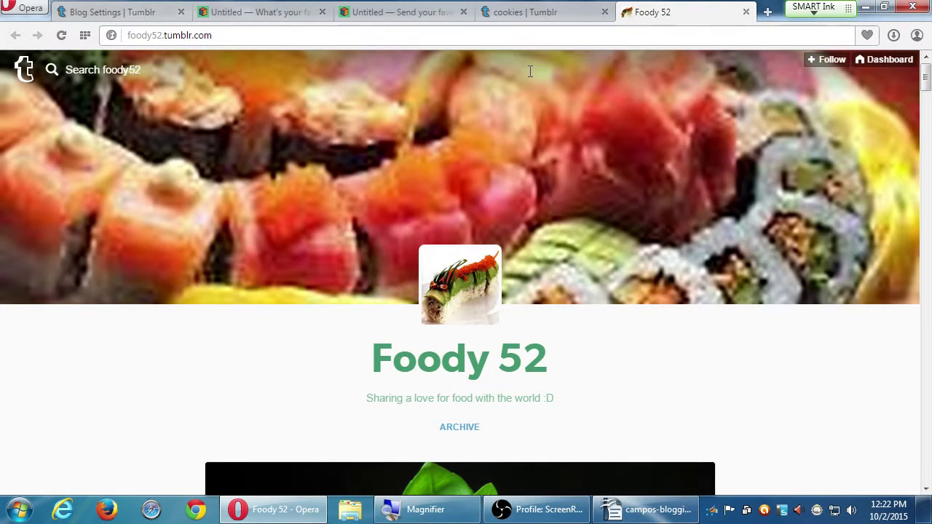
scroll(824, 340, "down", 5)
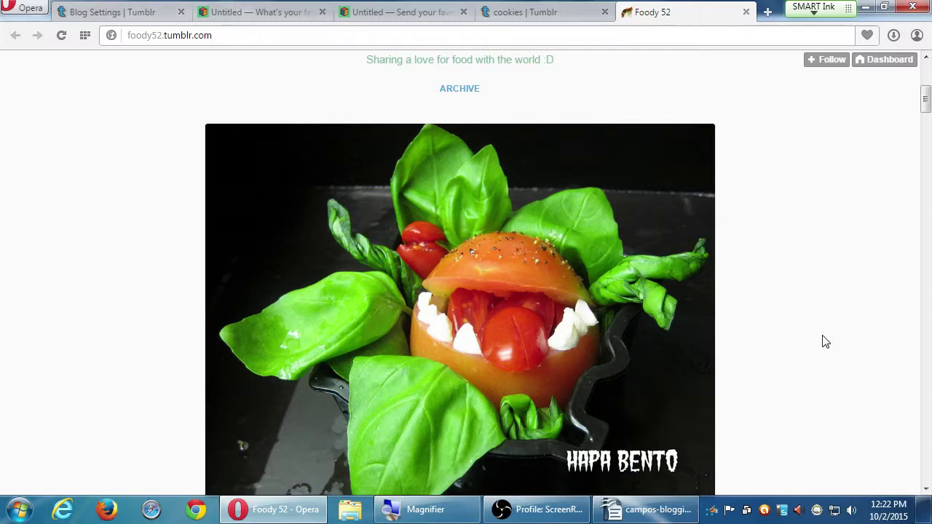
scroll(824, 341, "down", 5)
scroll(824, 339, "down", 3)
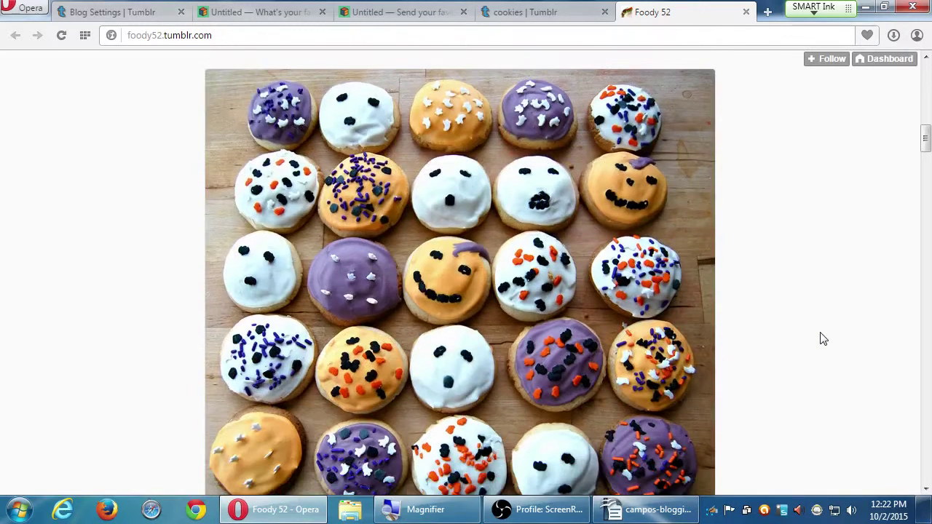
scroll(824, 339, "down", 6)
scroll(824, 340, "down", 3)
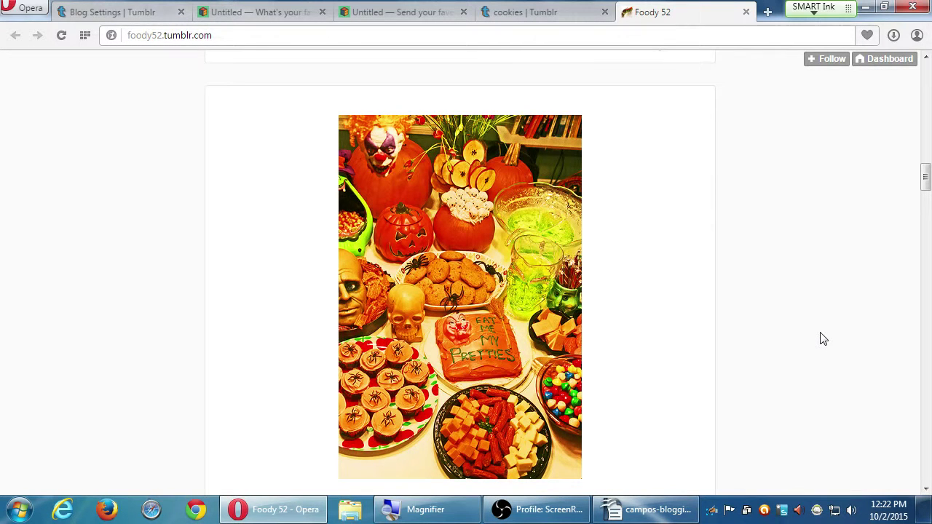
scroll(824, 339, "down", 15)
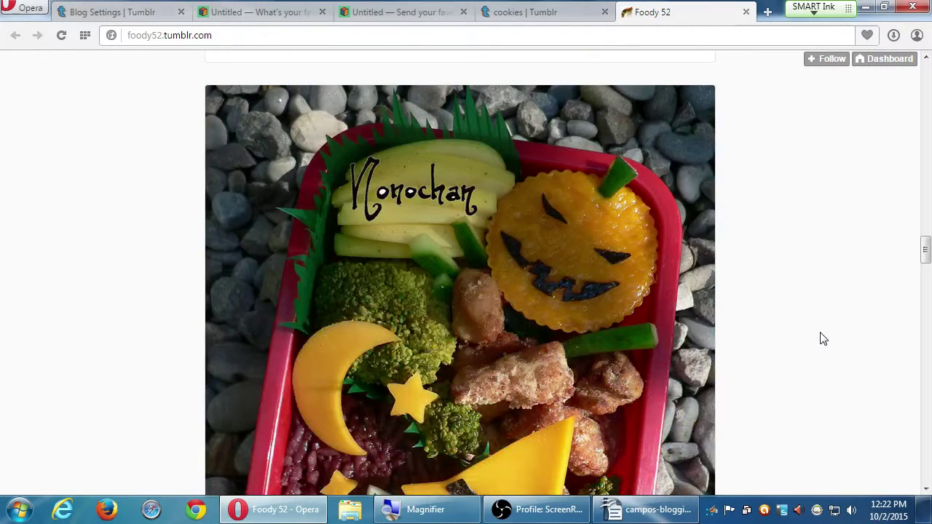
scroll(824, 340, "down", 5)
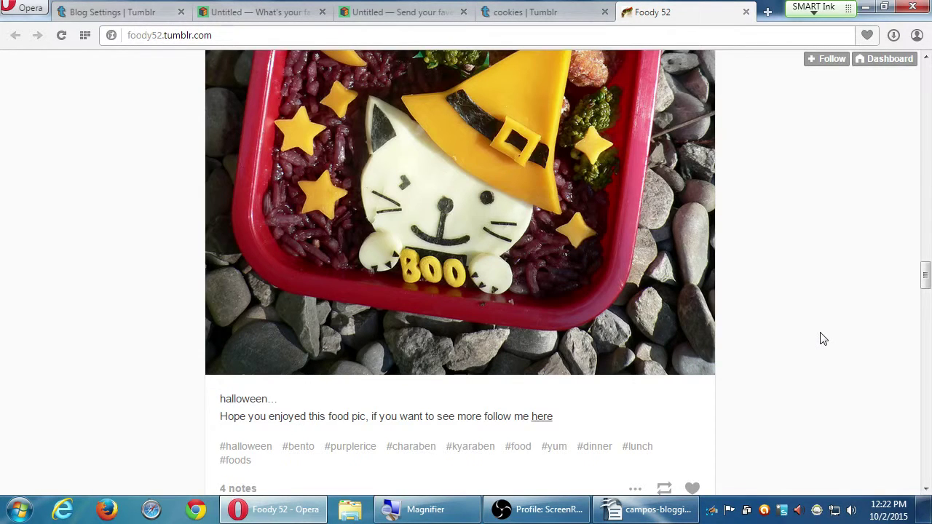
scroll(823, 339, "down", 5)
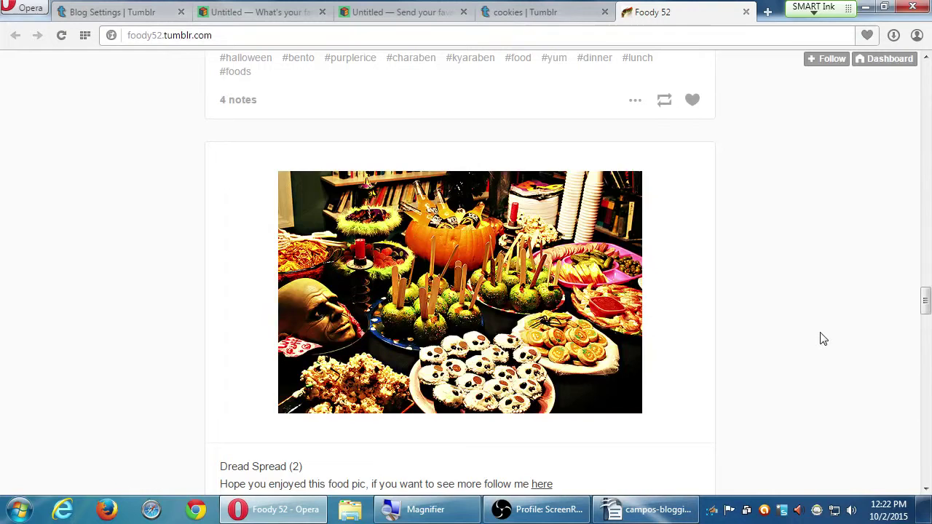
scroll(823, 338, "down", 5)
scroll(823, 338, "down", 1)
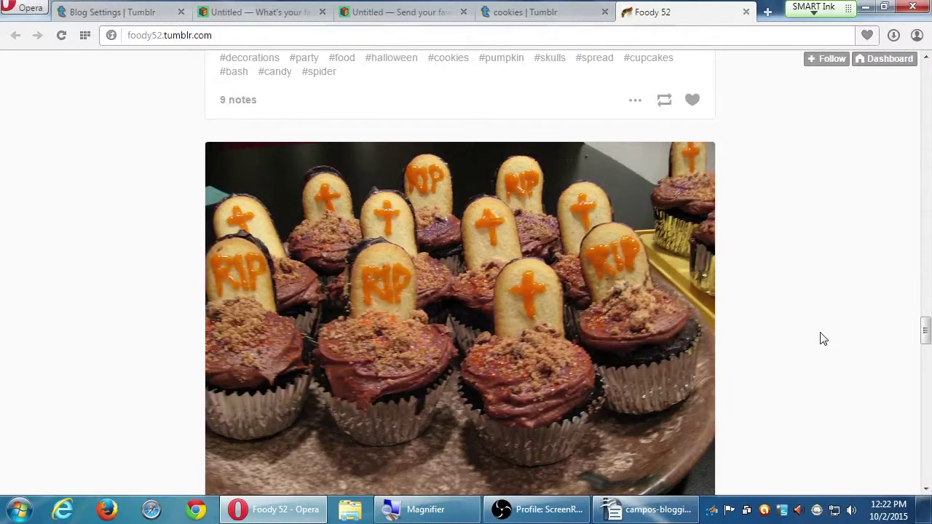
scroll(824, 338, "down", 2)
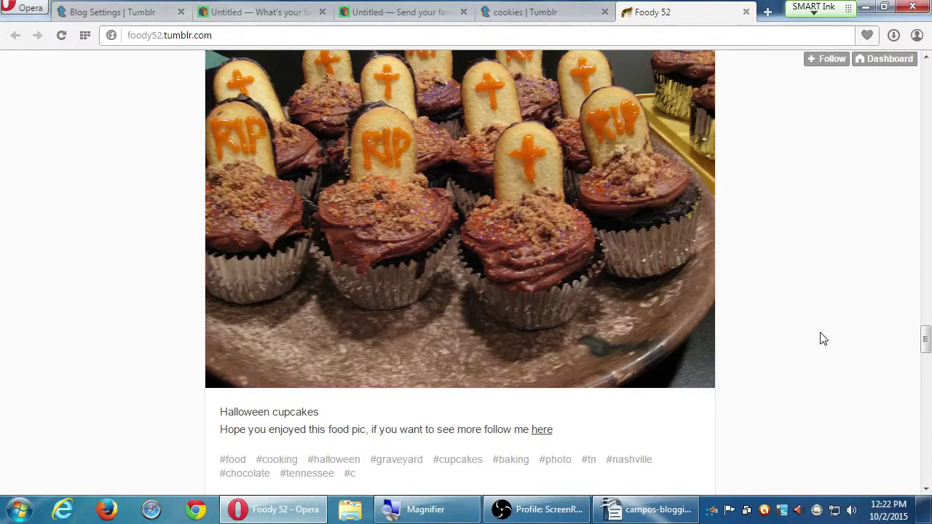
scroll(823, 339, "down", 7)
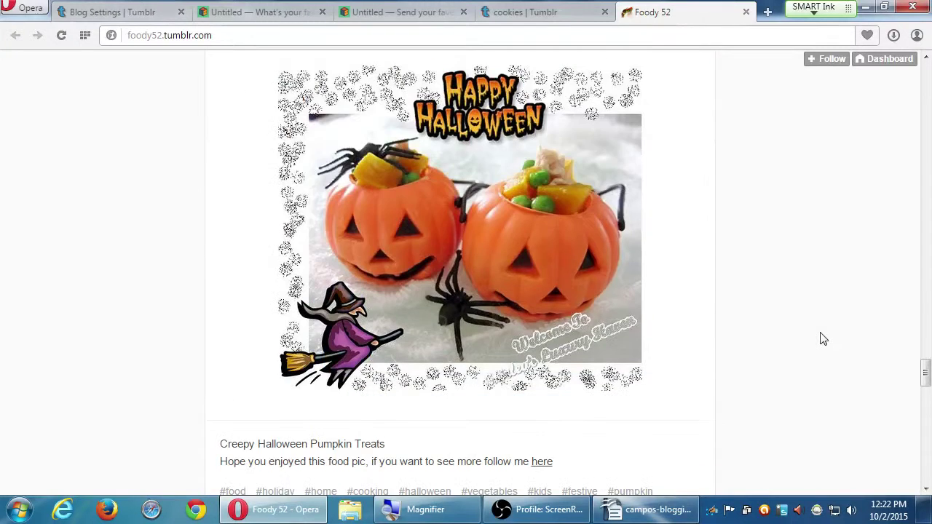
scroll(823, 338, "down", 12)
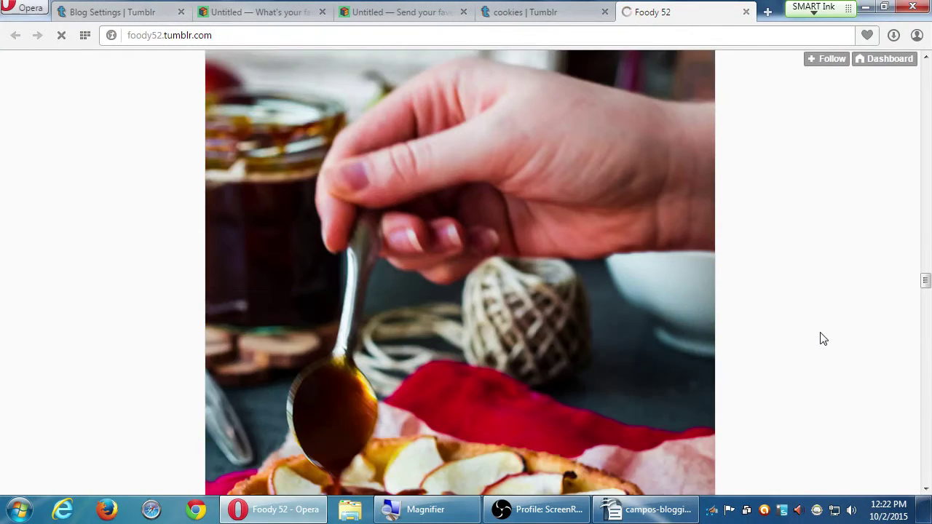
Look further through the foody52 blog's food photo posts, including the apple tart, Halloween cupcakes and Halloween burgers.
scroll(823, 339, "down", 3)
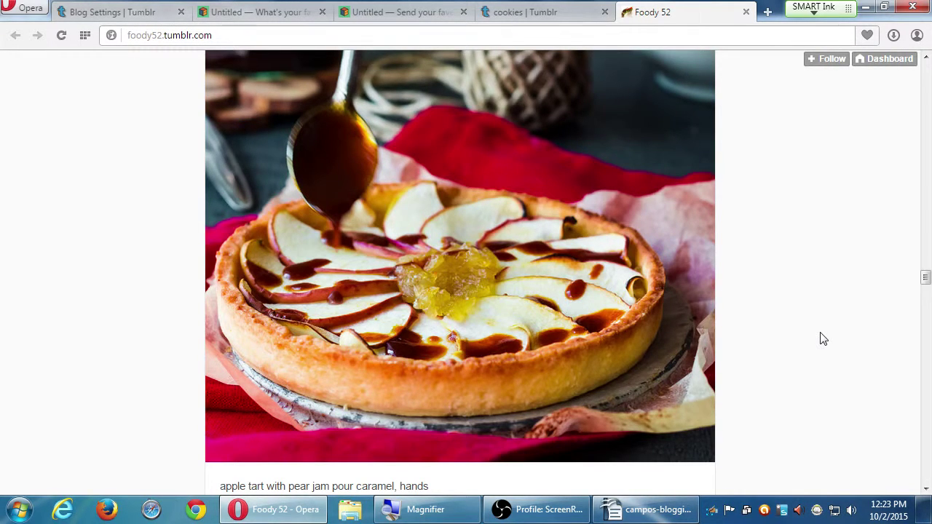
scroll(823, 338, "down", 10)
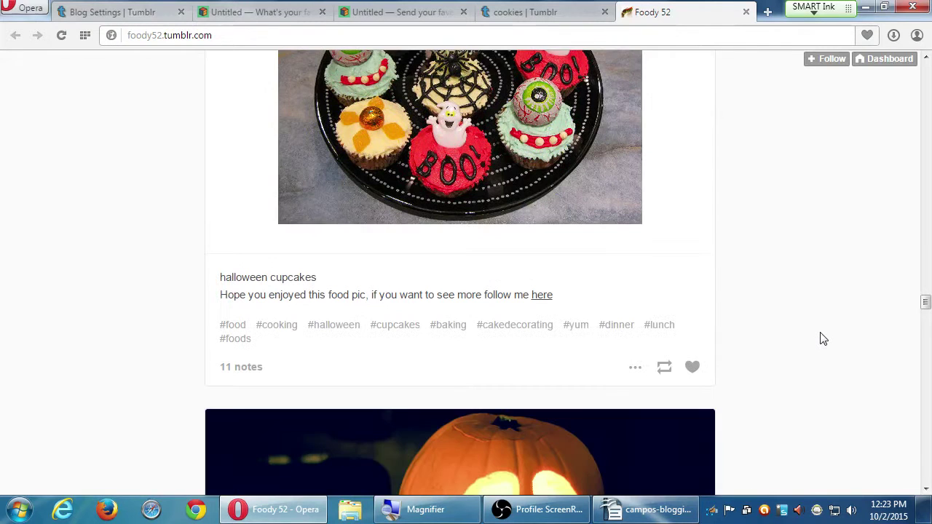
scroll(823, 338, "down", 5)
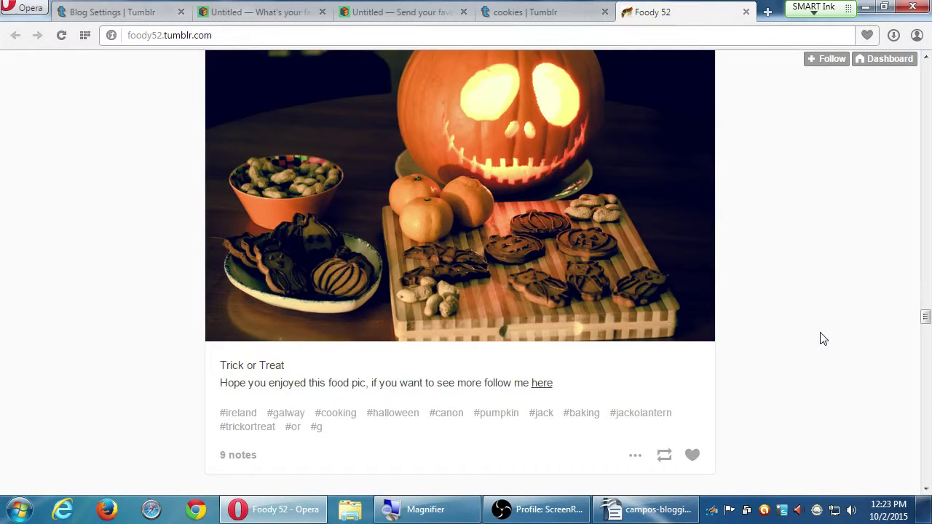
scroll(824, 338, "down", 5)
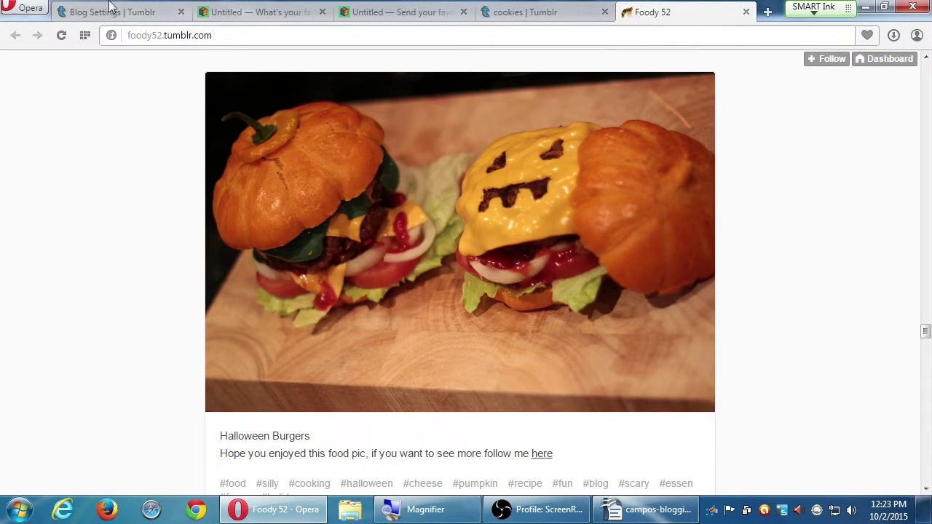
Reload the bakery blog's ask page and its recipe submission page, and look at the refreshed header on both.
left_click(430, 16)
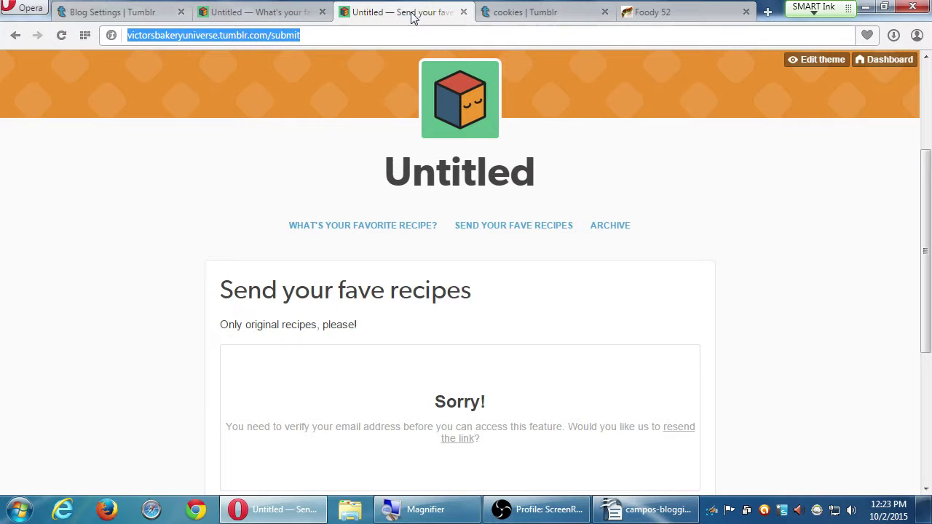
left_click(289, 16)
key("F5")
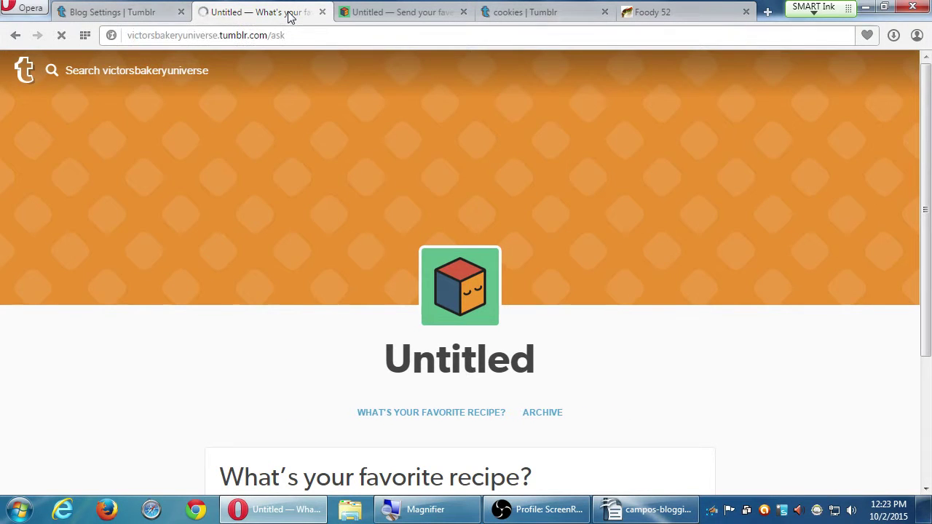
left_click(378, 16)
key("F5")
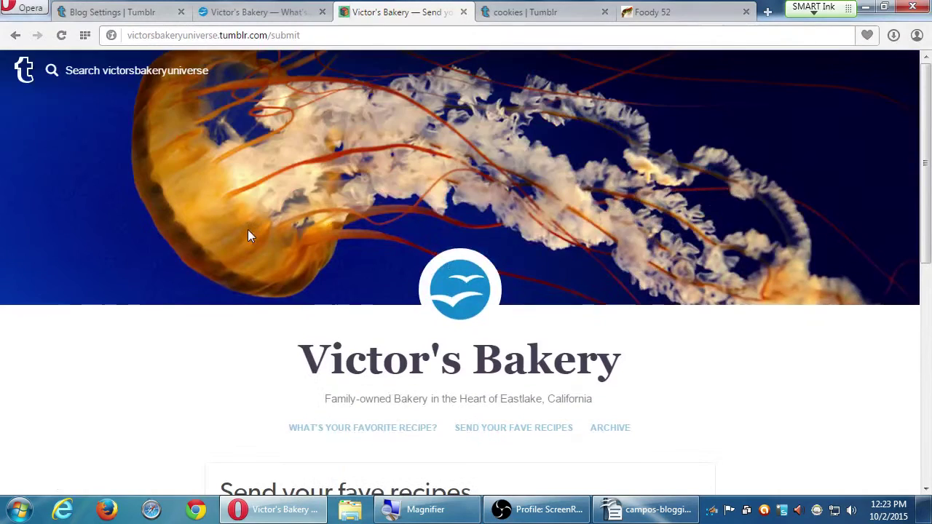
left_click(240, 11)
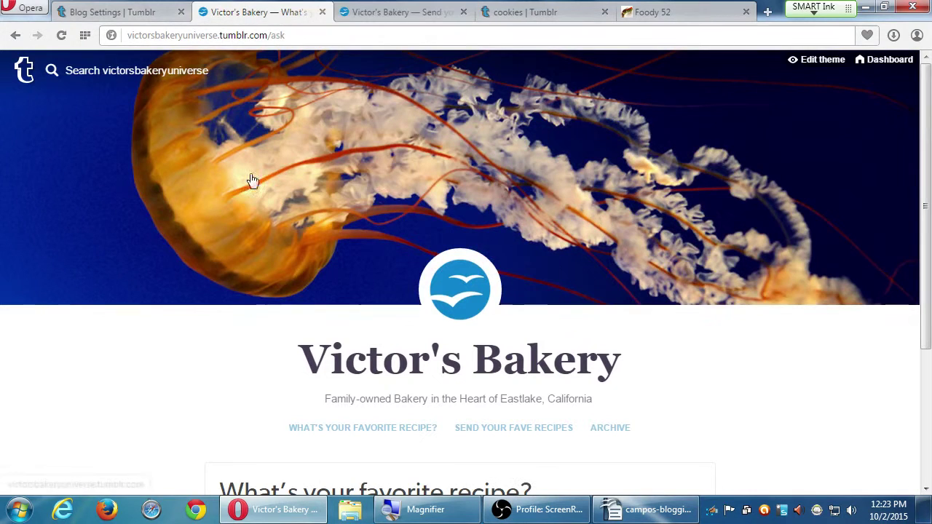
Return to the blog settings and look over the header preview, username, theme, replies and ask options.
left_click(149, 16)
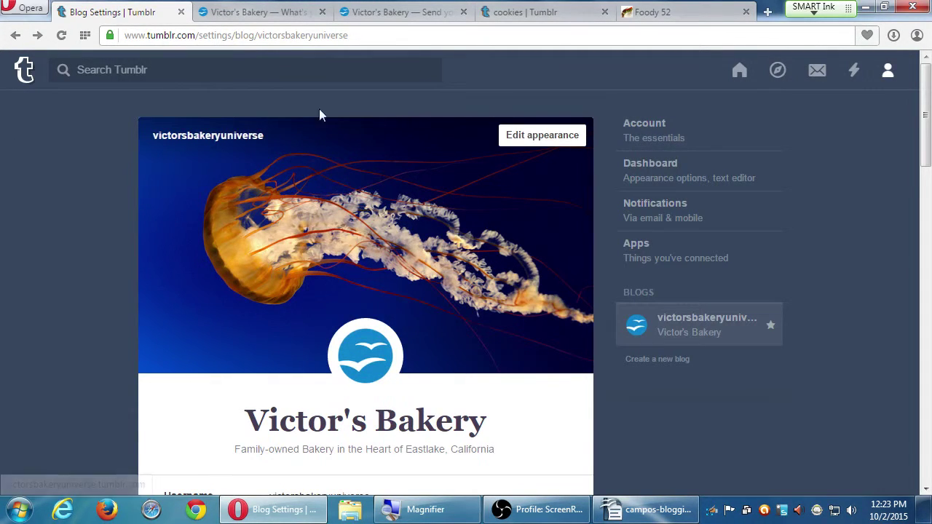
scroll(167, 329, "down", 2)
scroll(162, 346, "down", 4)
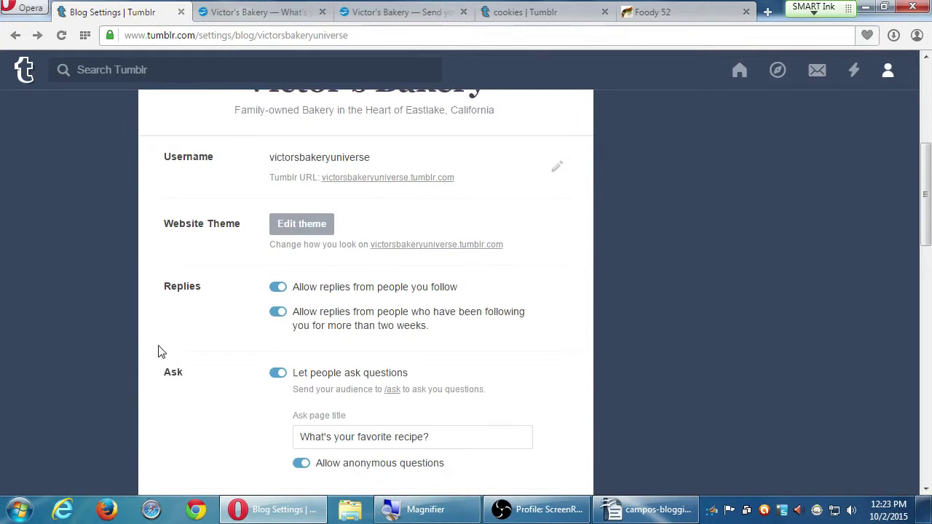
scroll(163, 350, "up", 6)
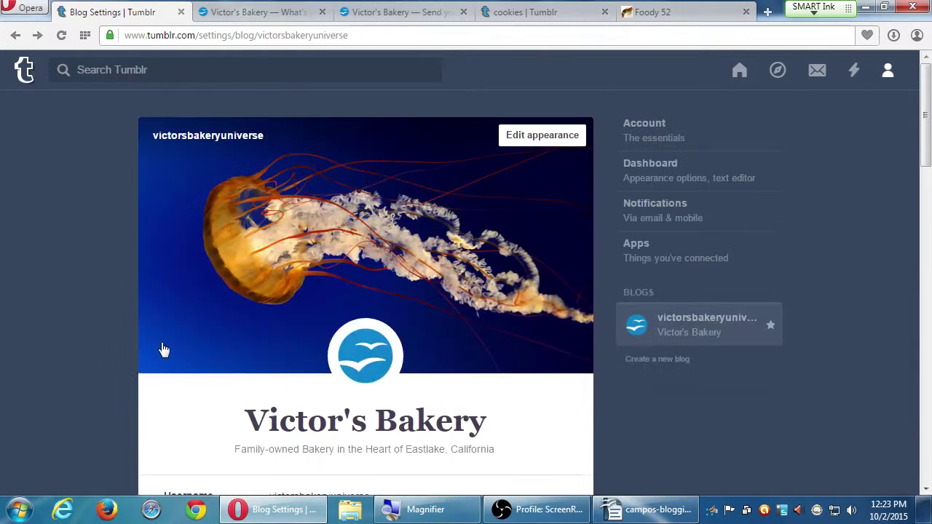
Open the Account settings and look through the email, password, Dial-a-post, language and account activity entries.
left_click(655, 131)
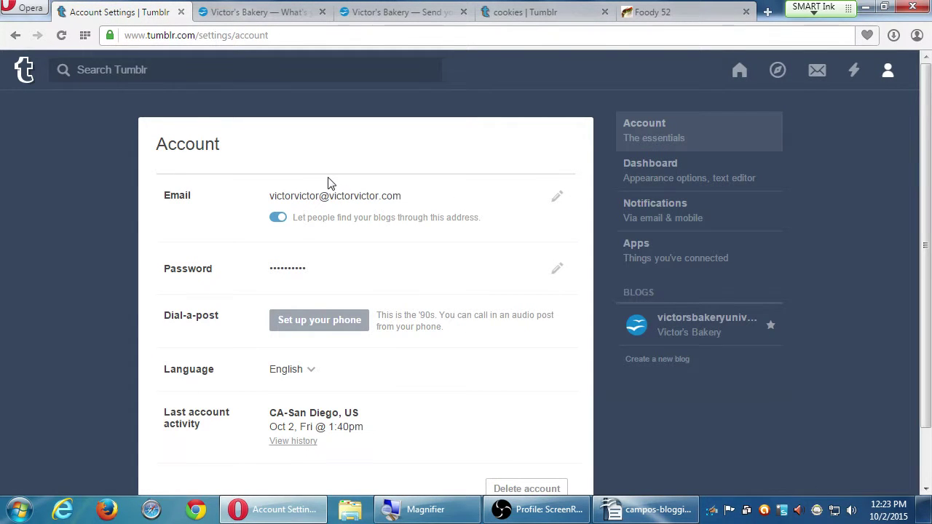
scroll(200, 306, "down", 2)
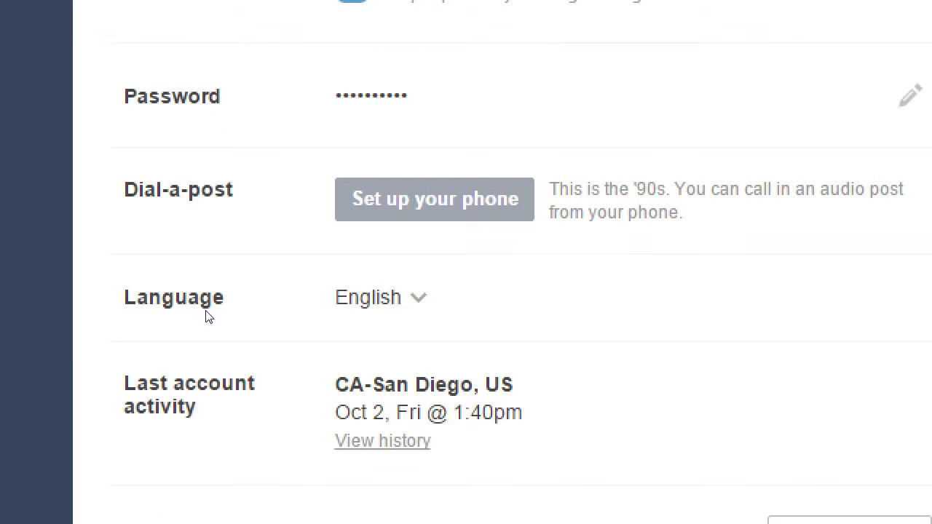
left_click_drag(177, 252, 199, 250)
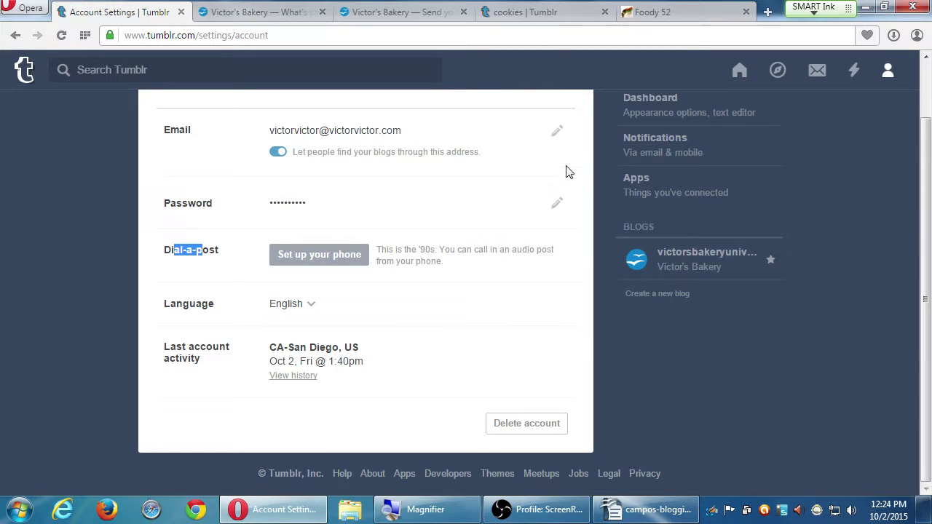
Open the Dashboard settings and look through the interface, likes and text editor options.
key("alt+Left")
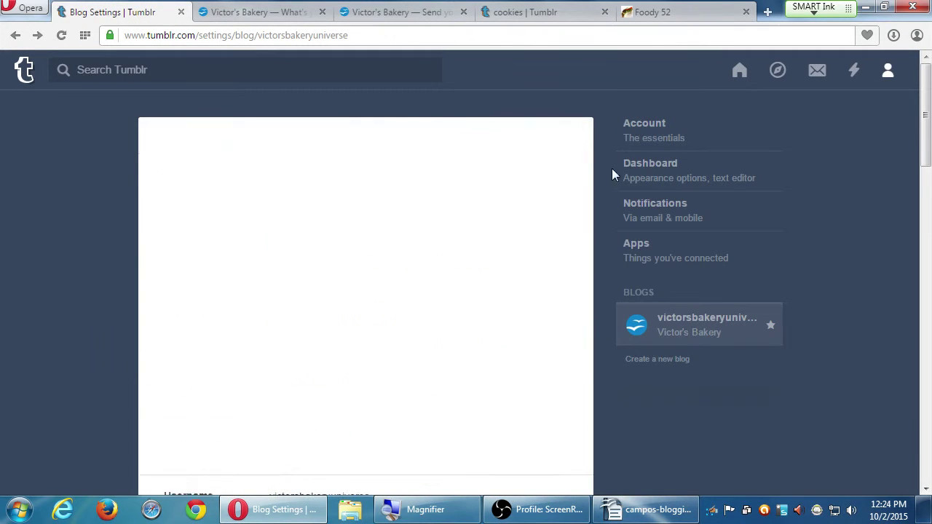
left_click(641, 171)
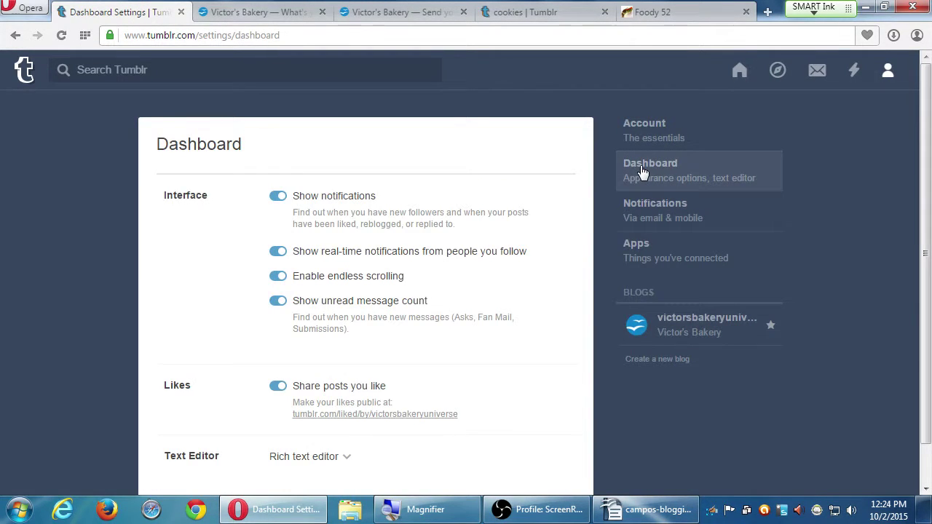
scroll(641, 170, "down", 1)
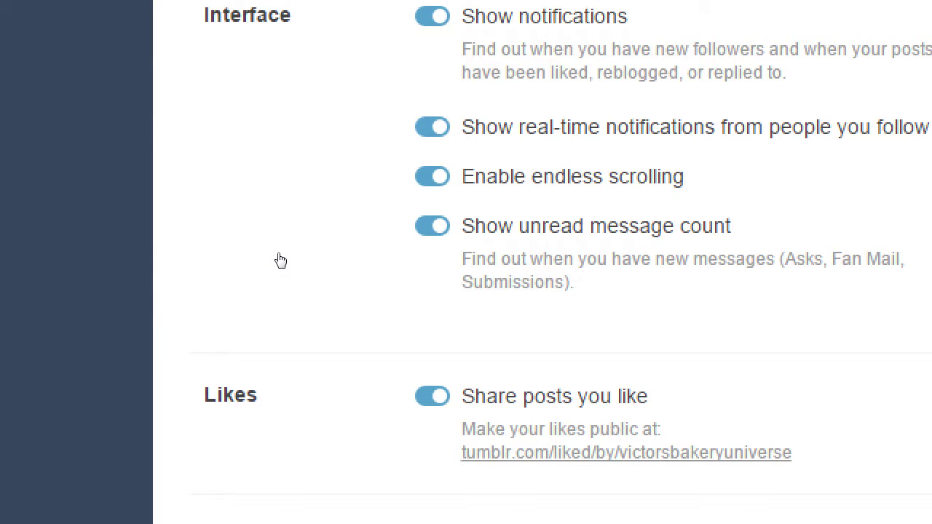
Turn endless scrolling off and back on in the Dashboard settings.
key("space")
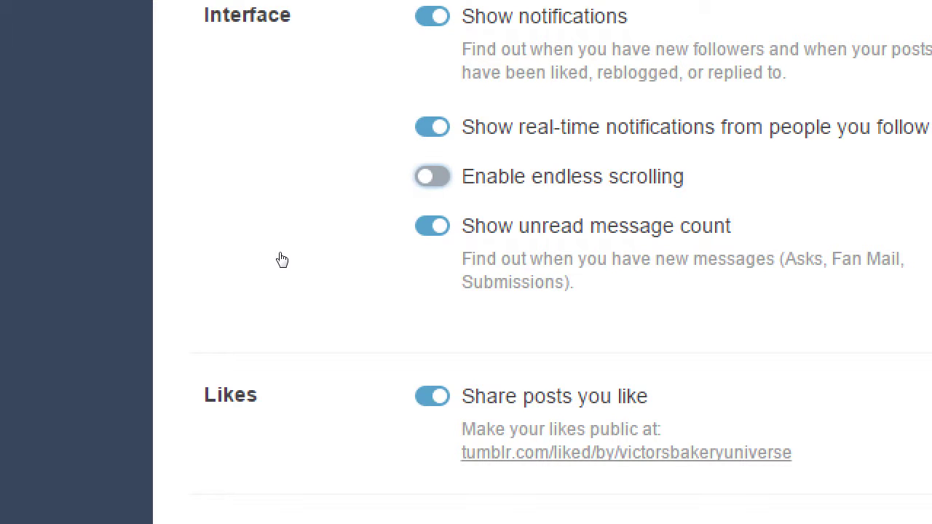
key("space")
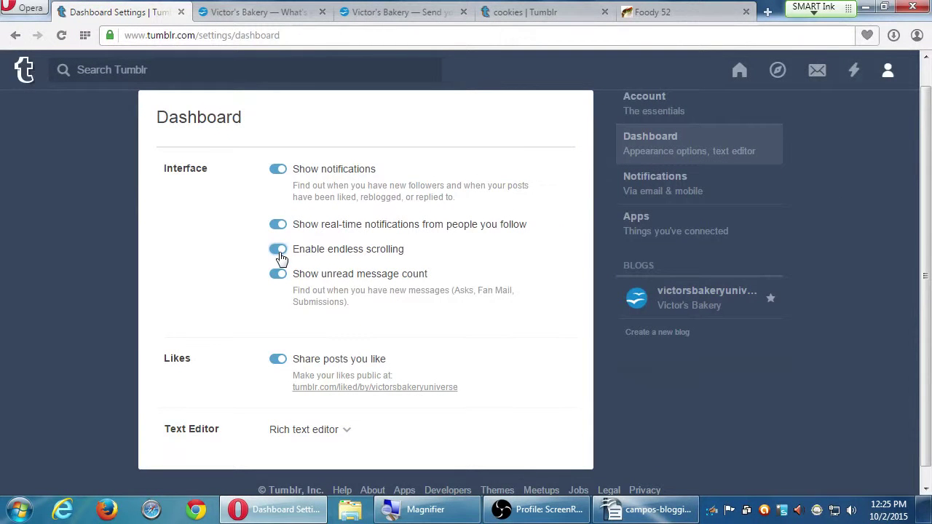
scroll(281, 260, "down", 1)
scroll(291, 256, "up", 1)
In the Notifications settings, turn off emails about New Asks for Victor's Bakery, keep notifications from everyone, and save.
left_click(666, 177)
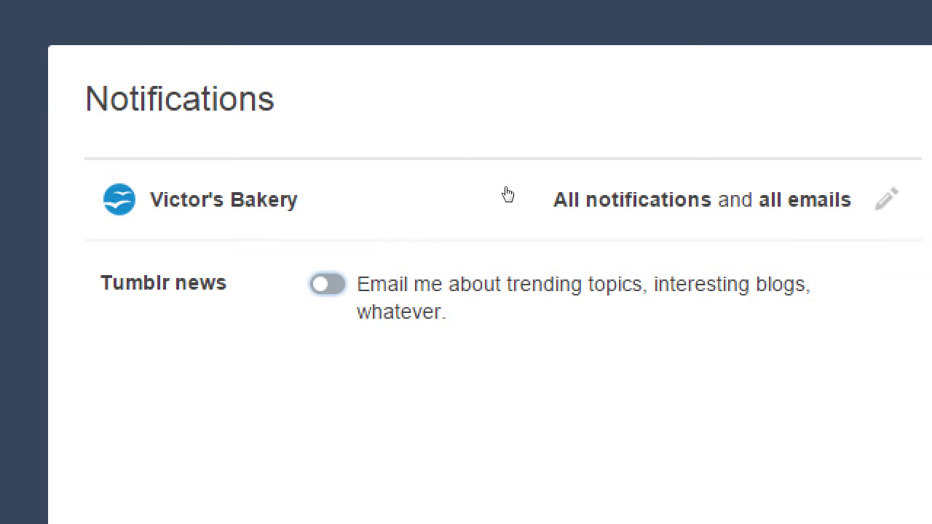
left_click(561, 201)
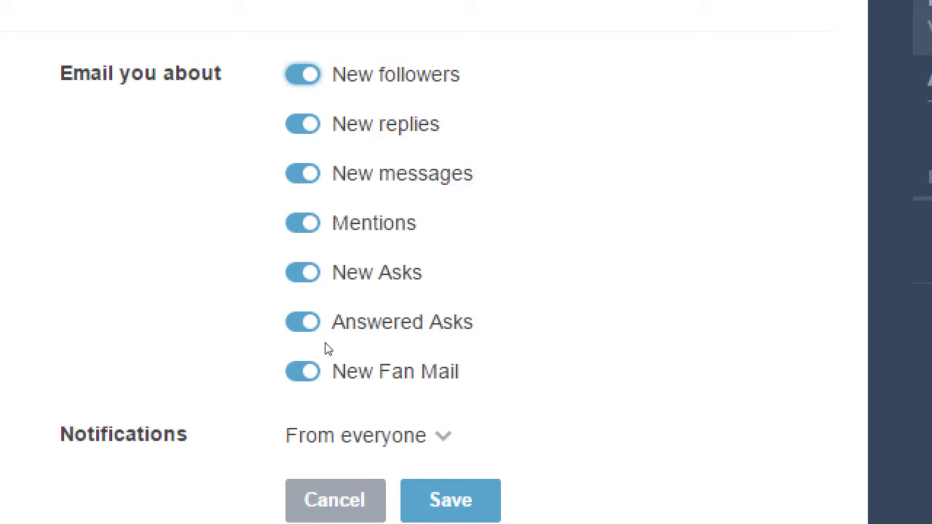
key("Tab")
key("Tab")
key("Tab")
key("Tab")
key("space")
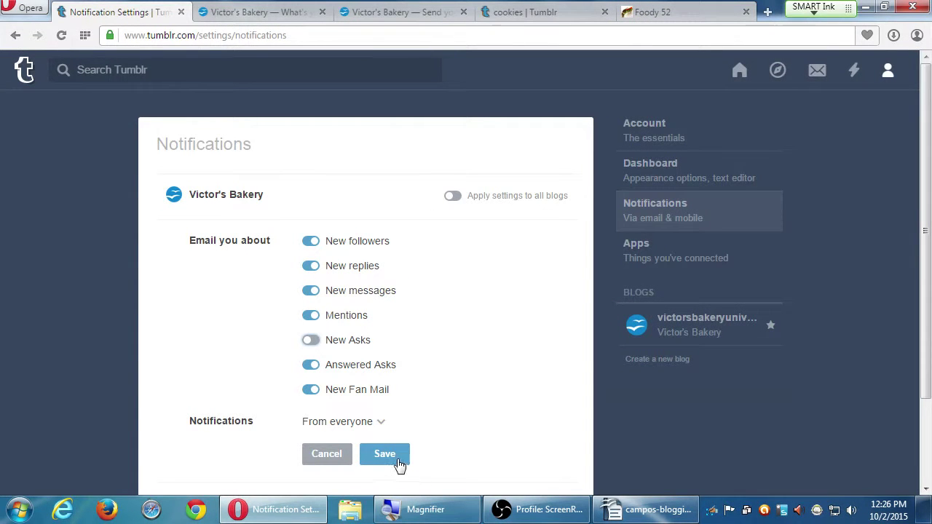
left_click(372, 421)
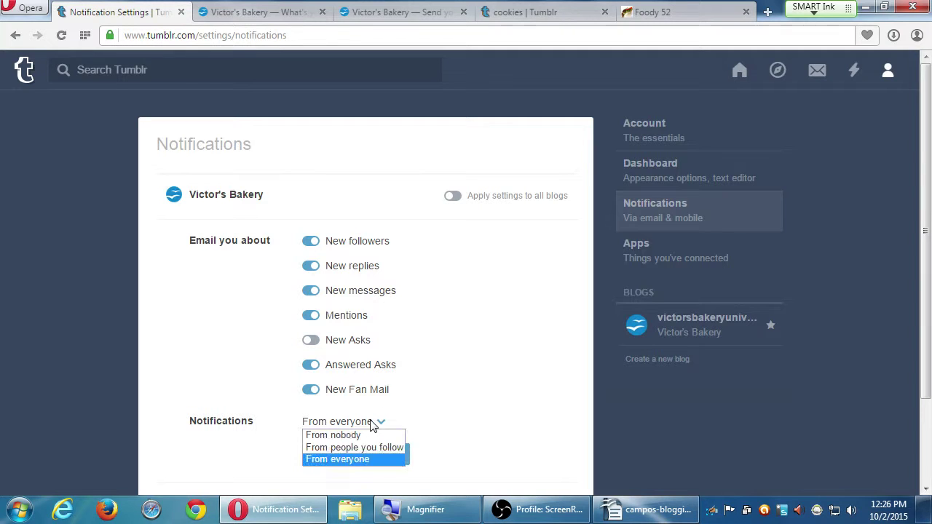
left_click(246, 384)
left_click(376, 454)
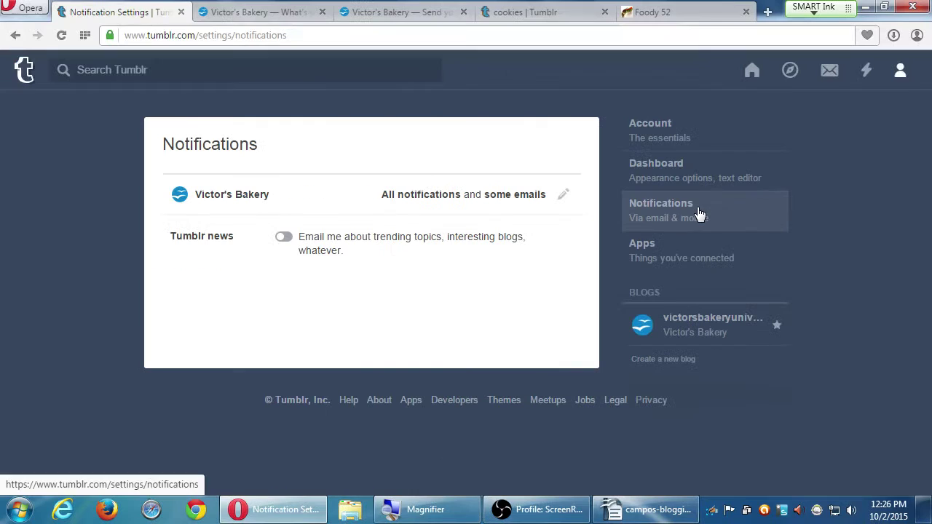
Reopen the settings from the account options and look through the Apps page with its mobile apps and API registration link.
left_click(901, 73)
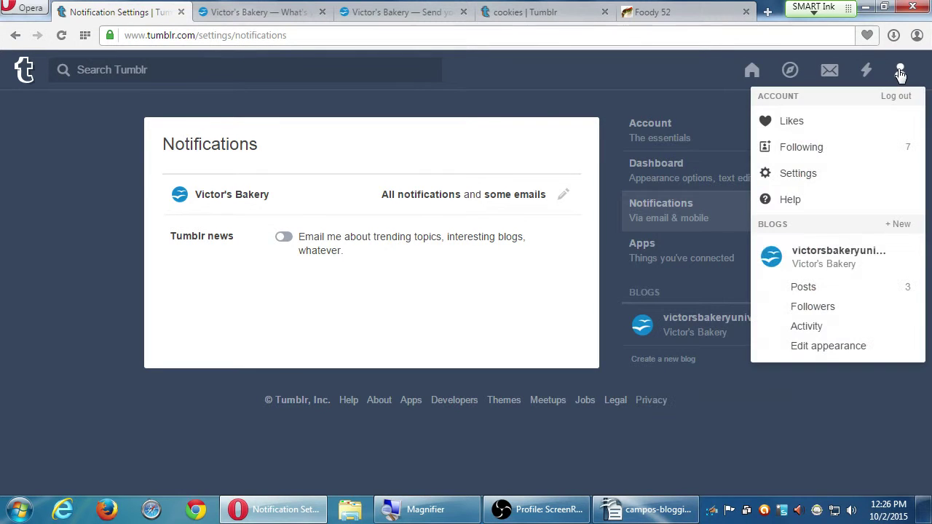
left_click(843, 187)
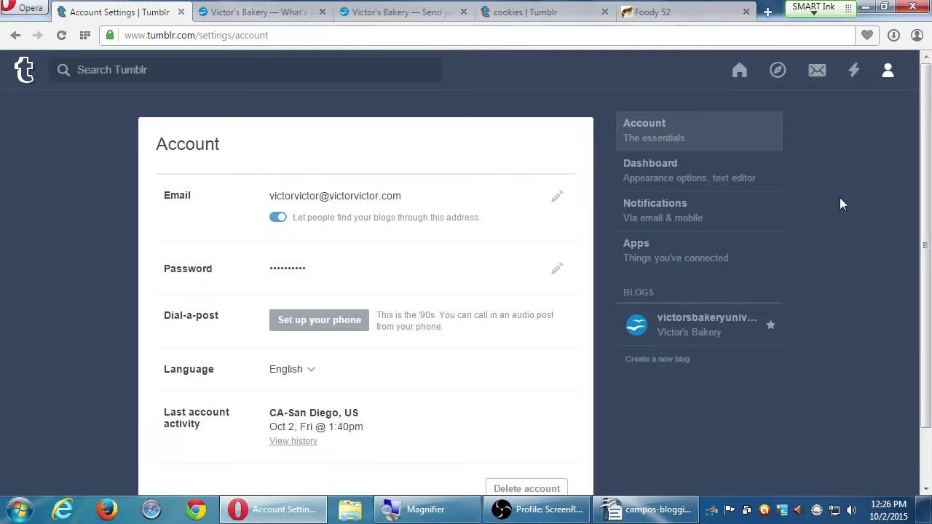
left_click(720, 259)
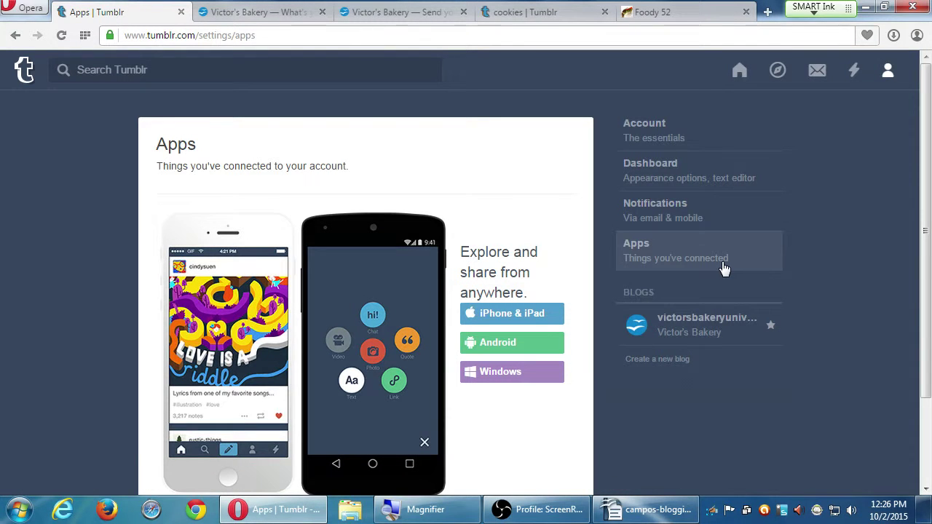
scroll(575, 291, "down", 2)
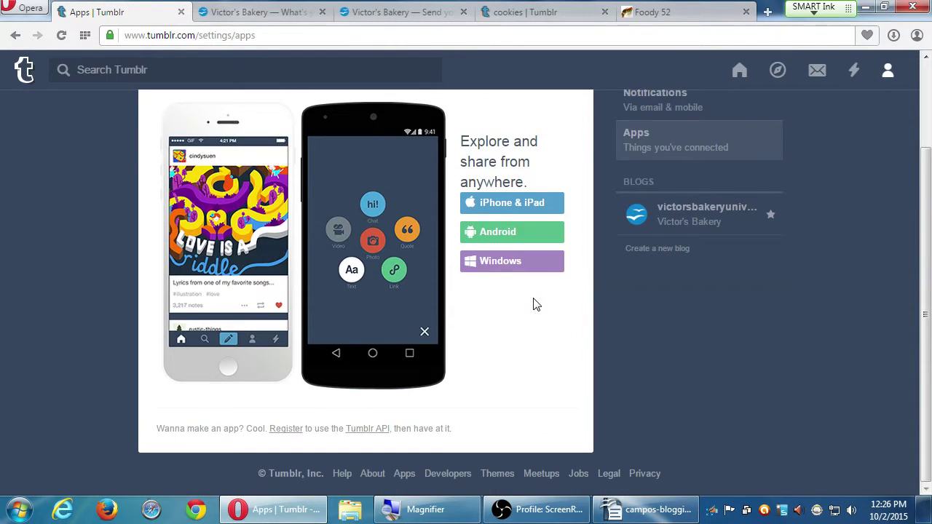
scroll(533, 305, "up", 2)
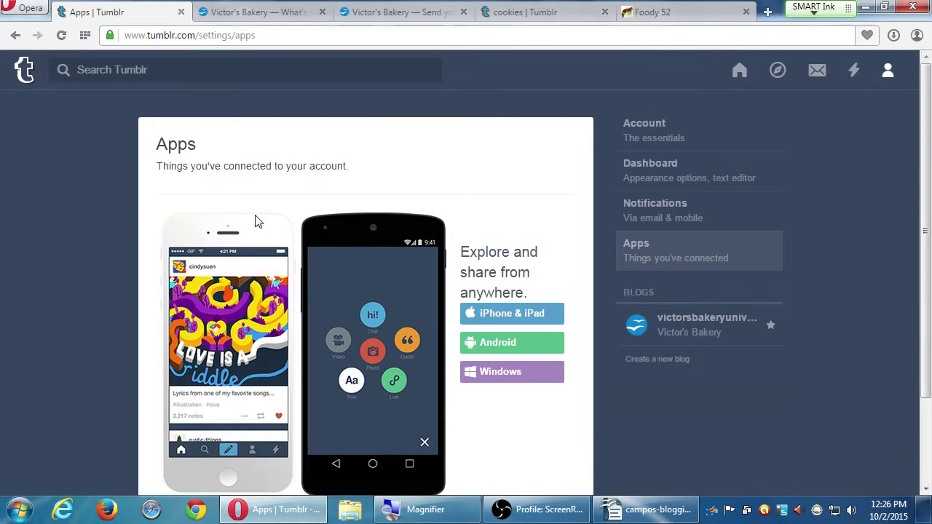
scroll(345, 310, "down", 3)
scroll(451, 363, "up", 2)
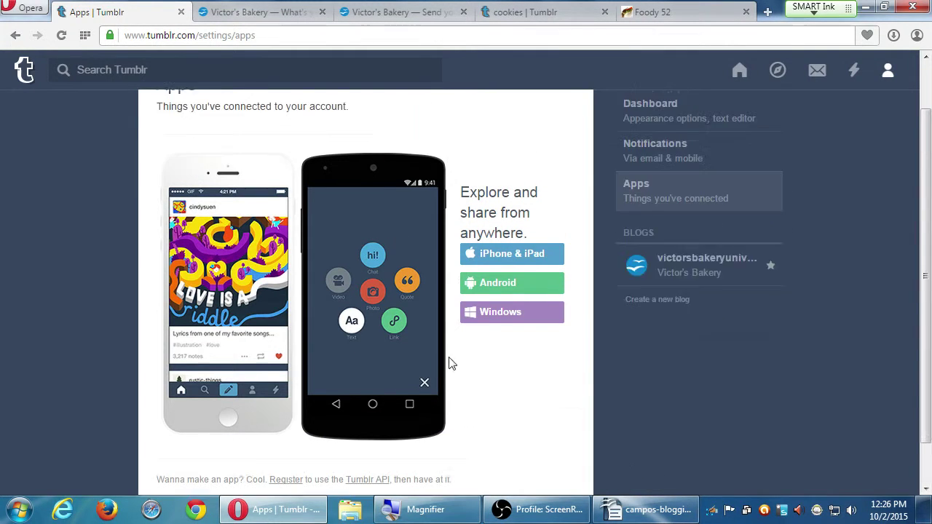
scroll(495, 391, "down", 1)
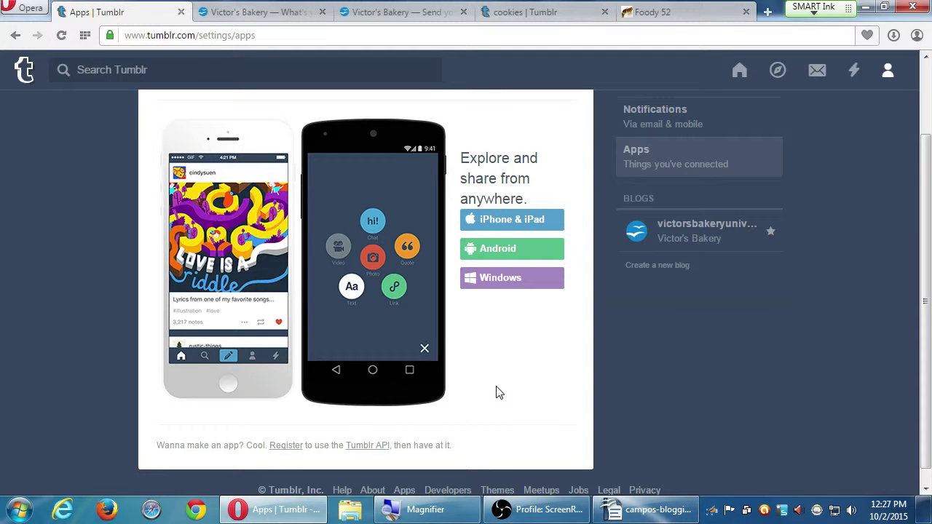
scroll(503, 389, "up", 1)
scroll(509, 386, "down", 1)
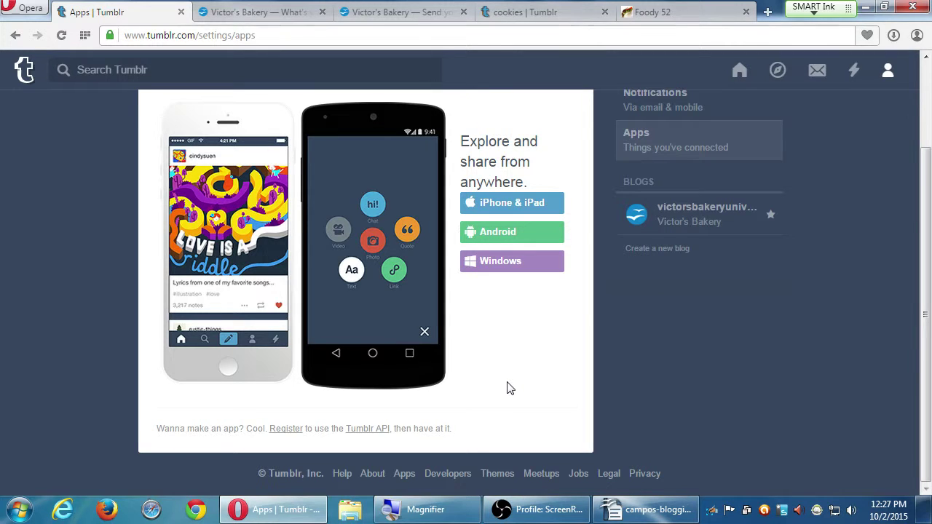
scroll(514, 386, "up", 3)
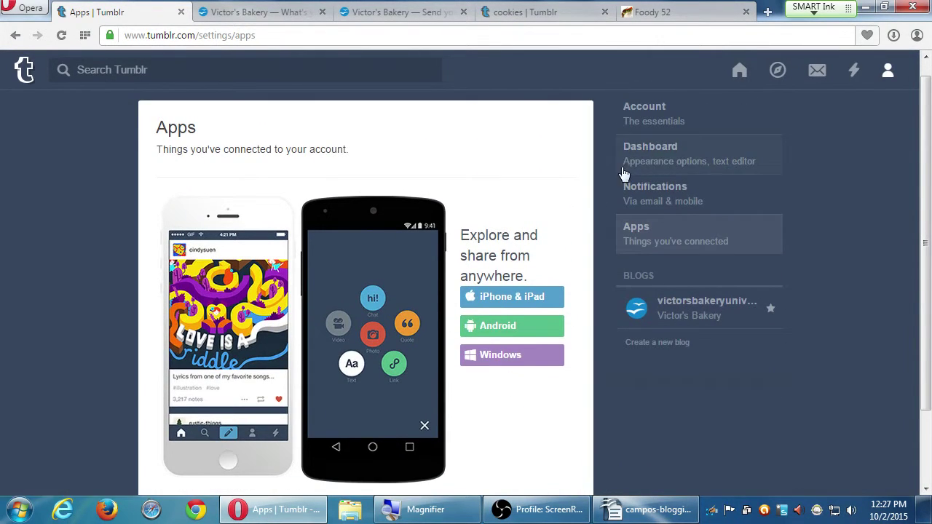
Go back to the Account settings and magnify the list of settings categories.
left_click(658, 121)
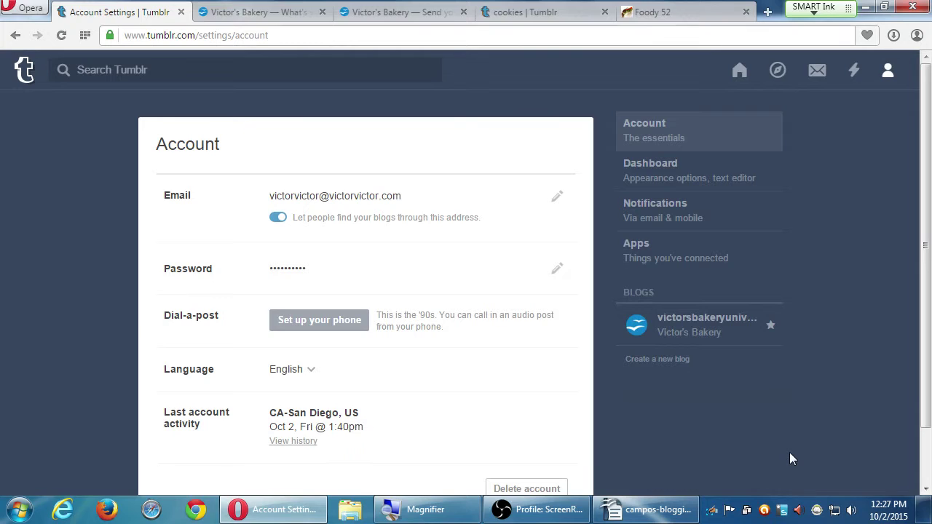
key("super+plus")
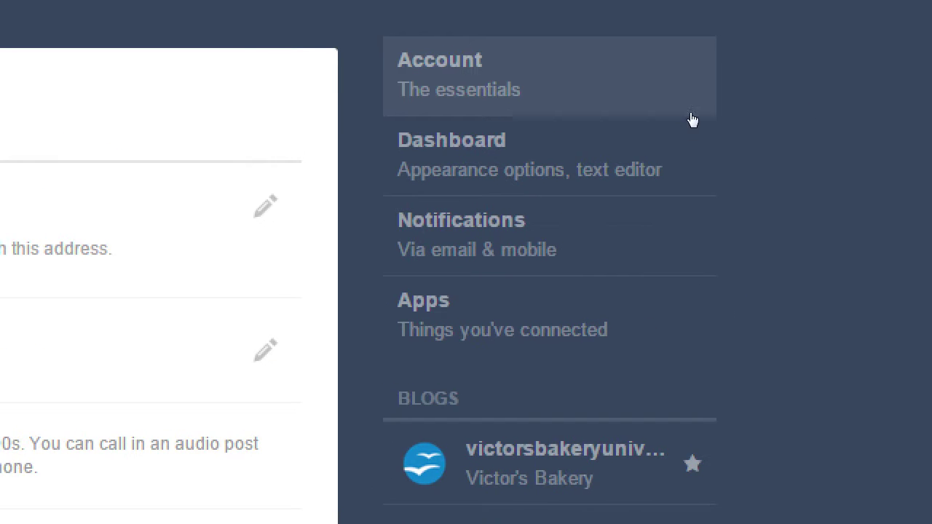
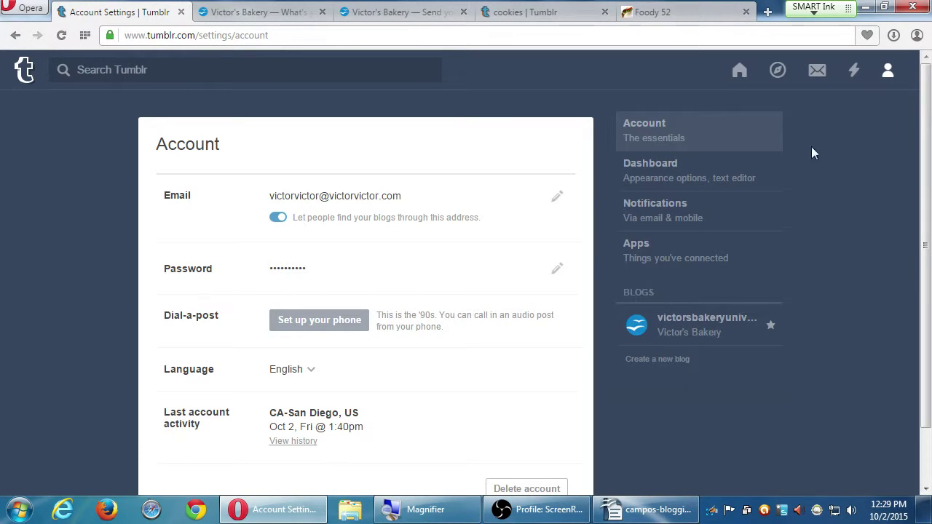
Return to the dashboard and like the No Bake Bourbon Pecan Pie Cheesecakes post in the feed.
left_click(739, 72)
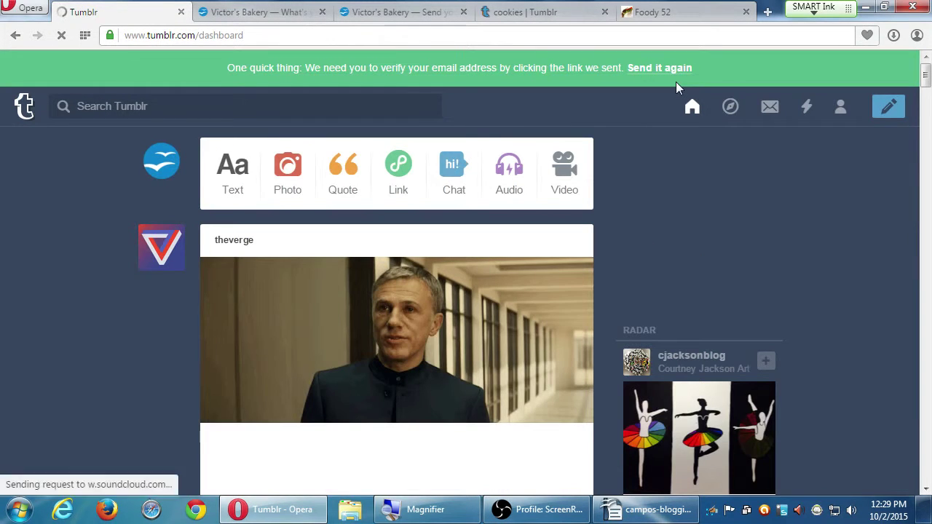
scroll(781, 280, "down", 3)
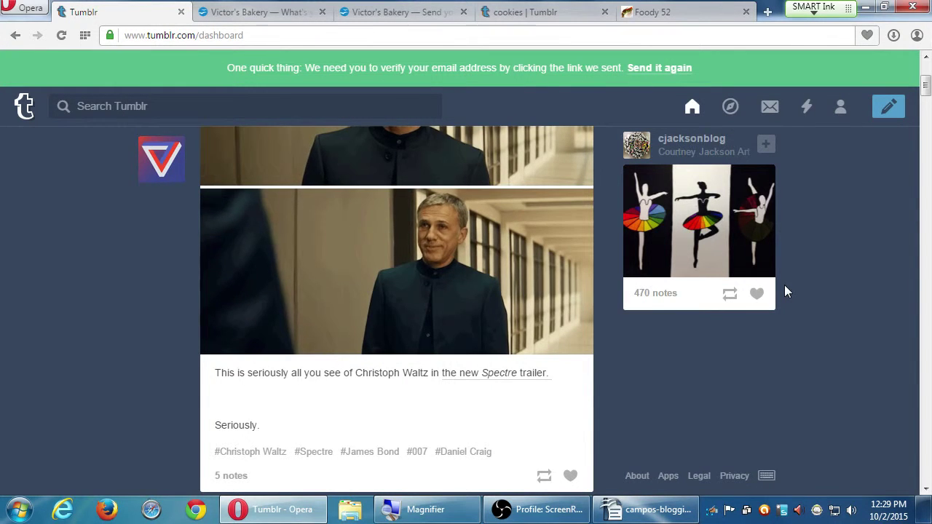
scroll(784, 291, "down", 3)
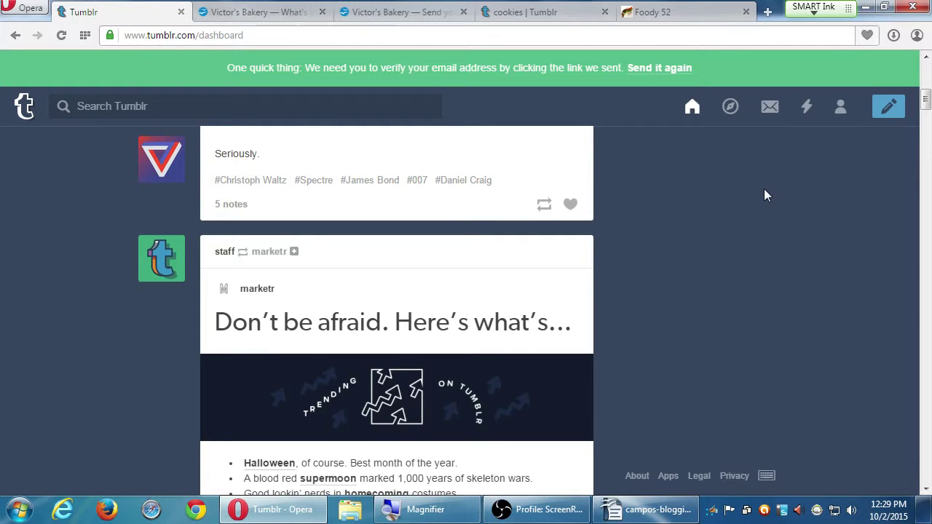
scroll(766, 248, "down", 5)
scroll(766, 249, "down", 5)
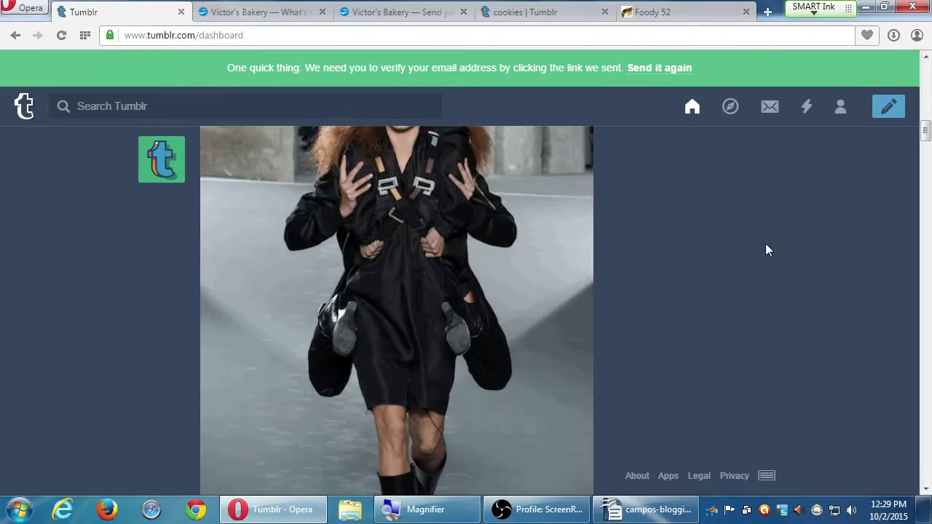
scroll(769, 247, "down", 2)
scroll(771, 245, "down", 5)
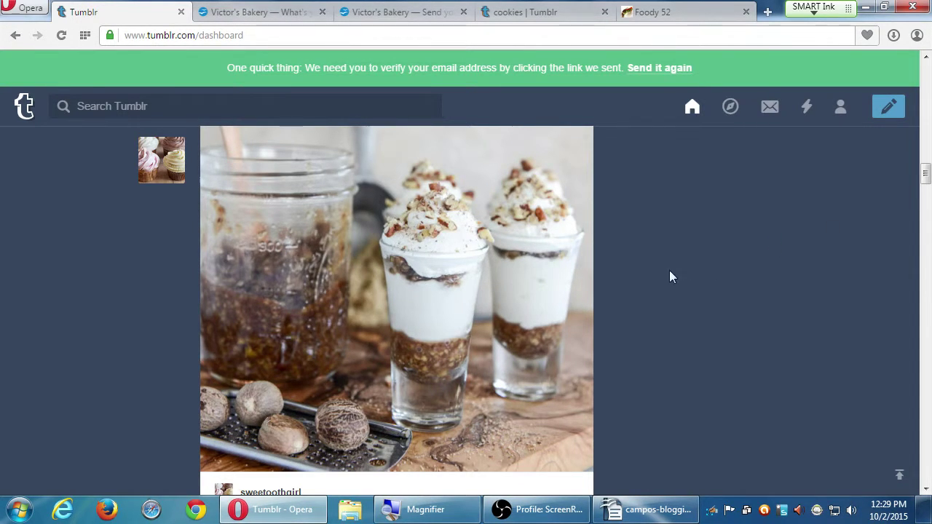
scroll(671, 280, "down", 3)
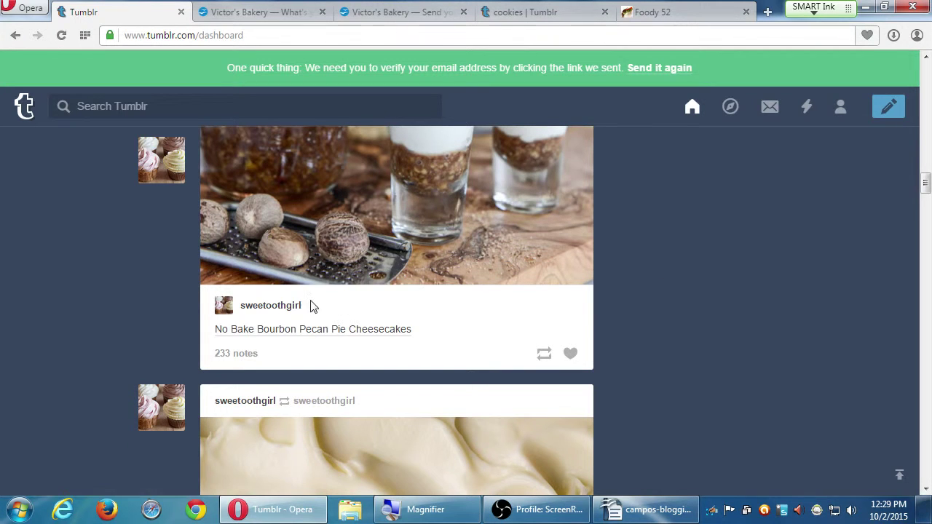
left_click(572, 356)
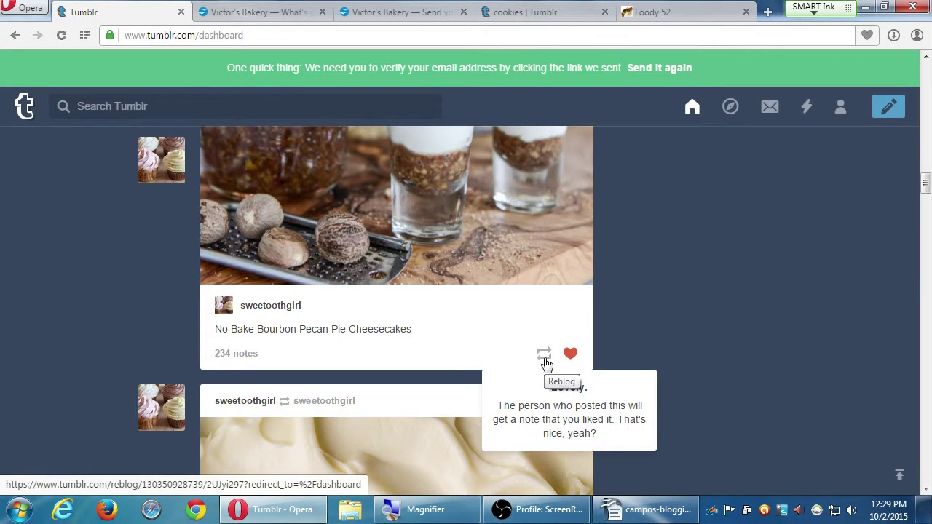
Start a reblog of the No Bake Bourbon Pecan Pie Cheesecakes post with the caption "The nutmeg really makes a difference.".
left_click(545, 356)
scroll(404, 306, "up", 5)
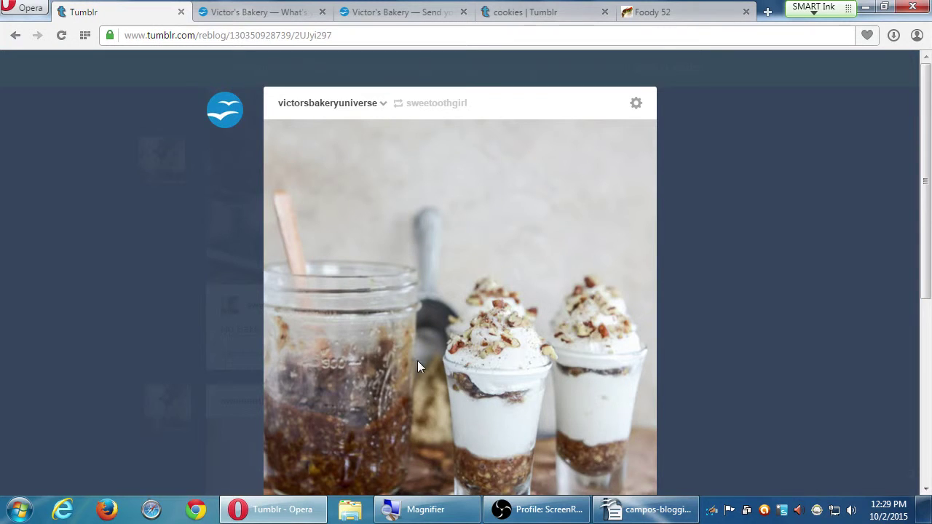
scroll(416, 364, "down", 5)
scroll(416, 371, "up", 5)
scroll(397, 306, "down", 1)
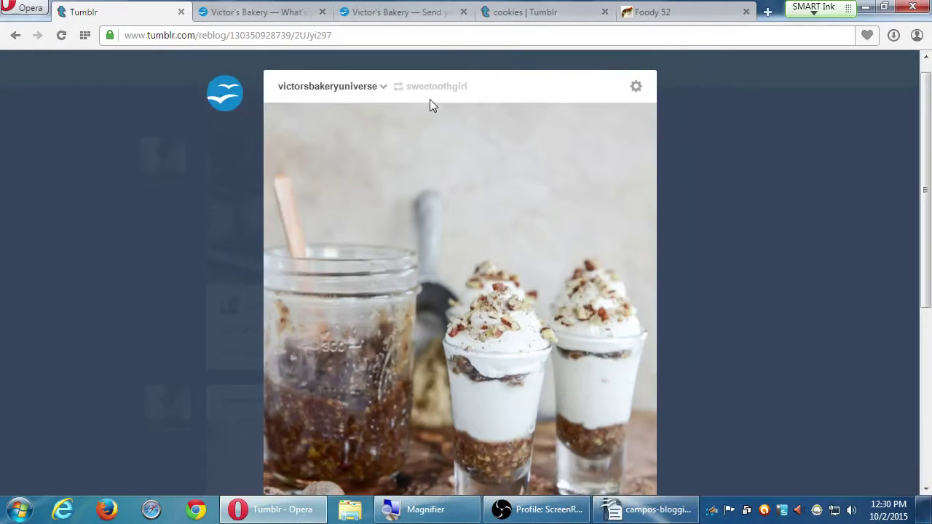
scroll(582, 218, "down", 1)
scroll(583, 218, "down", 3)
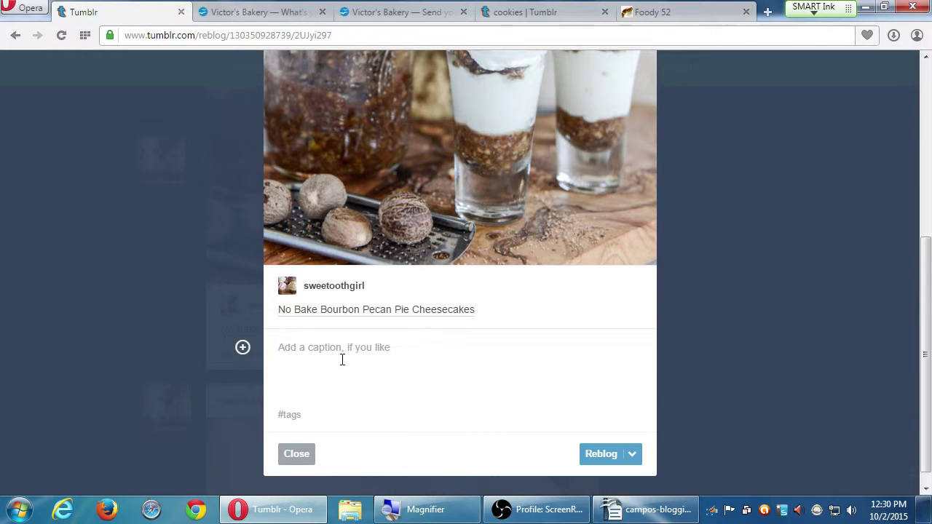
type("T")
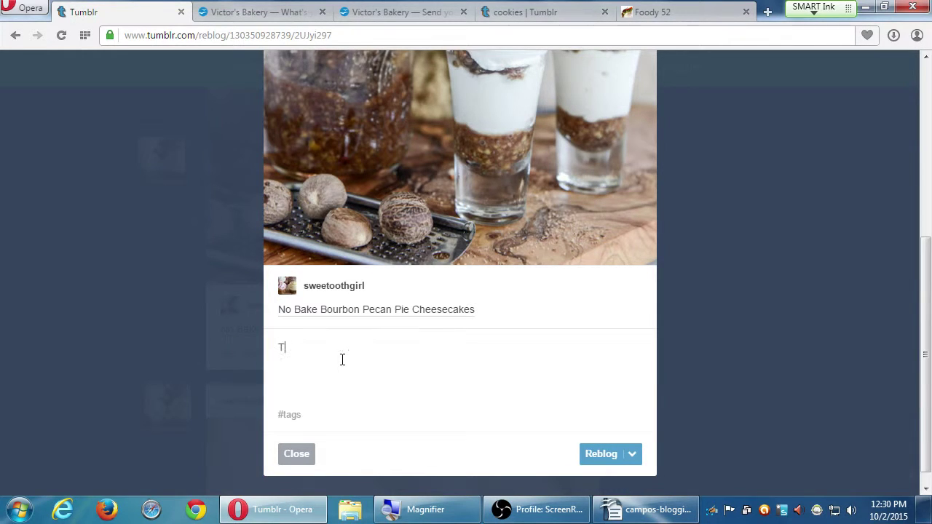
type("he nutmeg really makes a difference.")
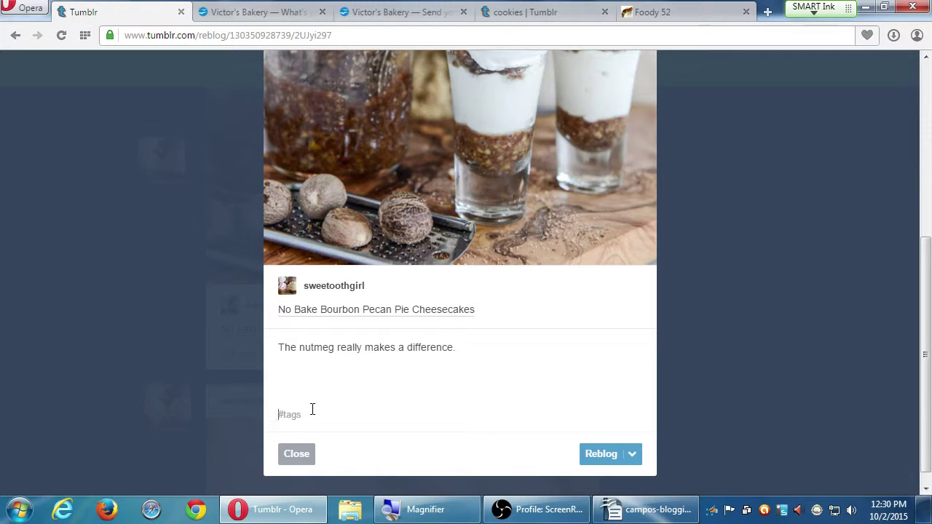
Tag the cheesecake reblog with "how to", "recipe", "bourbon" and "yum".
type("how to")
key("Return")
type("recipe")
key("Return")
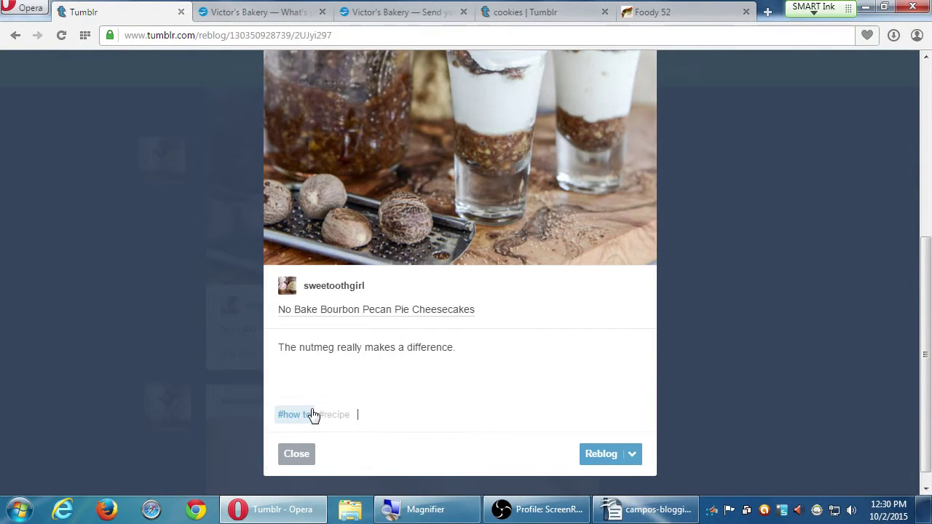
type("bourbon")
key("Return")
type("yum")
key("Return")
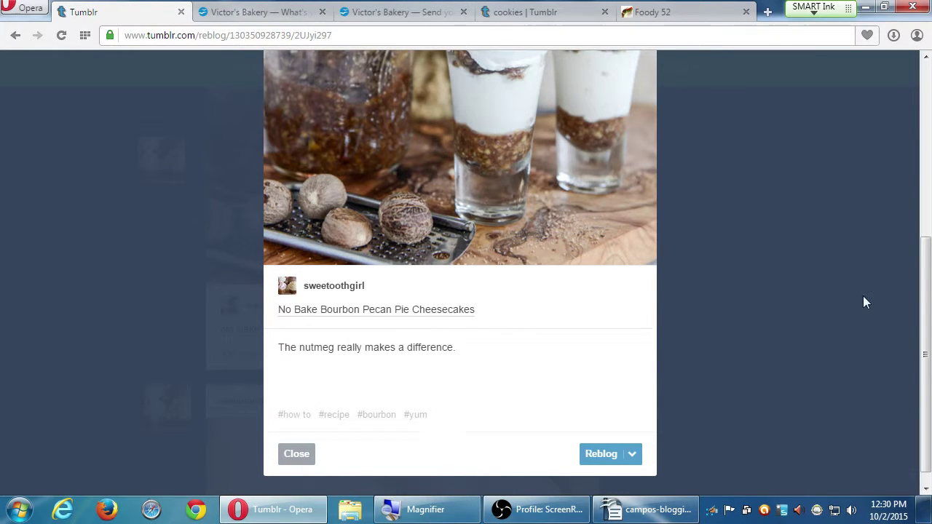
Set the cheesecake reblog to be added to the queue instead of posted now, submit it, and restore the normal screen magnification.
scroll(747, 339, "down", 1)
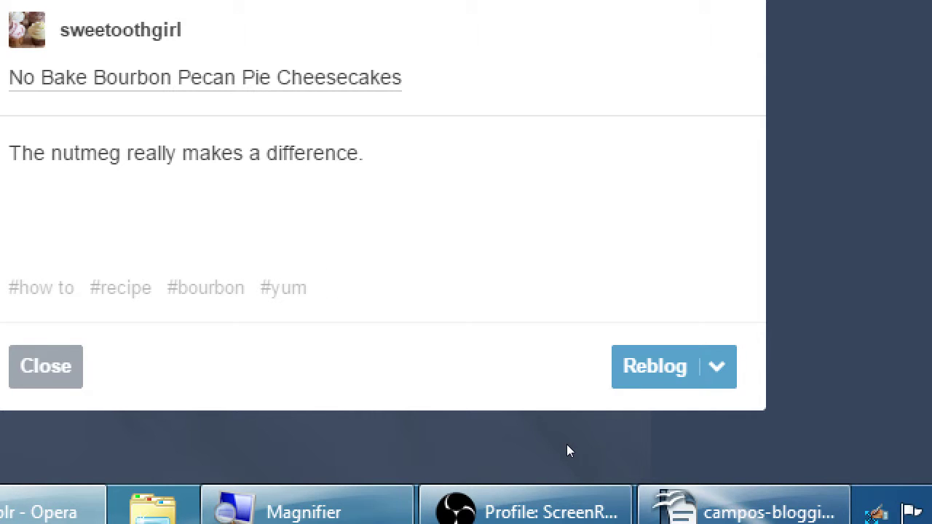
left_click(634, 441)
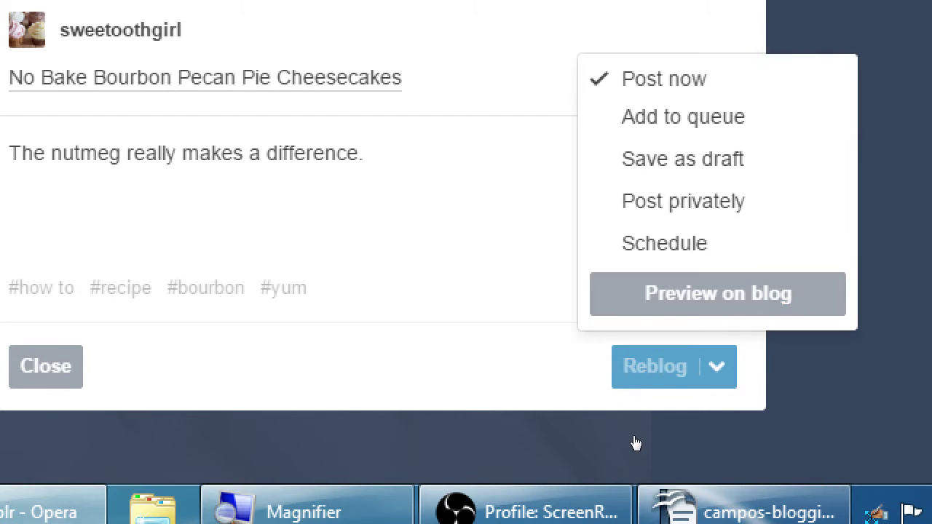
left_click(683, 116)
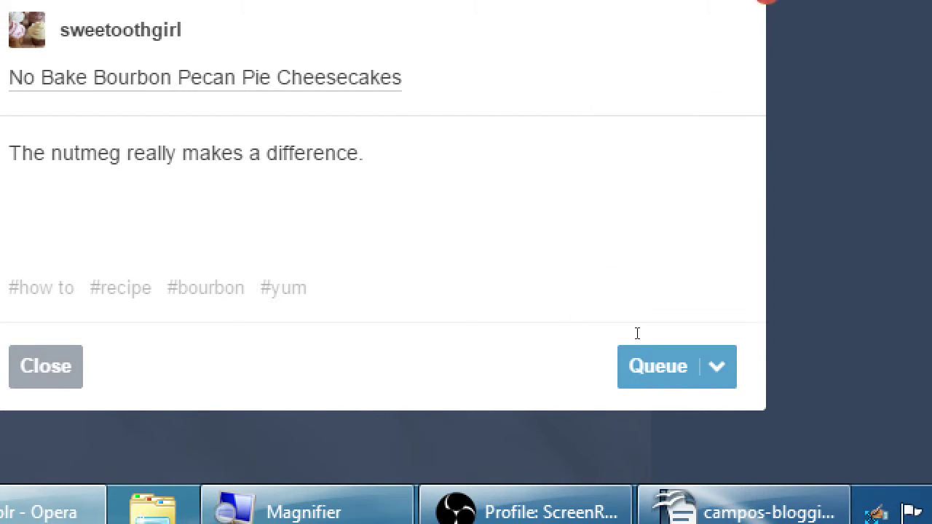
left_click(599, 436)
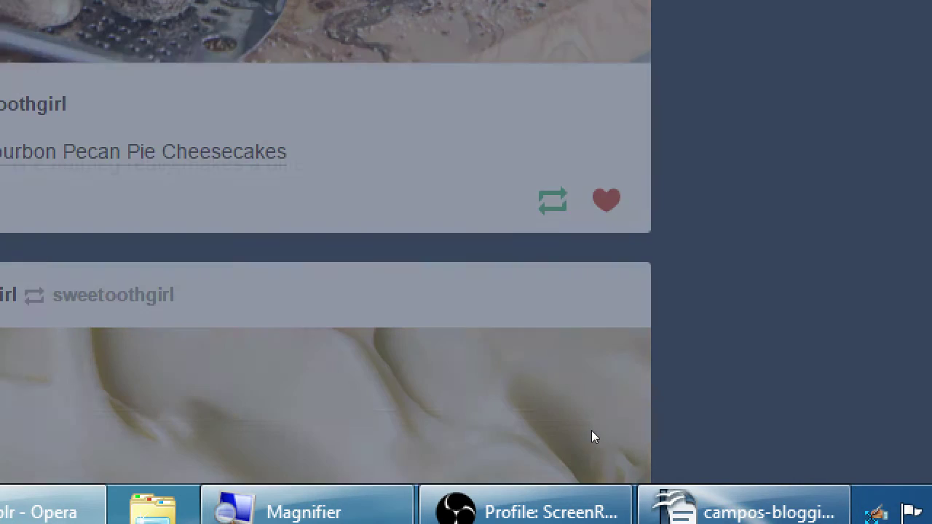
key("super+minus")
Queue a reblog of the Autumn Spice Cake with Cream Cheese Frosting post without a caption or tags.
scroll(616, 416, "down", 6)
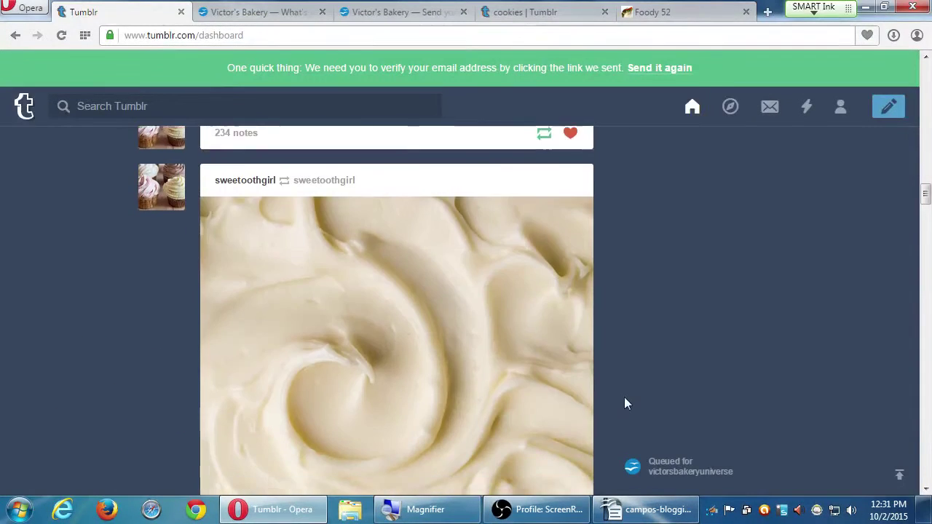
scroll(626, 408, "down", 10)
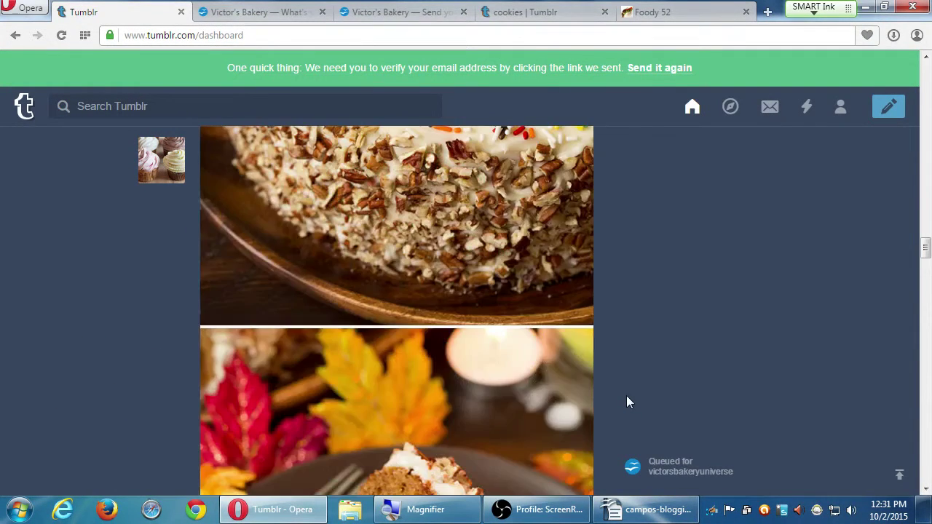
scroll(629, 414, "down", 4)
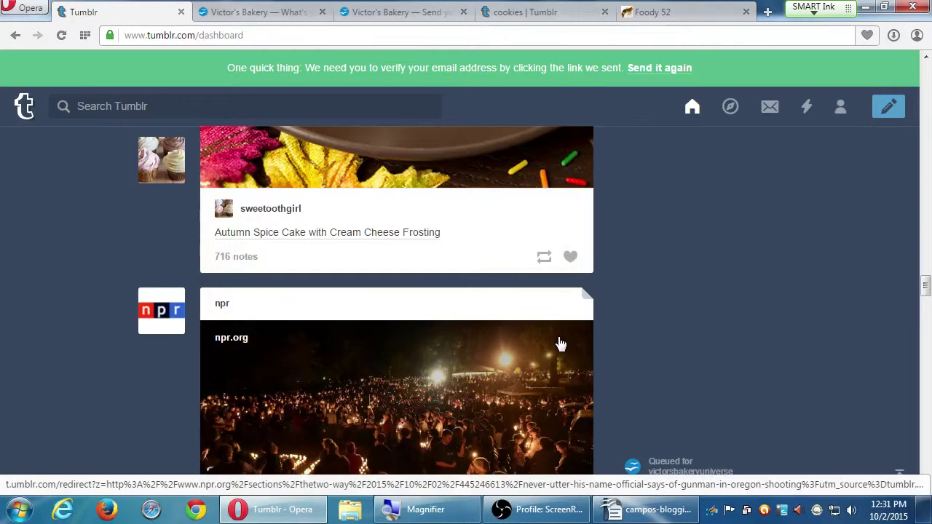
left_click(545, 257)
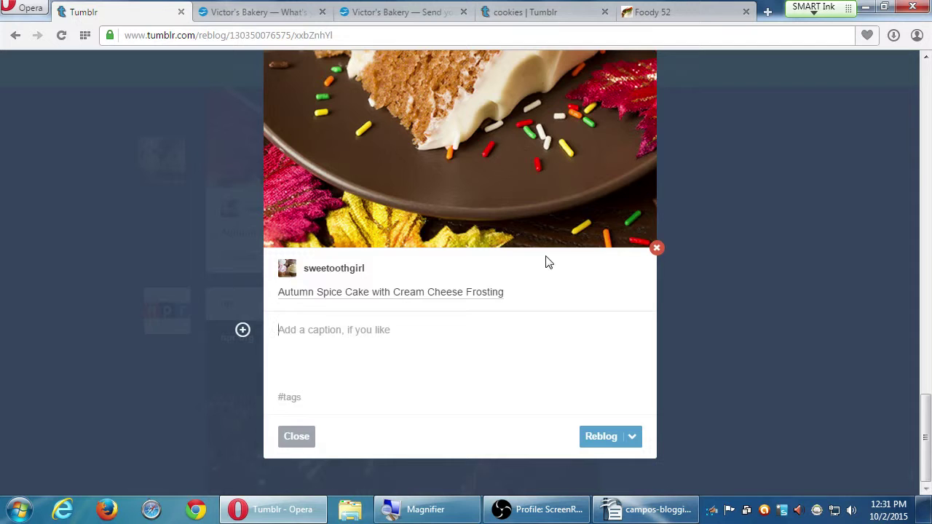
left_click(632, 437)
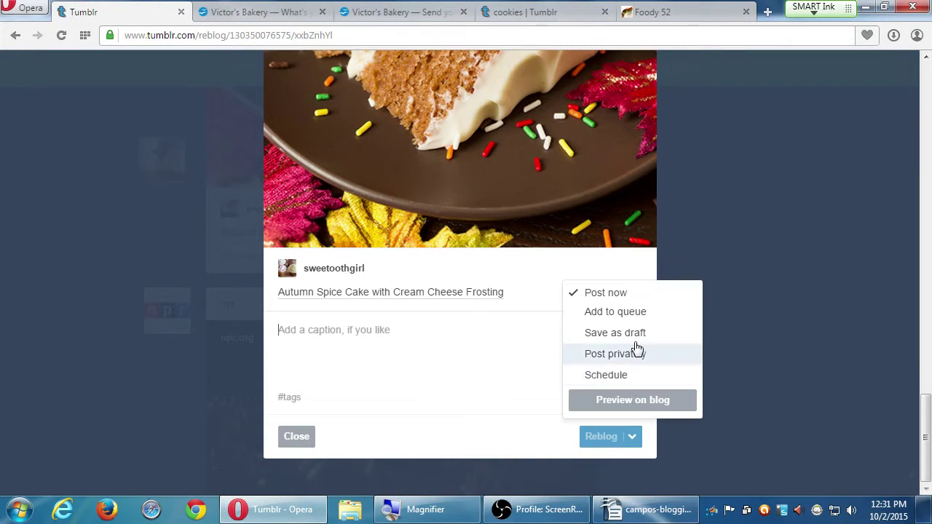
left_click(636, 315)
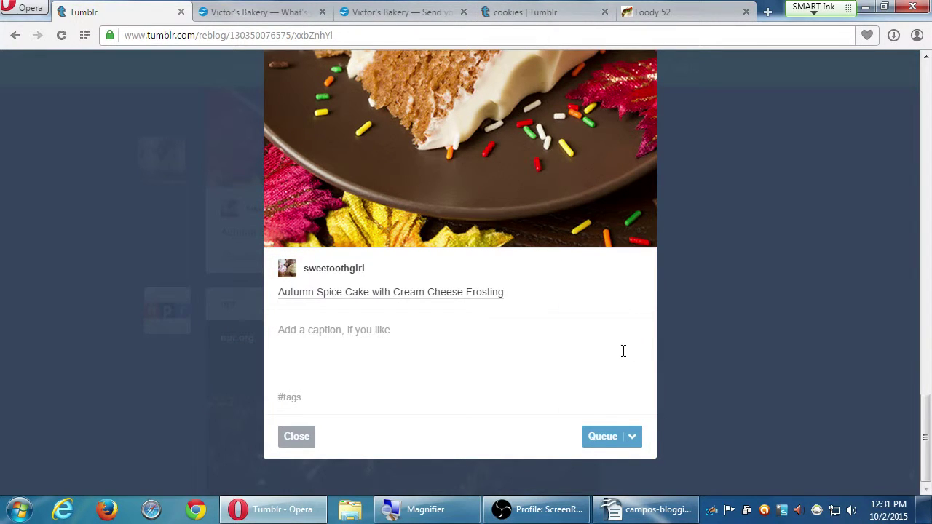
left_click(609, 439)
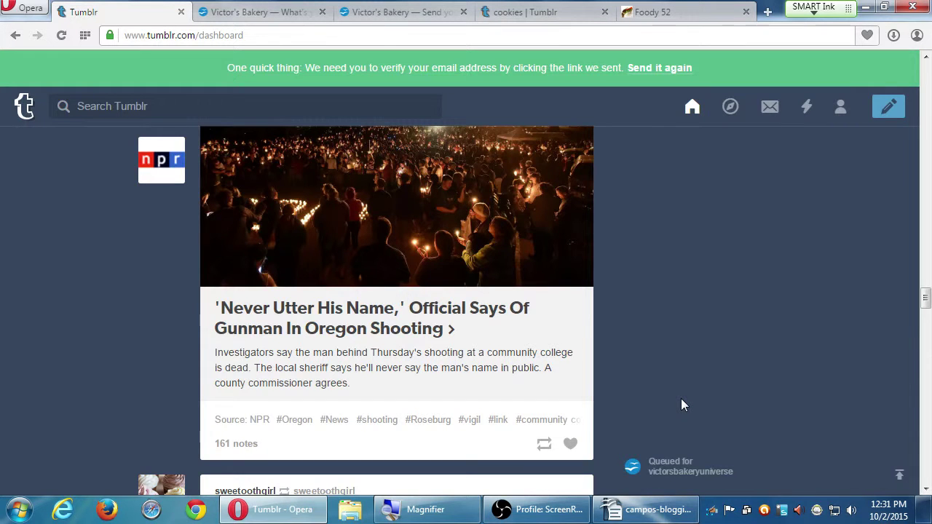
Like the NPR post about the Oregon shooting and start a reblog of the Apple Cinnamon Oatmeal Cookies post.
left_click(571, 444)
scroll(645, 429, "down", 4)
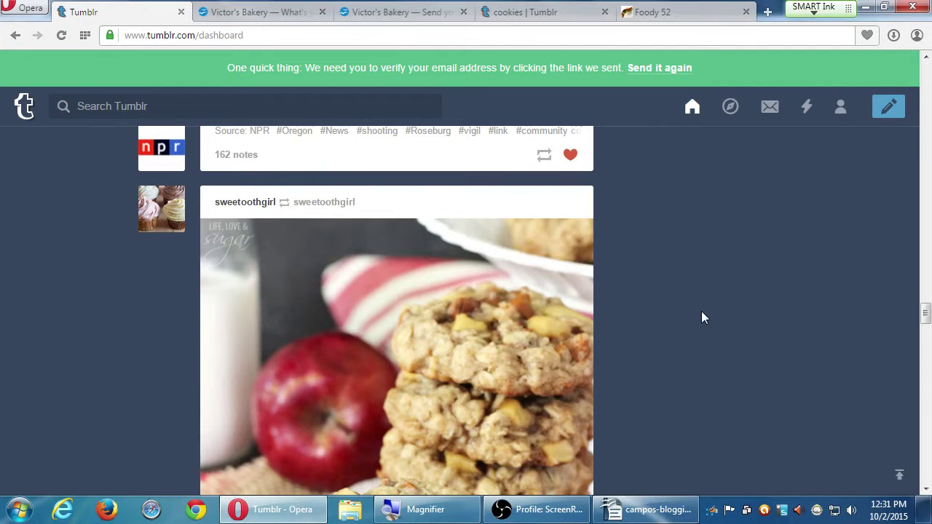
scroll(703, 316, "down", 5)
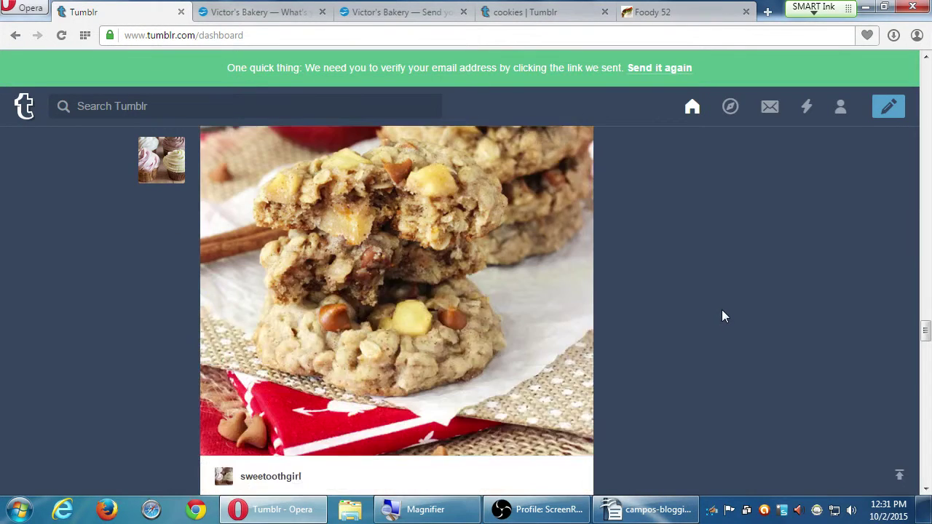
scroll(724, 316, "down", 3)
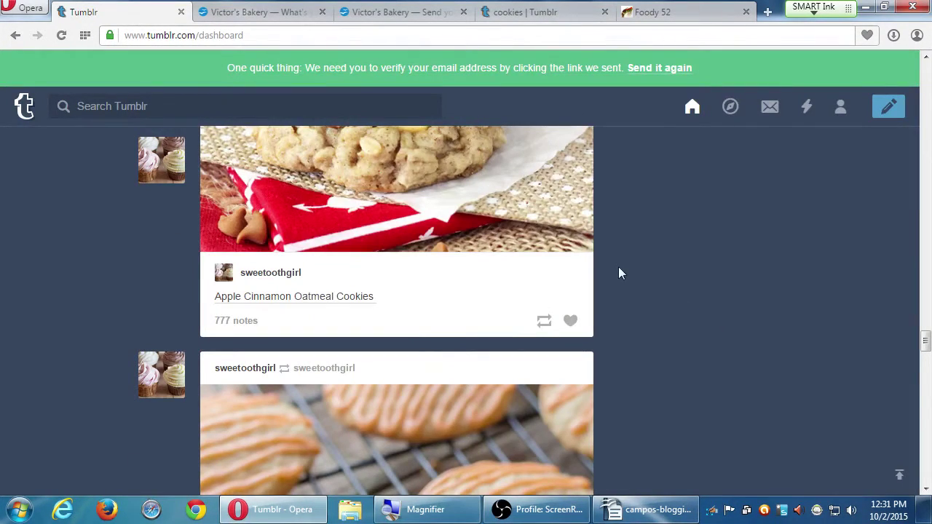
left_click(544, 322)
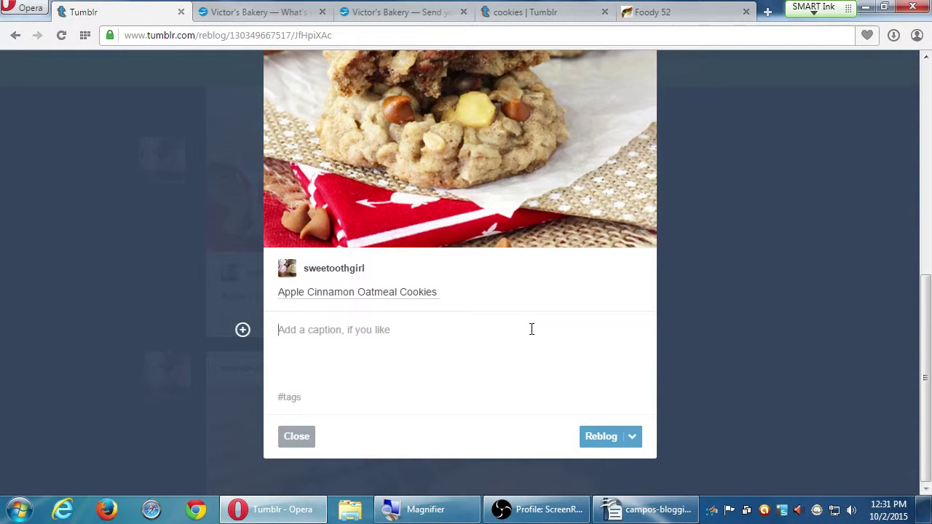
Caption the cookie reblog "Perfect for a lazy Saturday" and tag it with "food", "cookie" and "weekend".
type("Perfect for a lazy ")
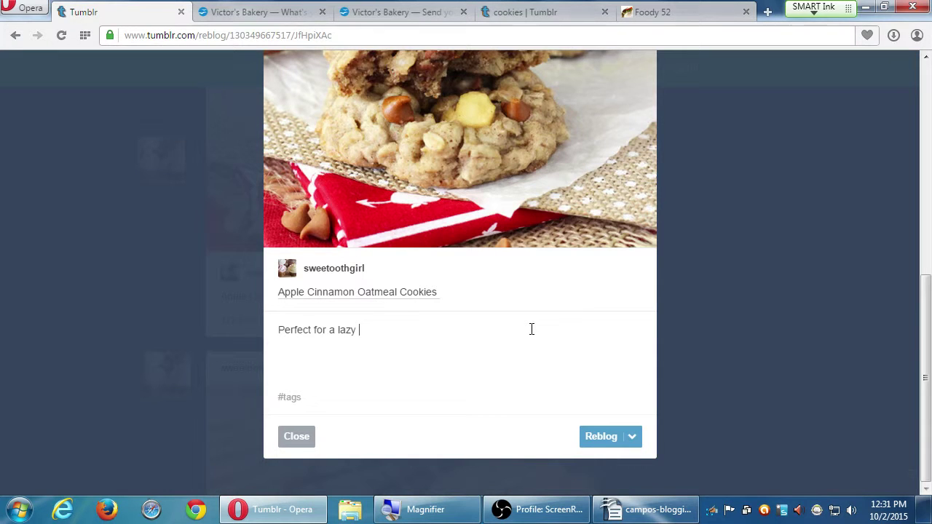
type("Saturday")
key("Tab")
type("food")
key("Return")
type("cookie")
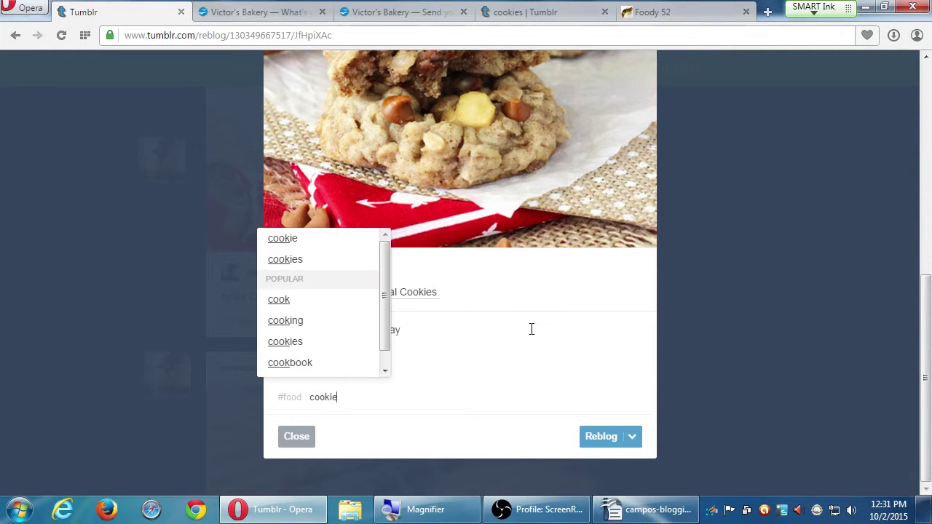
key("Return")
type("weeke")
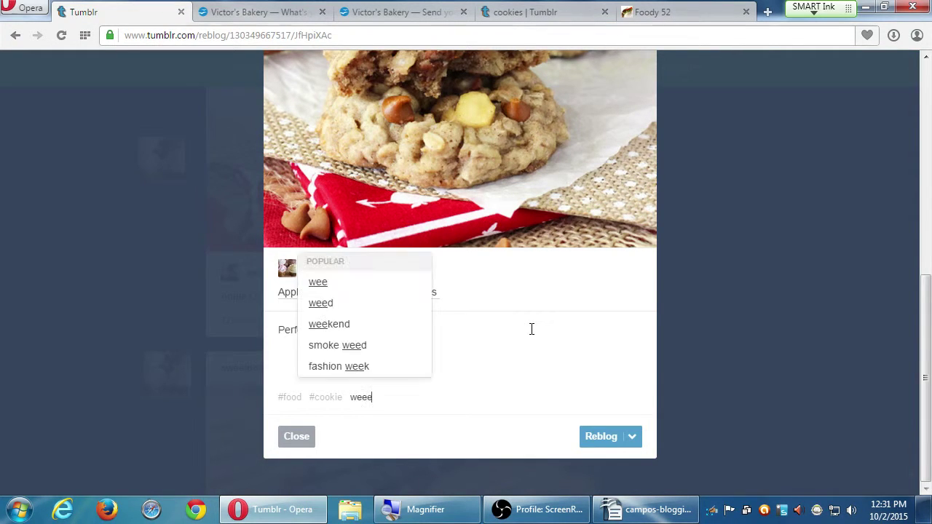
type("nd")
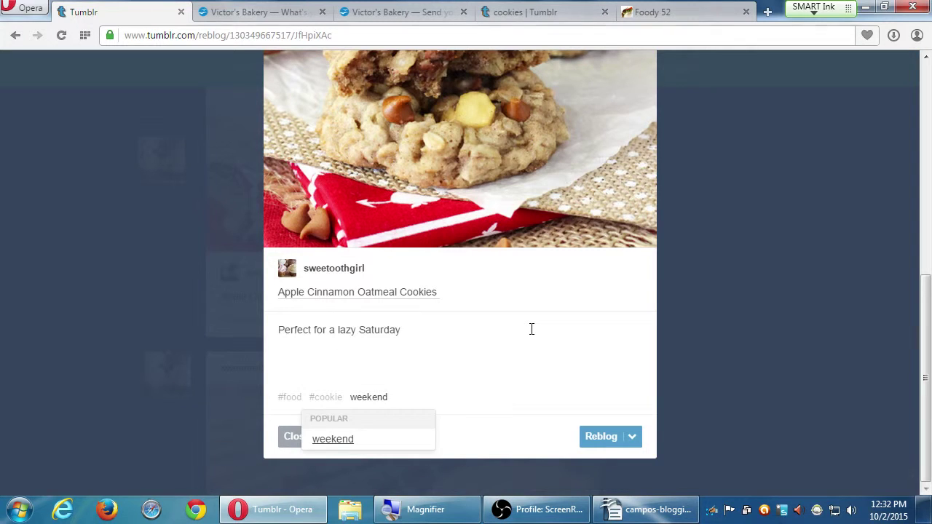
key("Return")
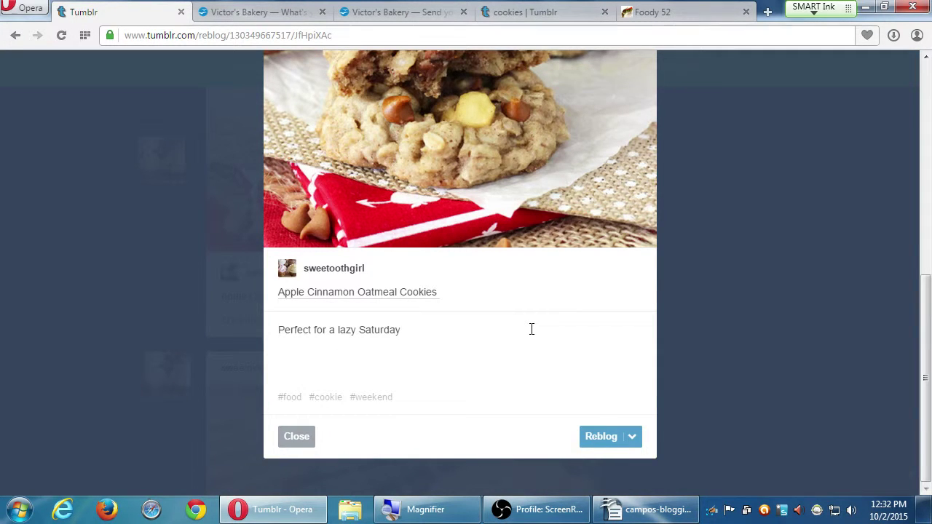
Set the Apple Cinnamon Oatmeal Cookies reblog to be added to the queue and submit it.
left_click(631, 443)
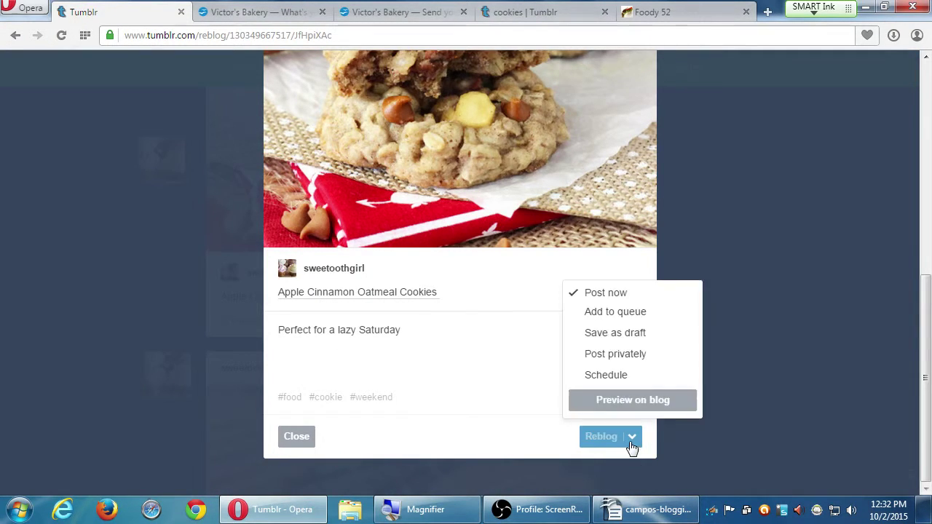
left_click(607, 320)
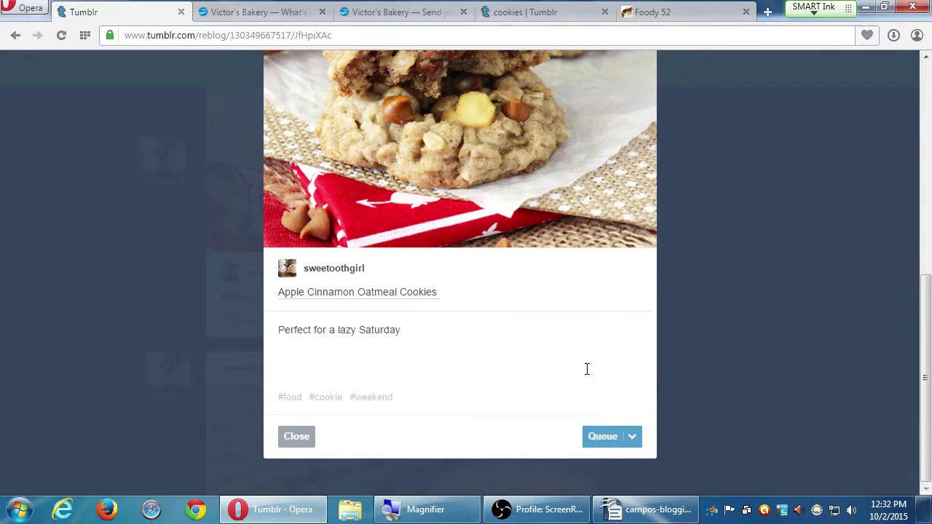
left_click(602, 443)
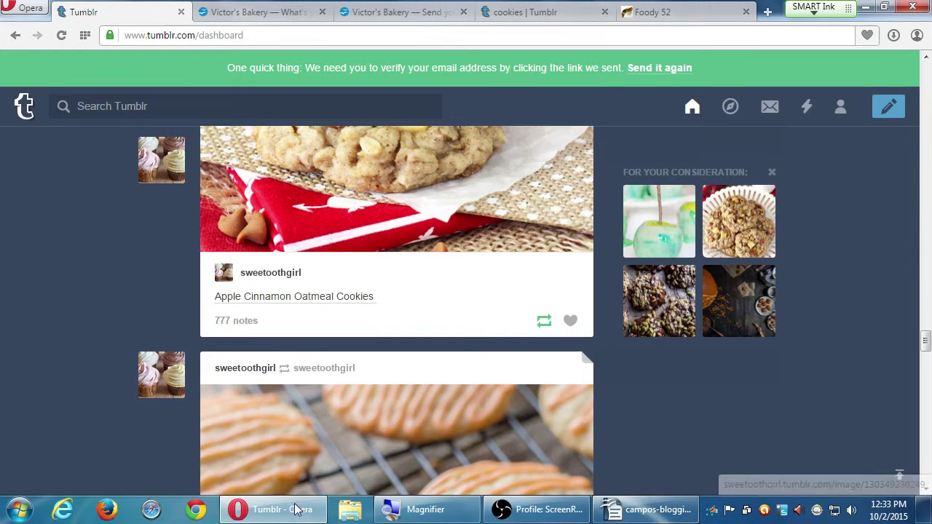
Preview the Sweet Tooth Girl blog from the dashboard, close the preview, and look through the older dashboard posts.
left_click(175, 364)
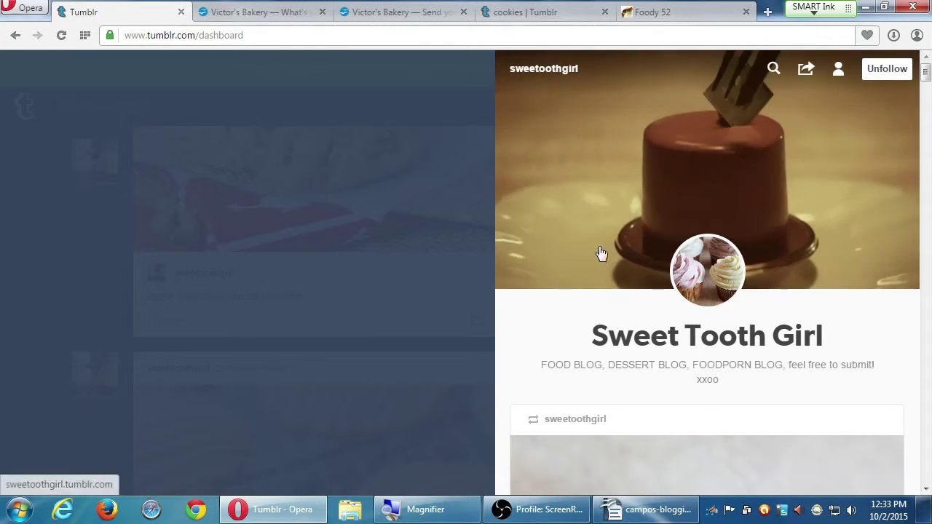
left_click(451, 293)
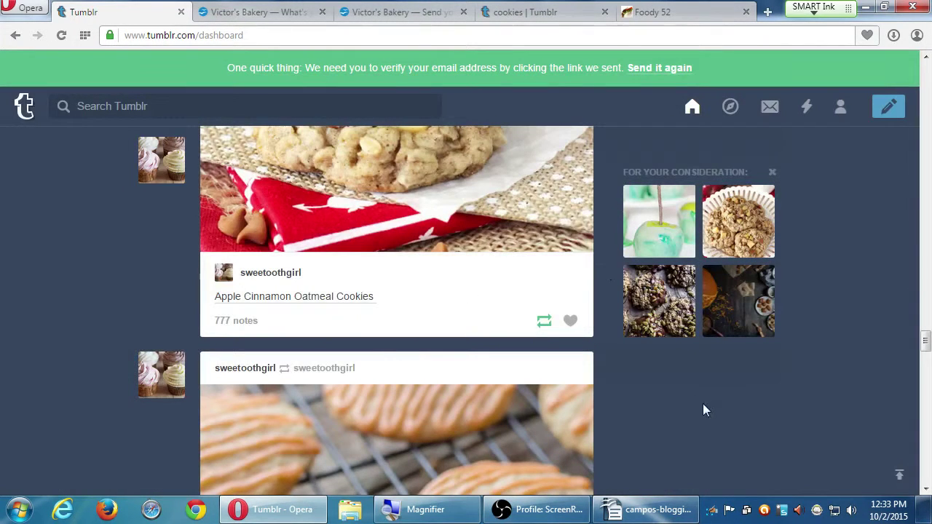
scroll(697, 388, "down", 5)
scroll(703, 378, "down", 6)
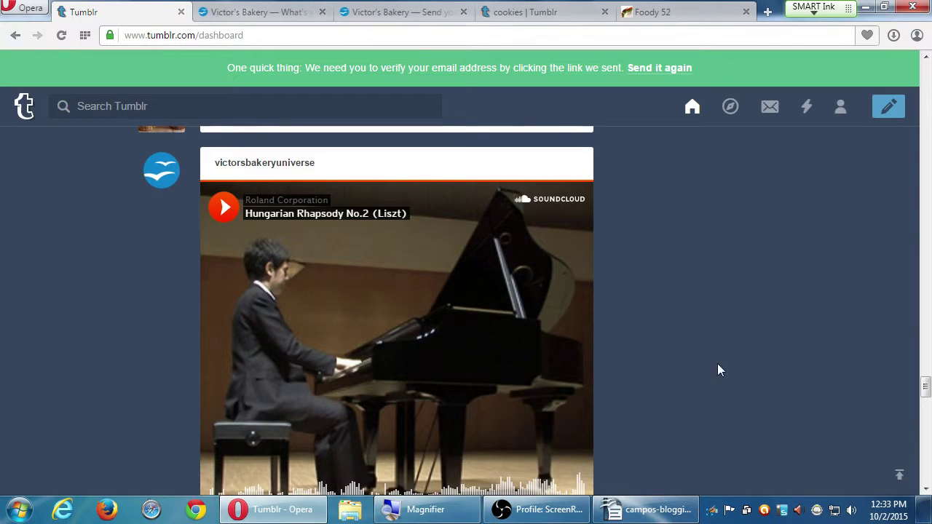
Open the queue of the victorsbakeryuniverse blog.
left_click(842, 111)
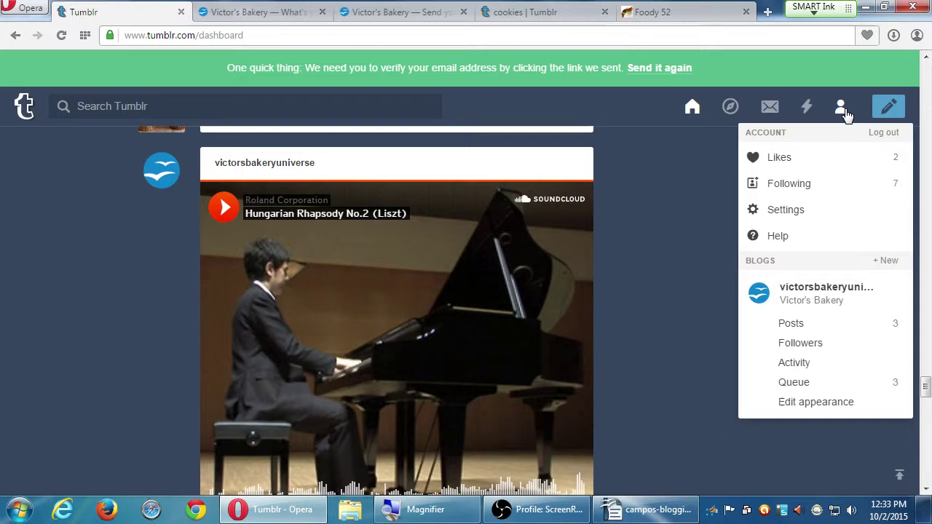
left_click(674, 166)
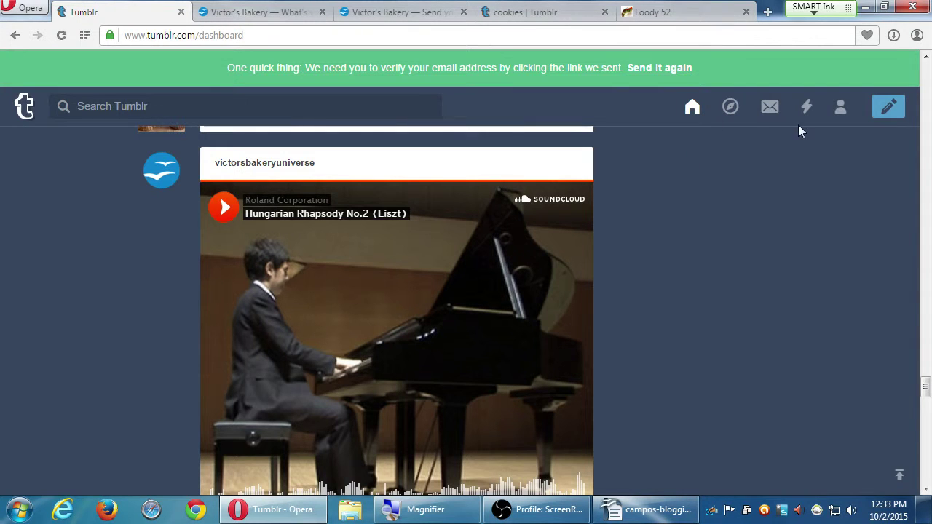
left_click(840, 109)
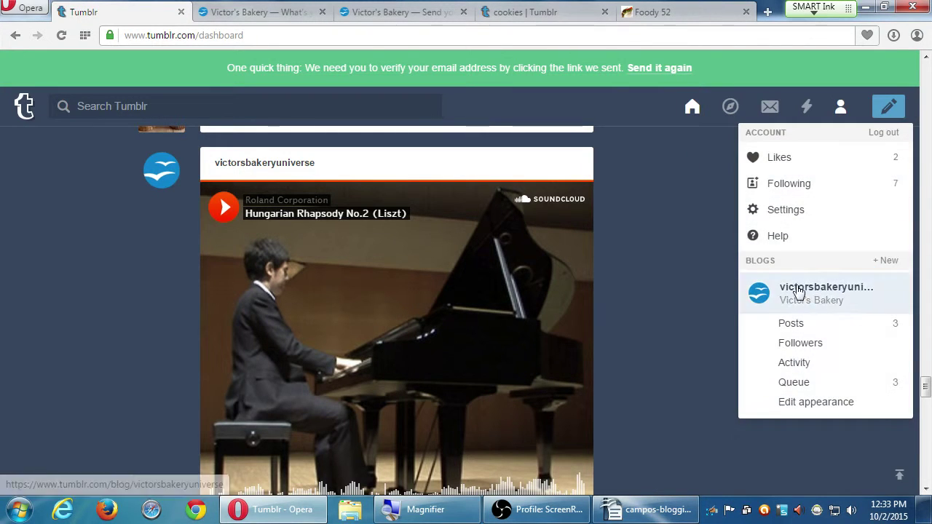
left_click(854, 394)
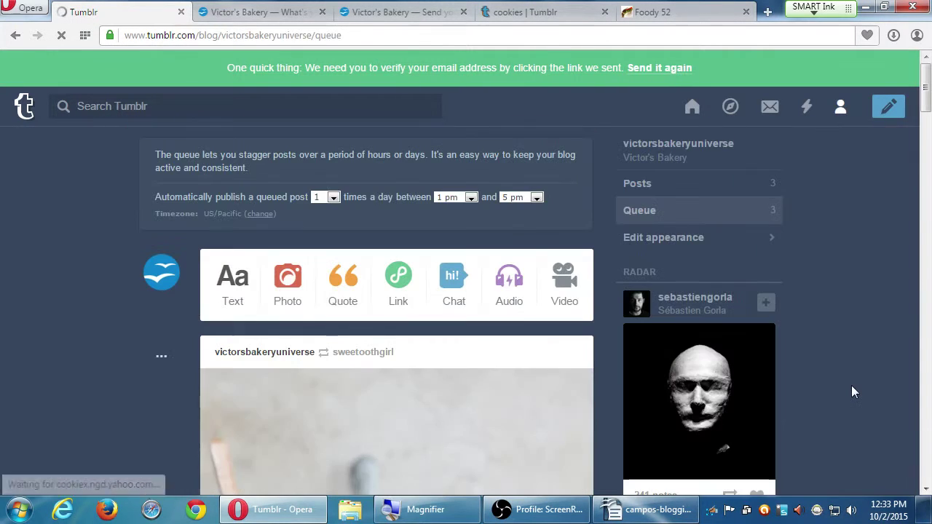
Examine the queued posts, their scheduled publishing times and the controls available on each.
scroll(851, 388, "down", 3)
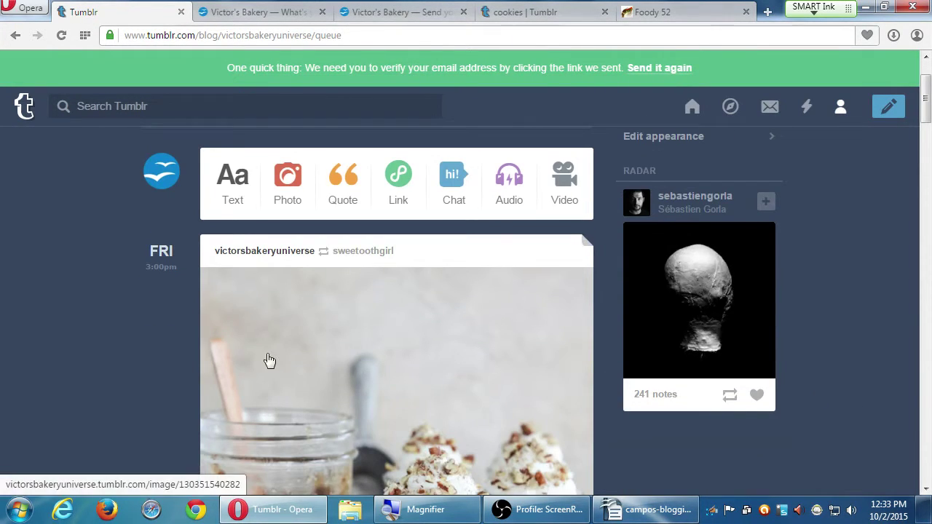
scroll(133, 350, "down", 10)
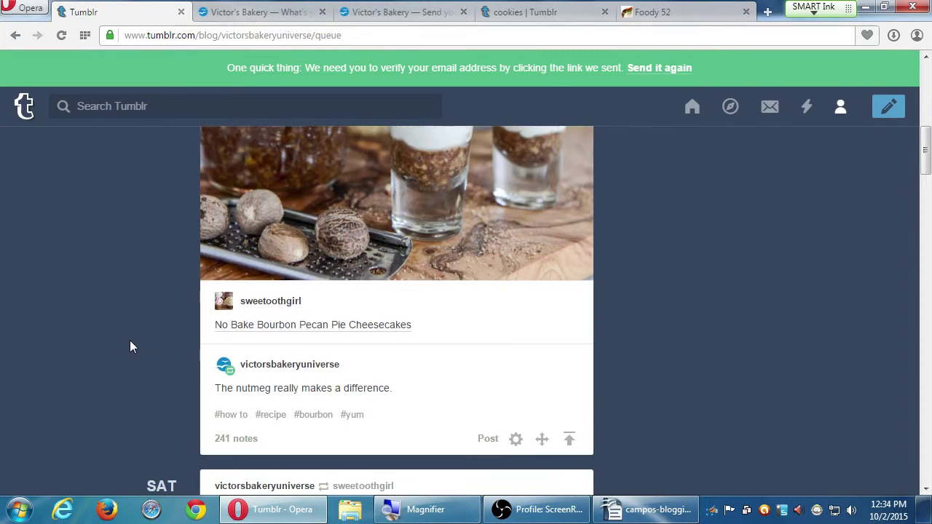
scroll(131, 346, "down", 1)
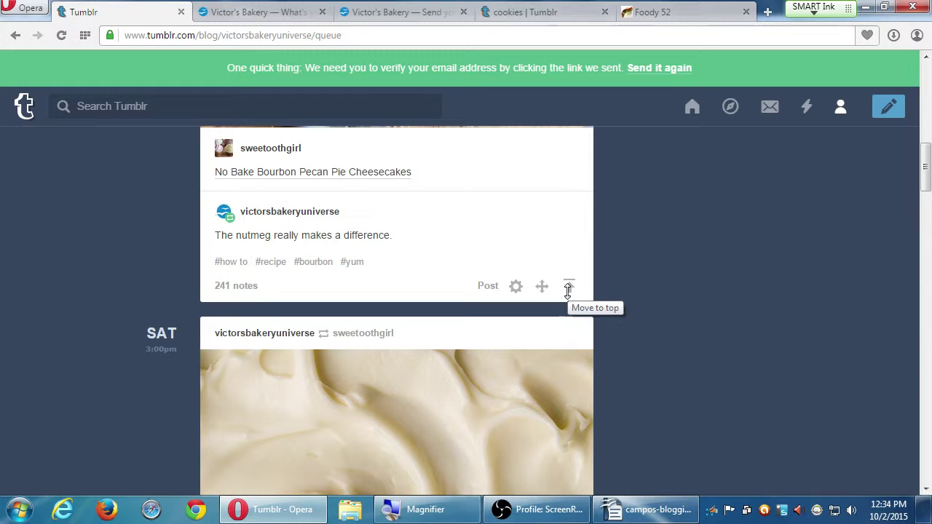
scroll(684, 311, "down", 6)
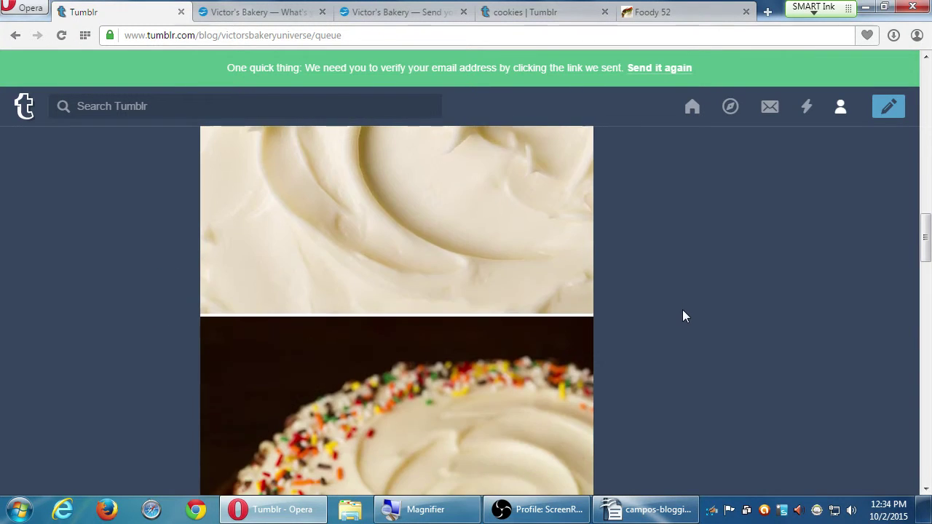
scroll(678, 313, "down", 15)
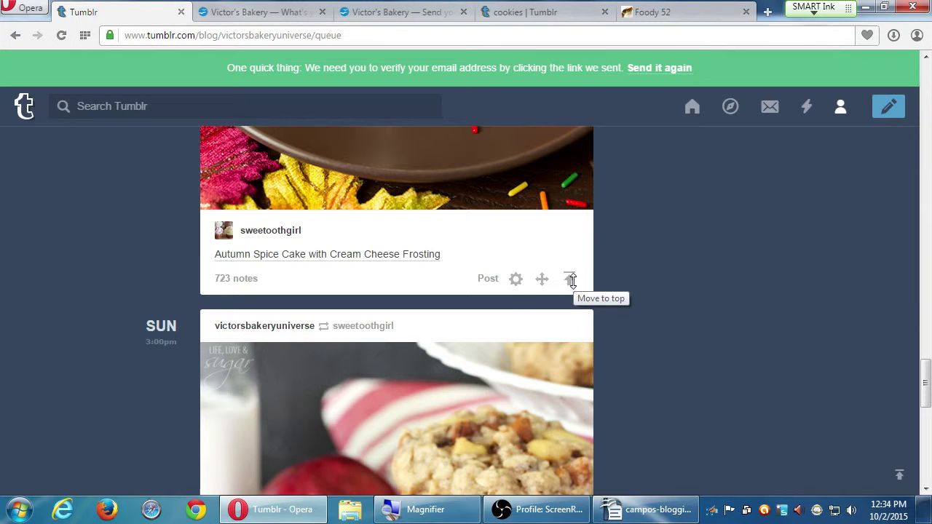
scroll(469, 469, "down", 3)
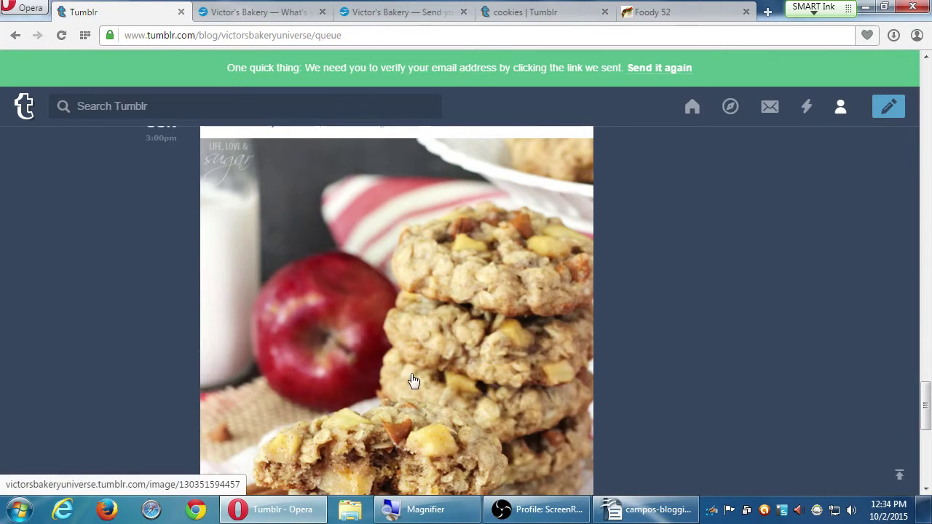
scroll(412, 381, "down", 5)
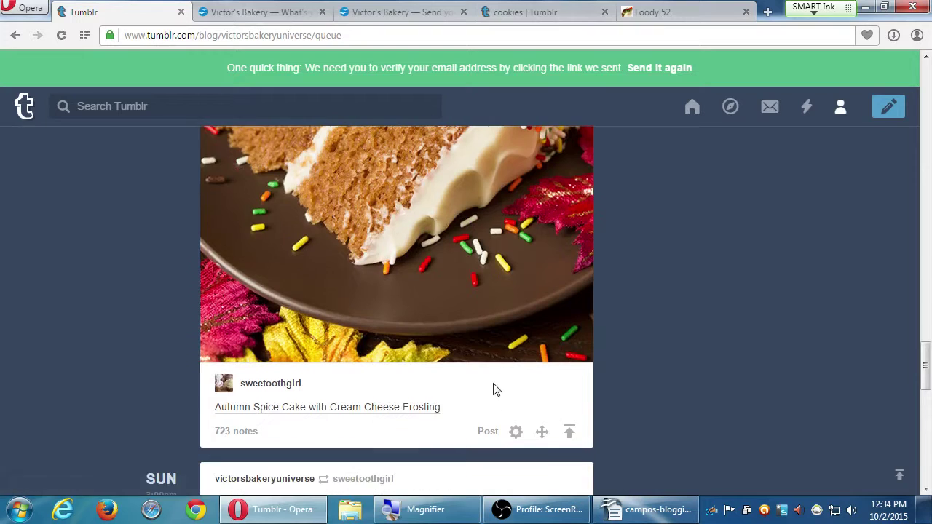
Move the Autumn Spice Cake with Cream Cheese Frosting post below the Apple Cinnamon Oatmeal Cookies post in the queue.
scroll(546, 427, "down", 3)
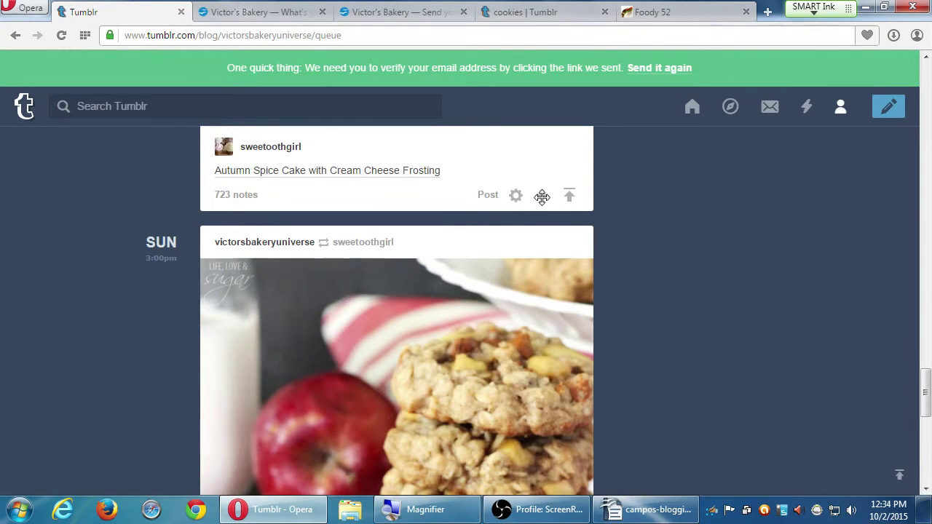
left_click_drag(542, 195, 521, 466)
scroll(523, 444, "up", 5)
scroll(521, 423, "up", 10)
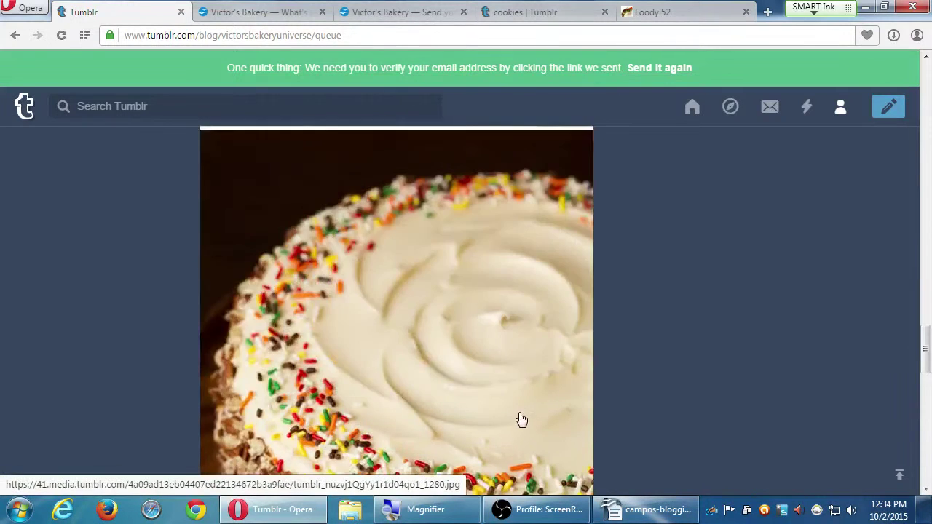
scroll(517, 398, "down", 3)
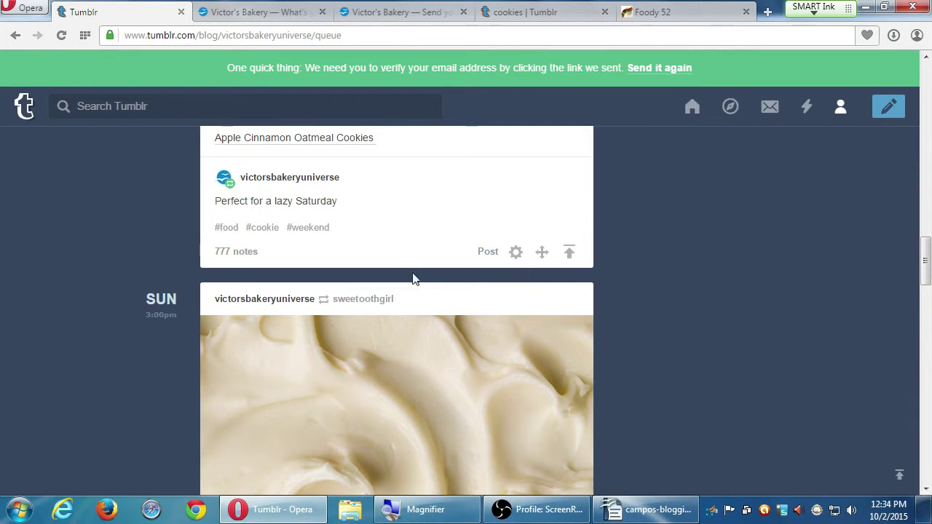
Look at the edit and delete options of the queued Apple Cinnamon Oatmeal Cookies post, then dismiss them without choosing any.
left_click(517, 253)
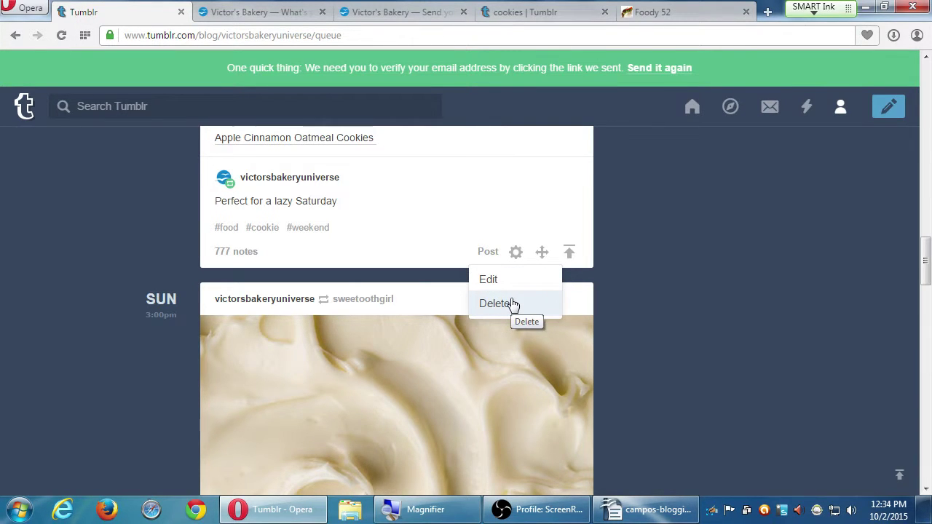
left_click(636, 267)
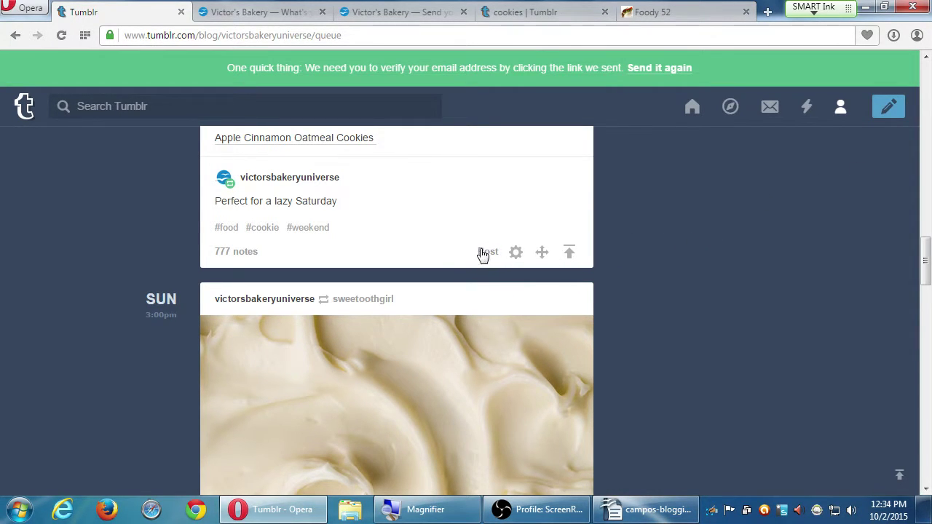
left_click(516, 252)
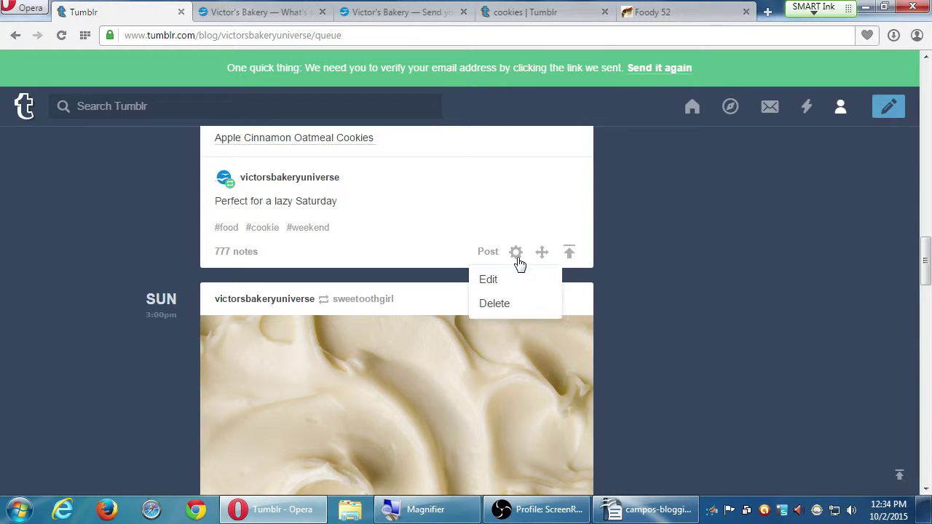
left_click(703, 247)
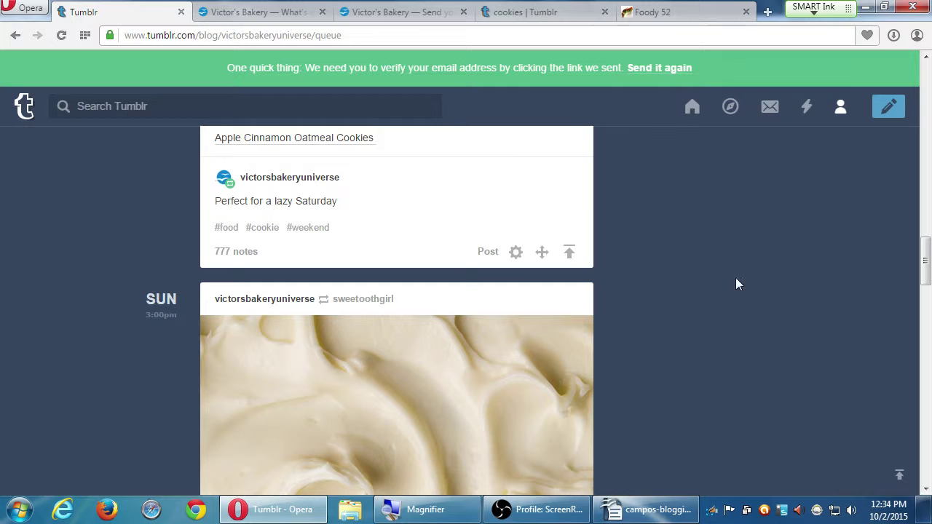
left_click(841, 107)
left_click(646, 186)
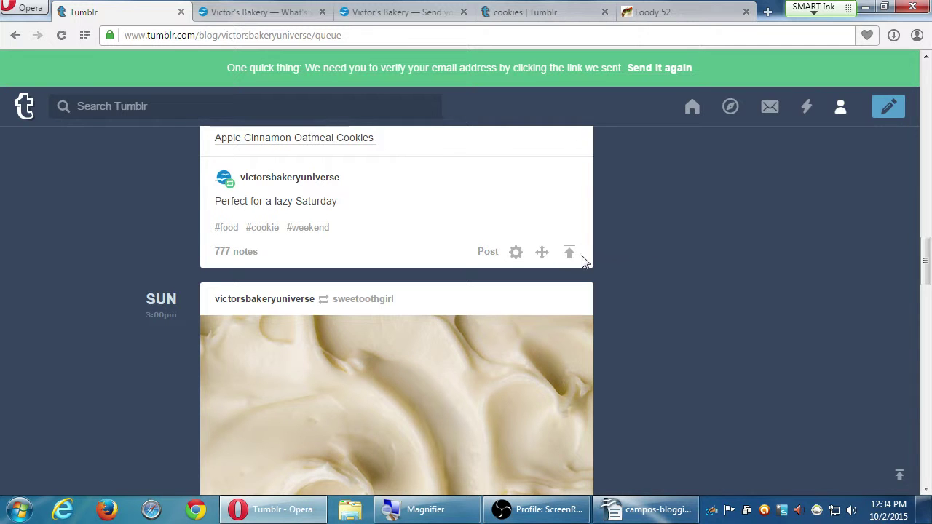
Try to move the Apple Cinnamon Oatmeal Cookies post below the Autumn Spice Cake post, and review the queue order.
left_click_drag(544, 252, 541, 431)
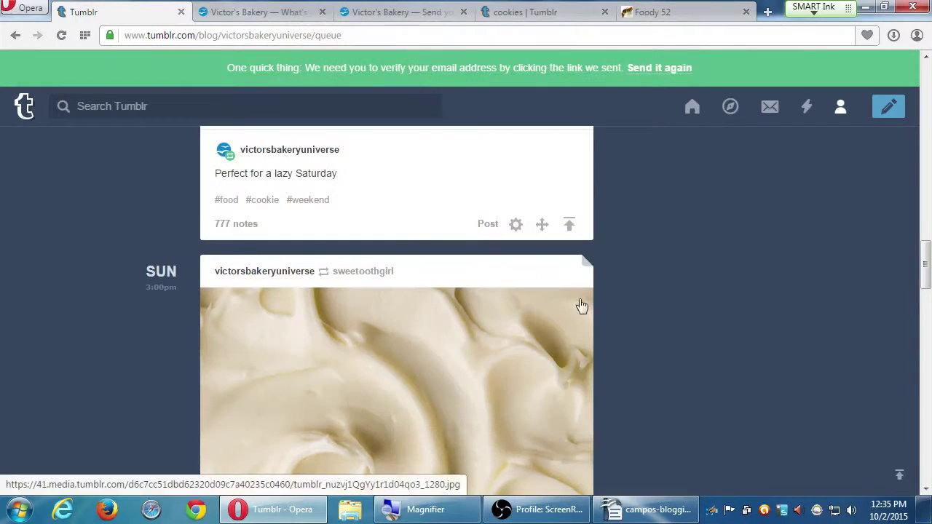
left_click_drag(539, 220, 583, 371)
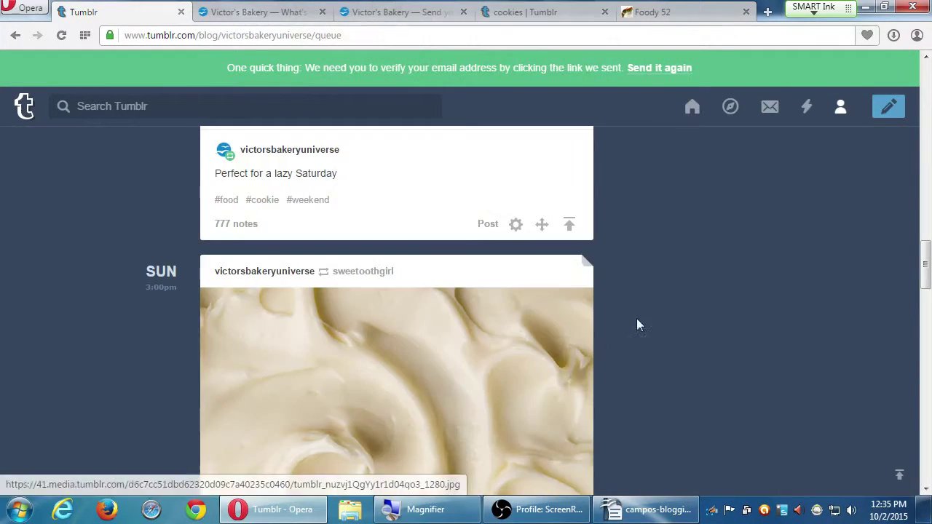
scroll(738, 275, "up", 8)
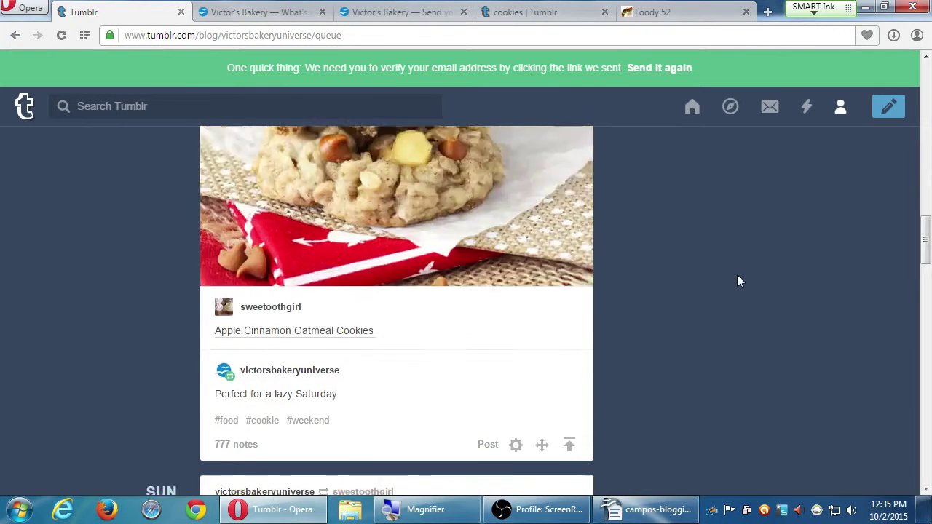
scroll(739, 280, "up", 3)
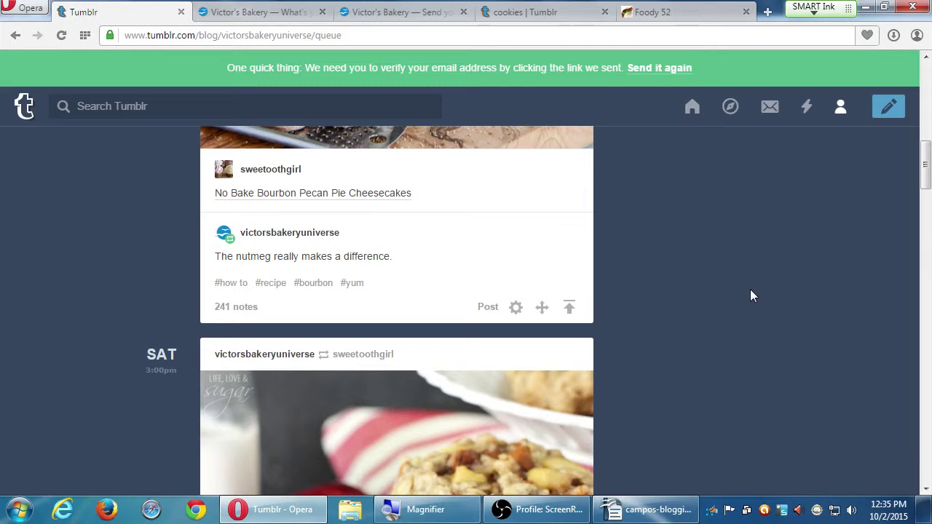
scroll(750, 290, "up", 10)
scroll(726, 273, "up", 4)
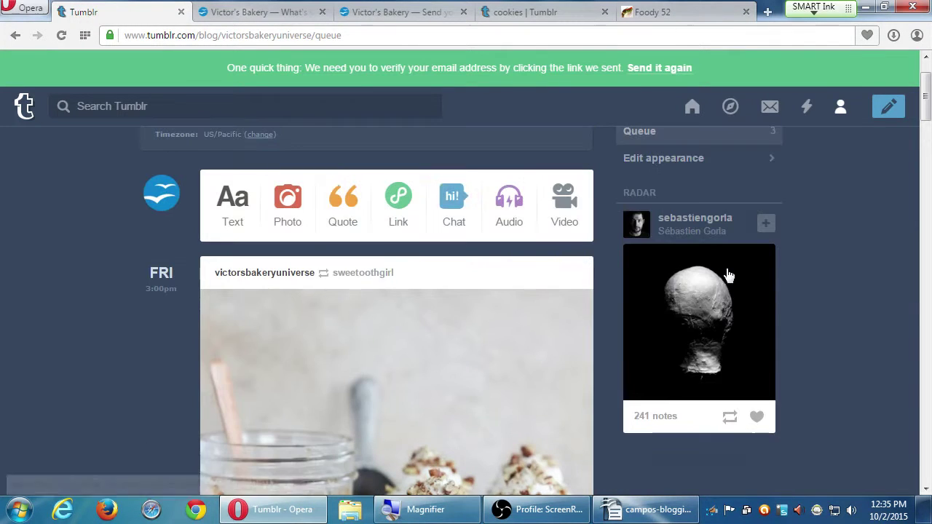
scroll(819, 245, "up", 2)
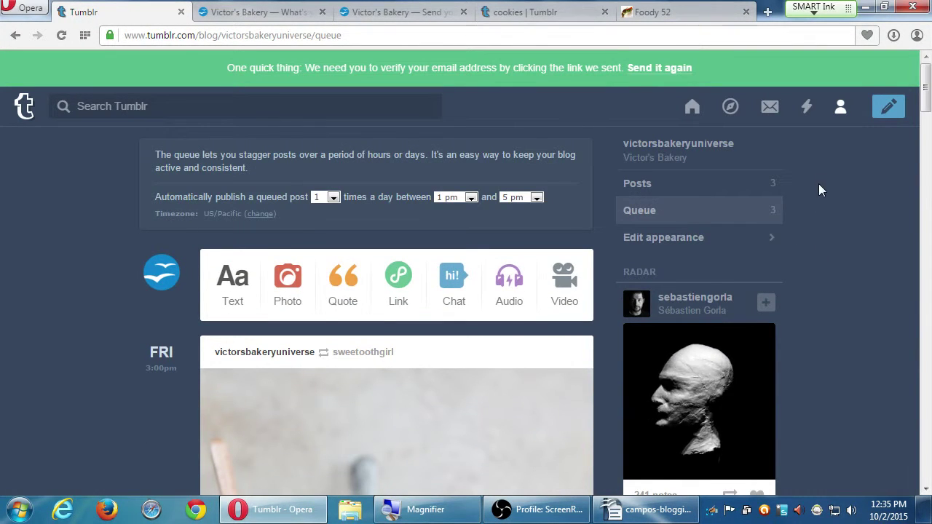
Check the account options and the blog's activity notifications, then close them.
left_click(841, 108)
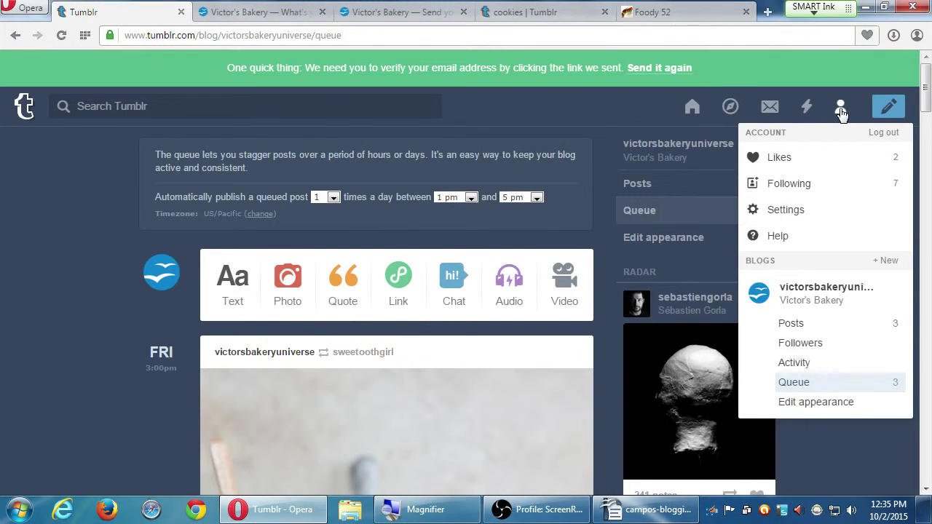
left_click(808, 111)
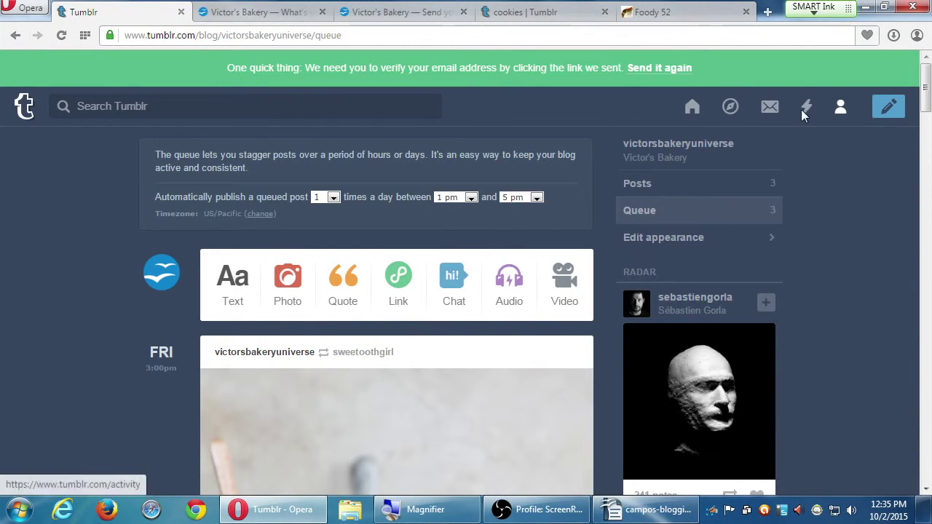
left_click(809, 111)
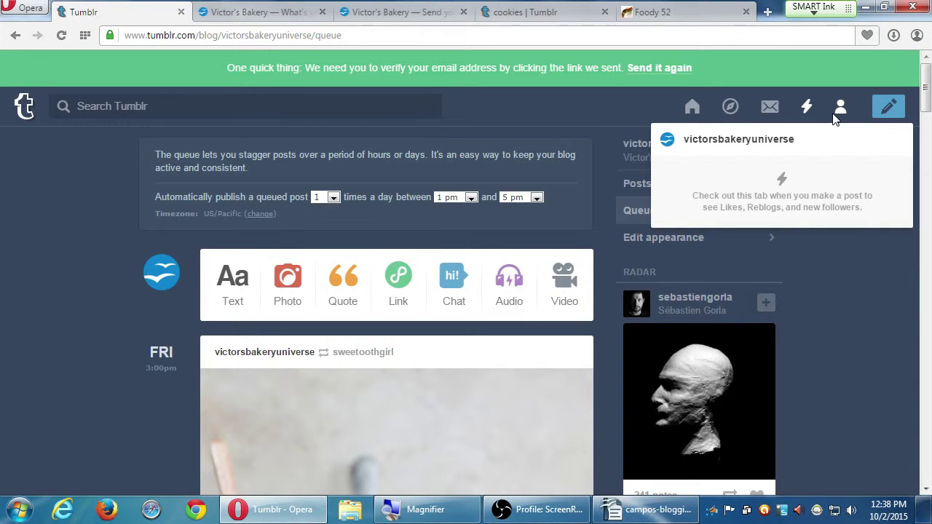
left_click(849, 266)
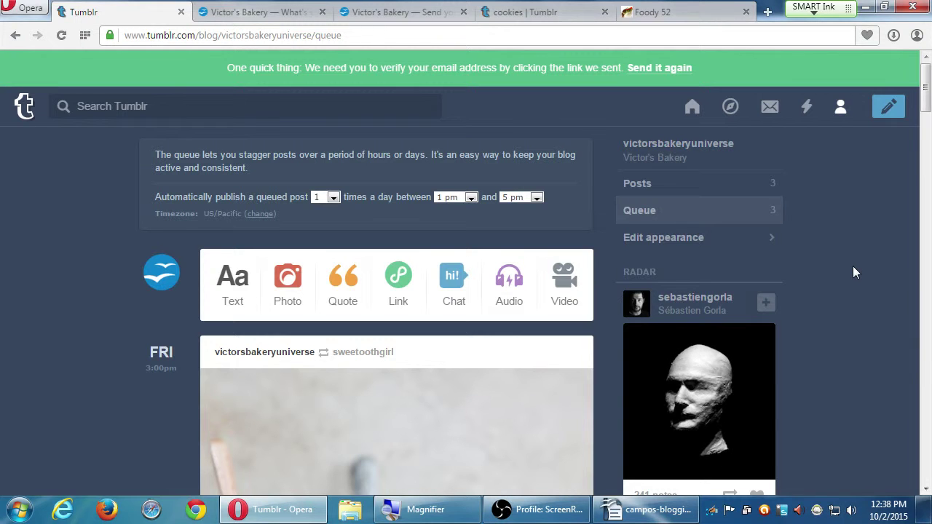
Open the Tumblr account settings and review the account page down to the account deletion option, without choosing it.
left_click(843, 123)
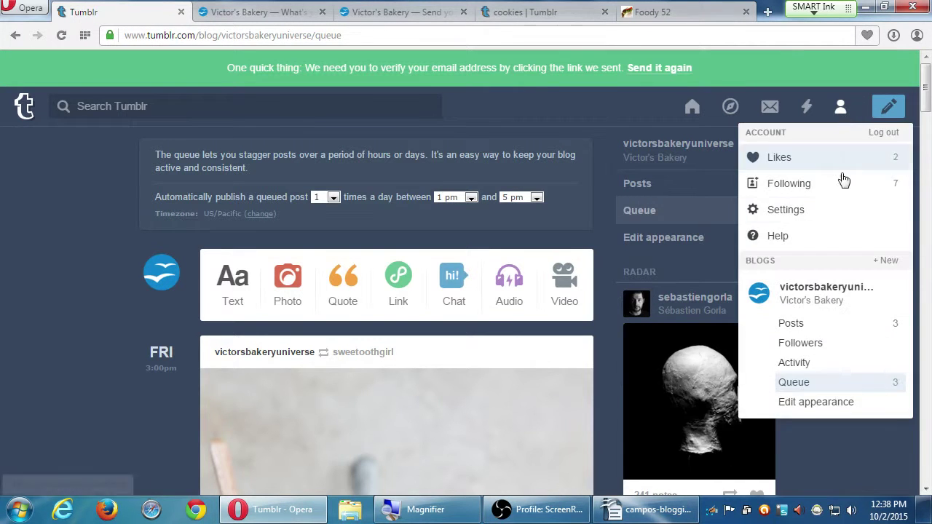
left_click(818, 213)
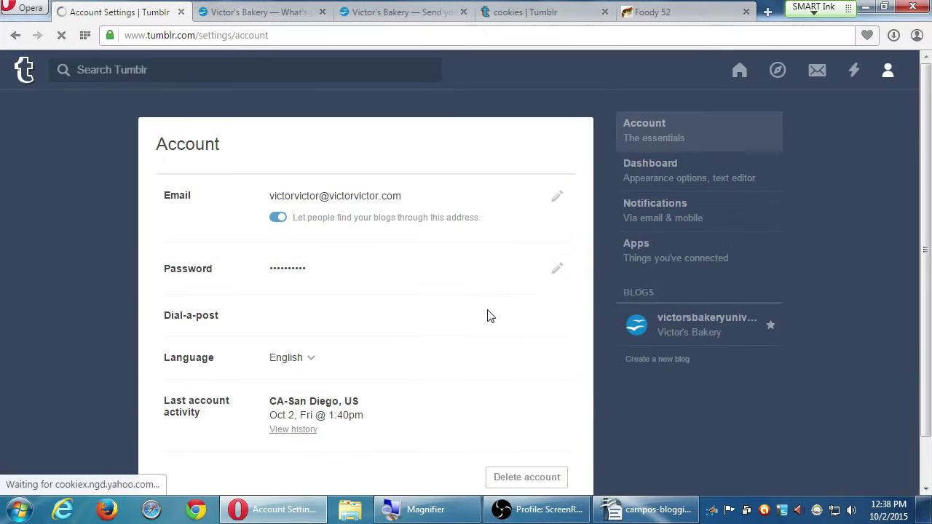
scroll(510, 350, "down", 2)
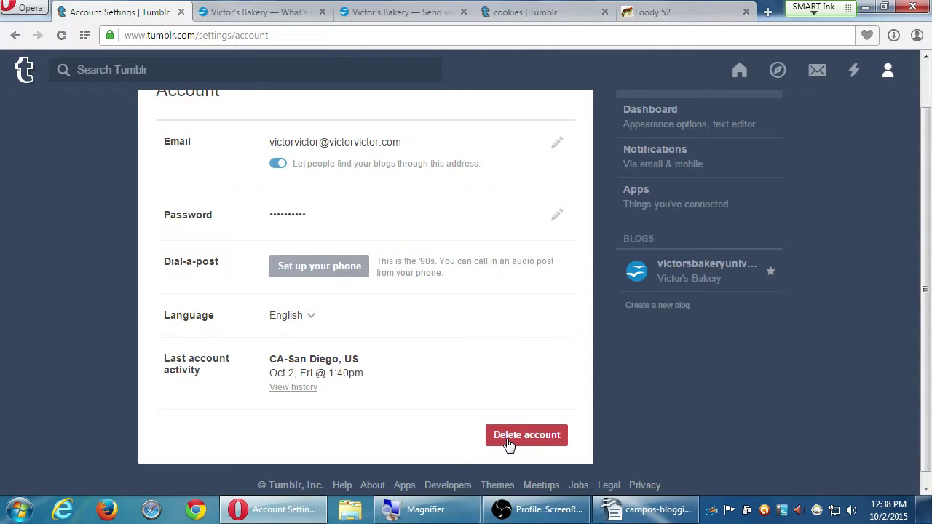
scroll(801, 266, "up", 1)
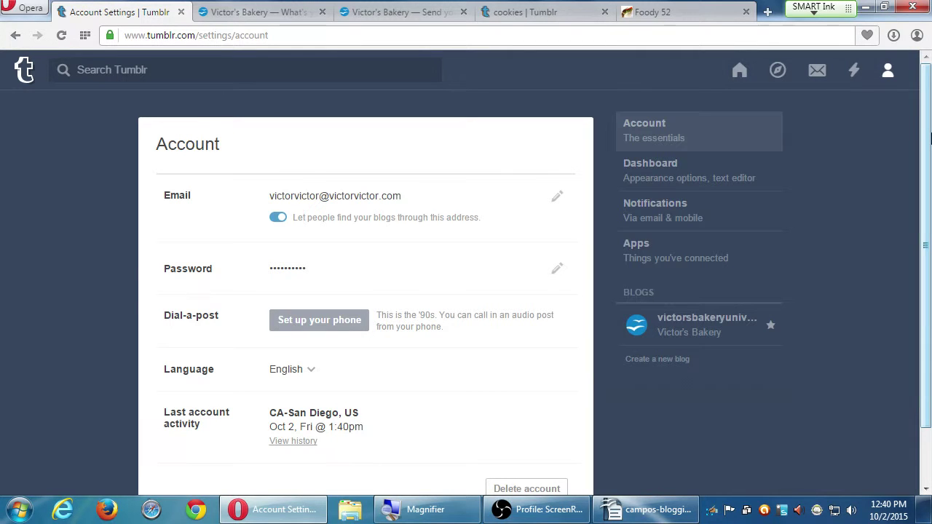
Switch to OpenOffice Writer to check the list of Tumblr links in campos-blogging-links-tumblr.odt, then minimize the document.
left_click(612, 512)
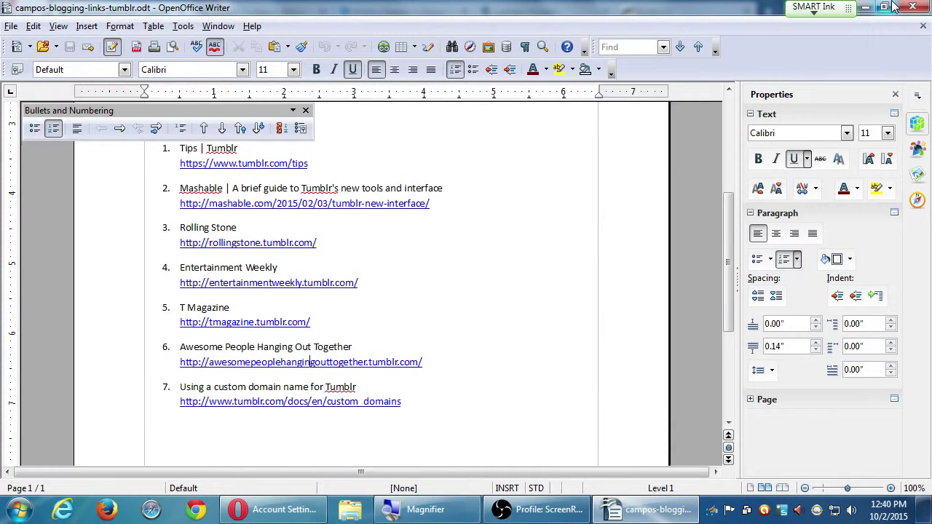
left_click(867, 8)
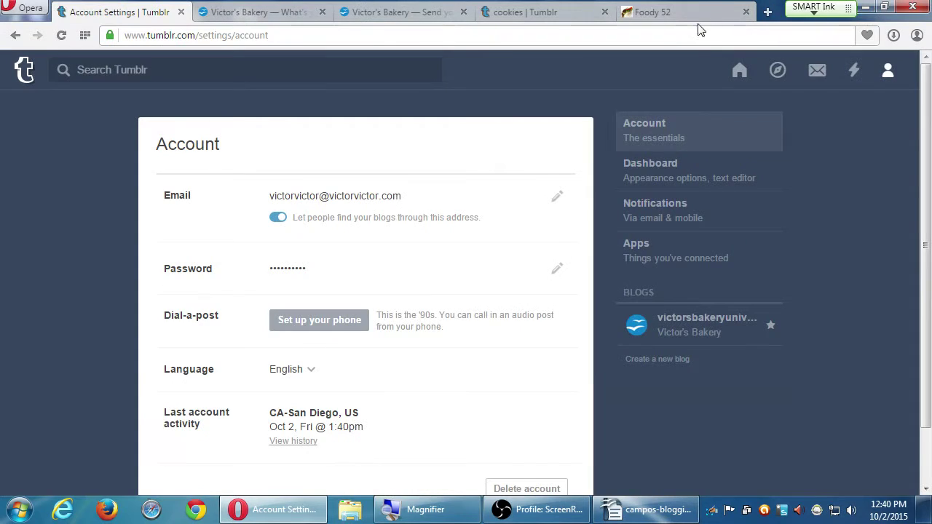